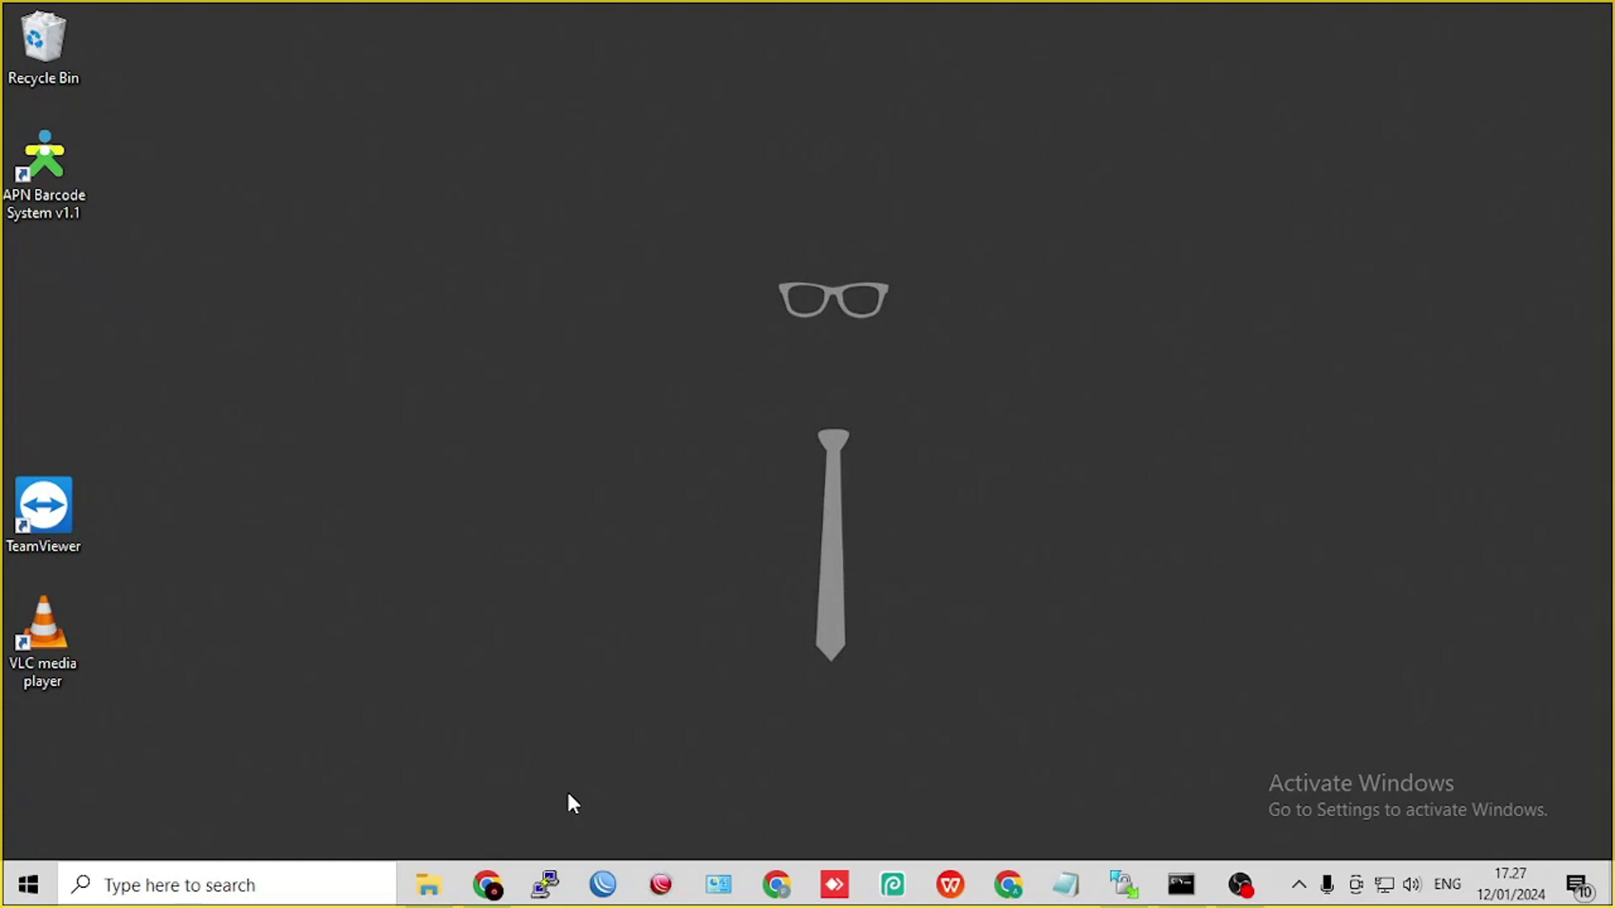
- Open the nested S1E7 folder inside Download\S1E7 on drive D and inspect its video and subtitle files
{"action": "mouse_move", "coordinate": [487, 884]}
{"action": "mouse_move", "coordinate": [428, 884]}
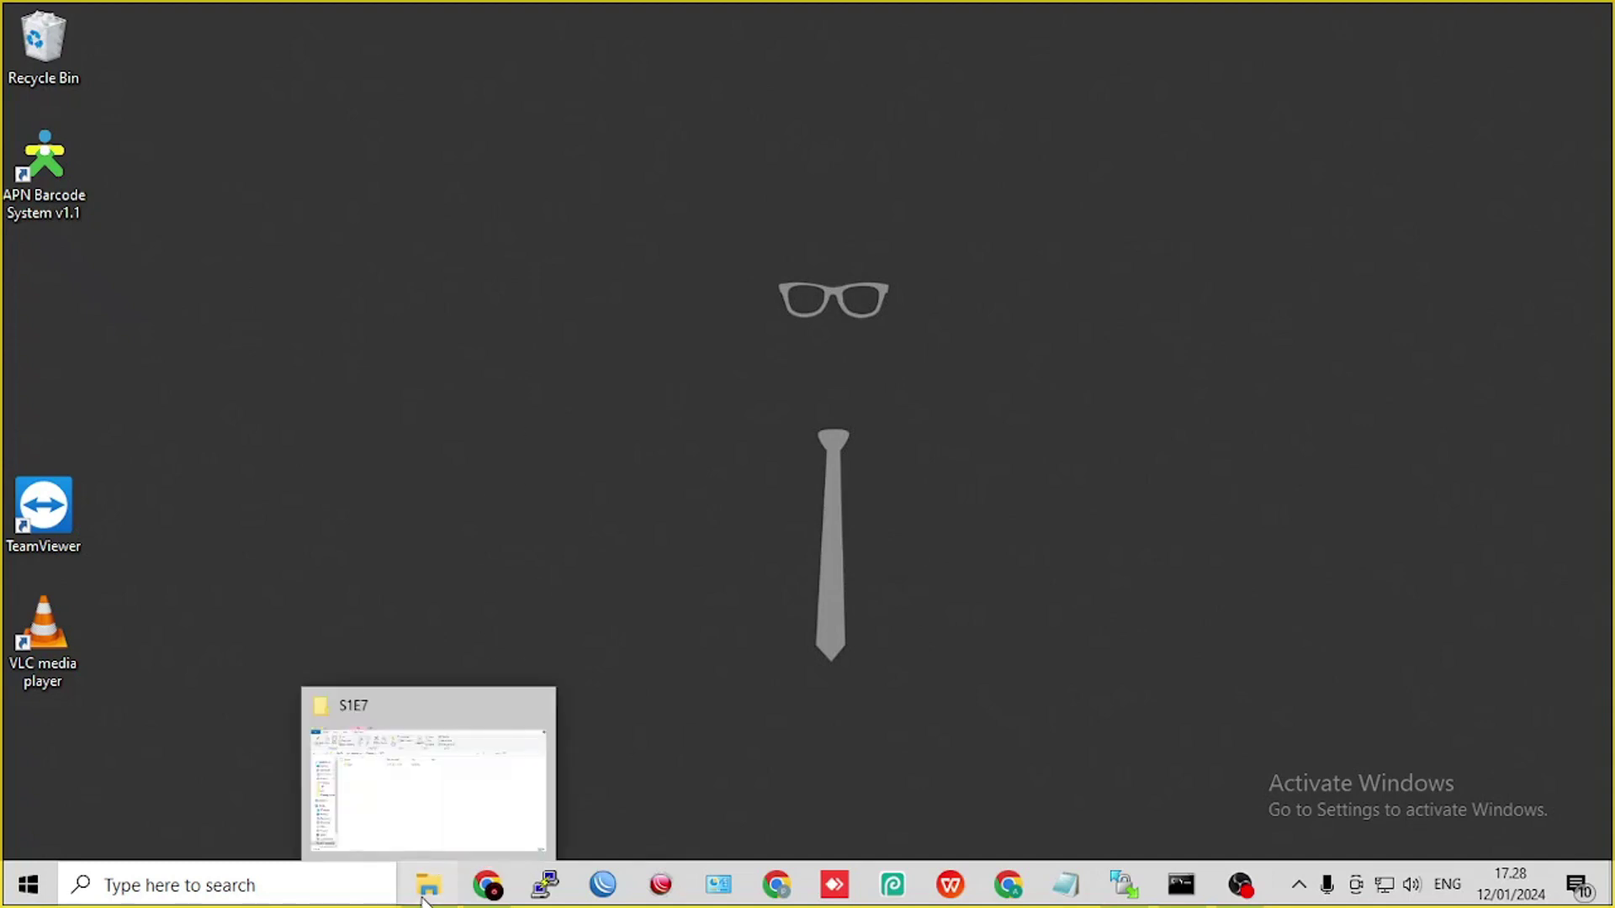
{"action": "left_click", "coordinate": [484, 772]}
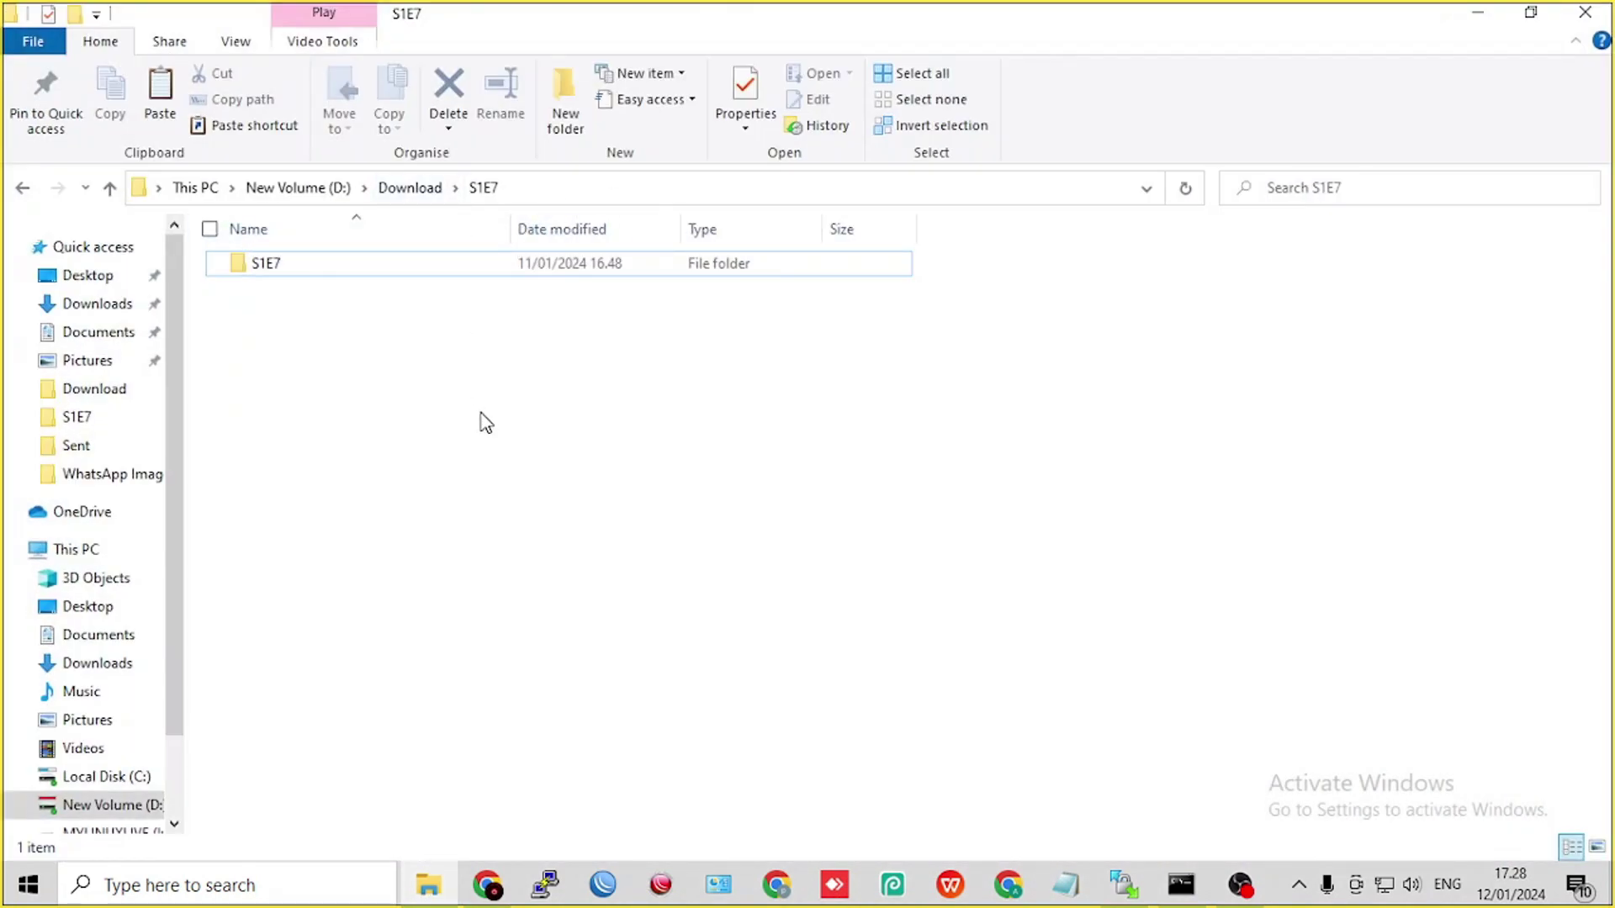
{"action": "double_click", "coordinate": [380, 264]}
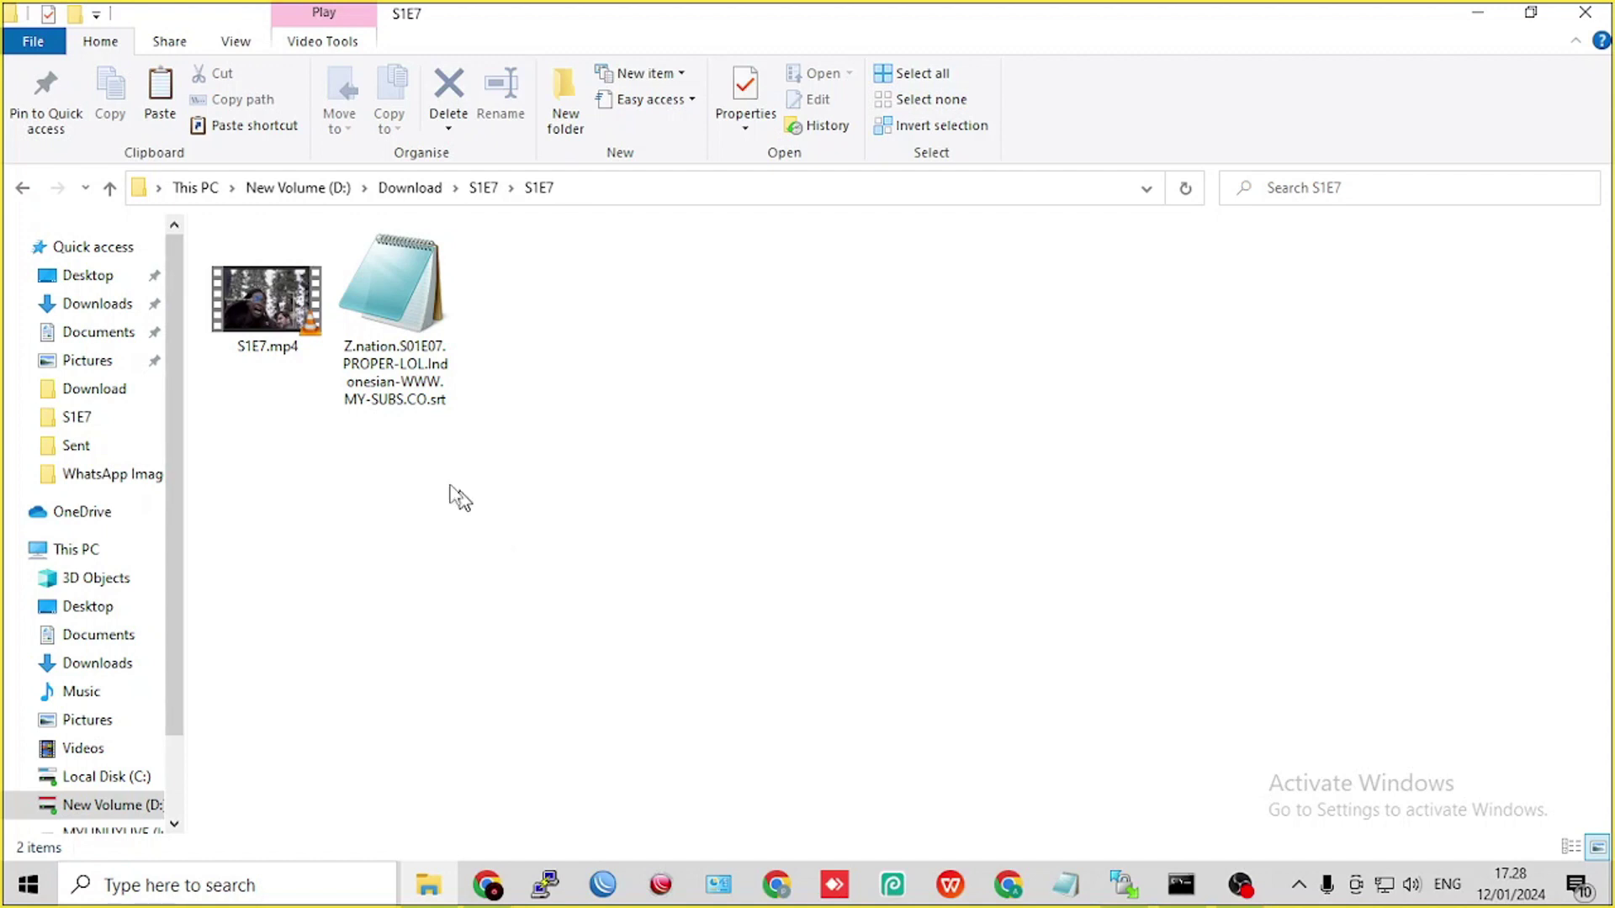
{"action": "left_click", "coordinate": [274, 317]}
{"action": "left_click", "coordinate": [350, 342]}
{"action": "left_click", "coordinate": [294, 442]}
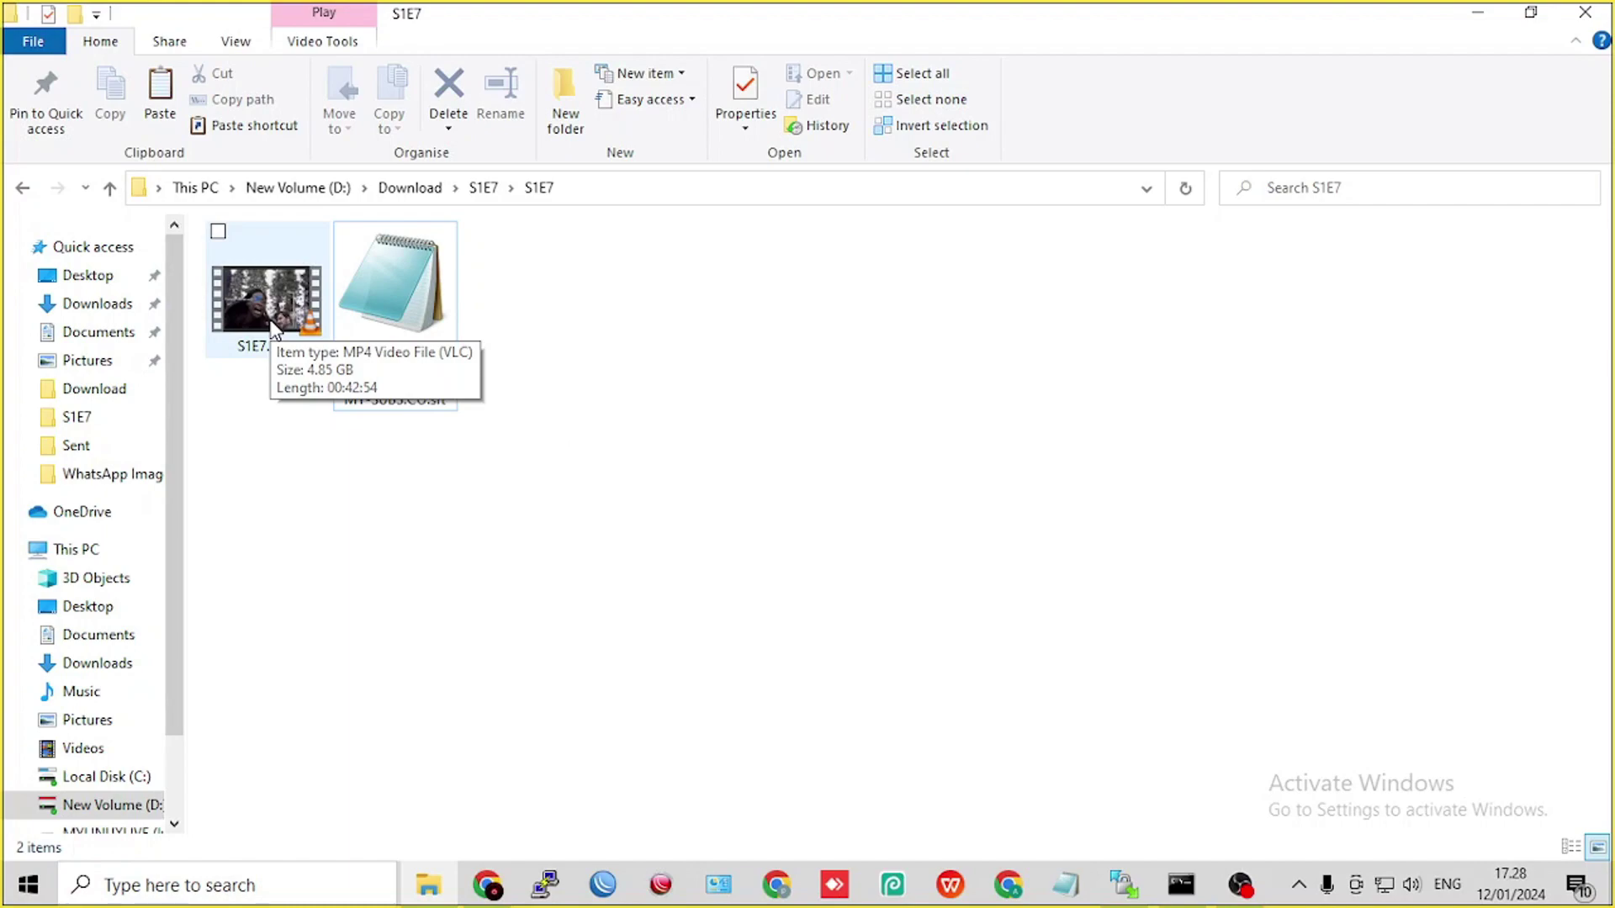
- Play S1E7.mp4 in VLC, dismissing the privacy notice, and pause at 00:07 to check for subtitles
{"action": "double_click", "coordinate": [274, 325]}
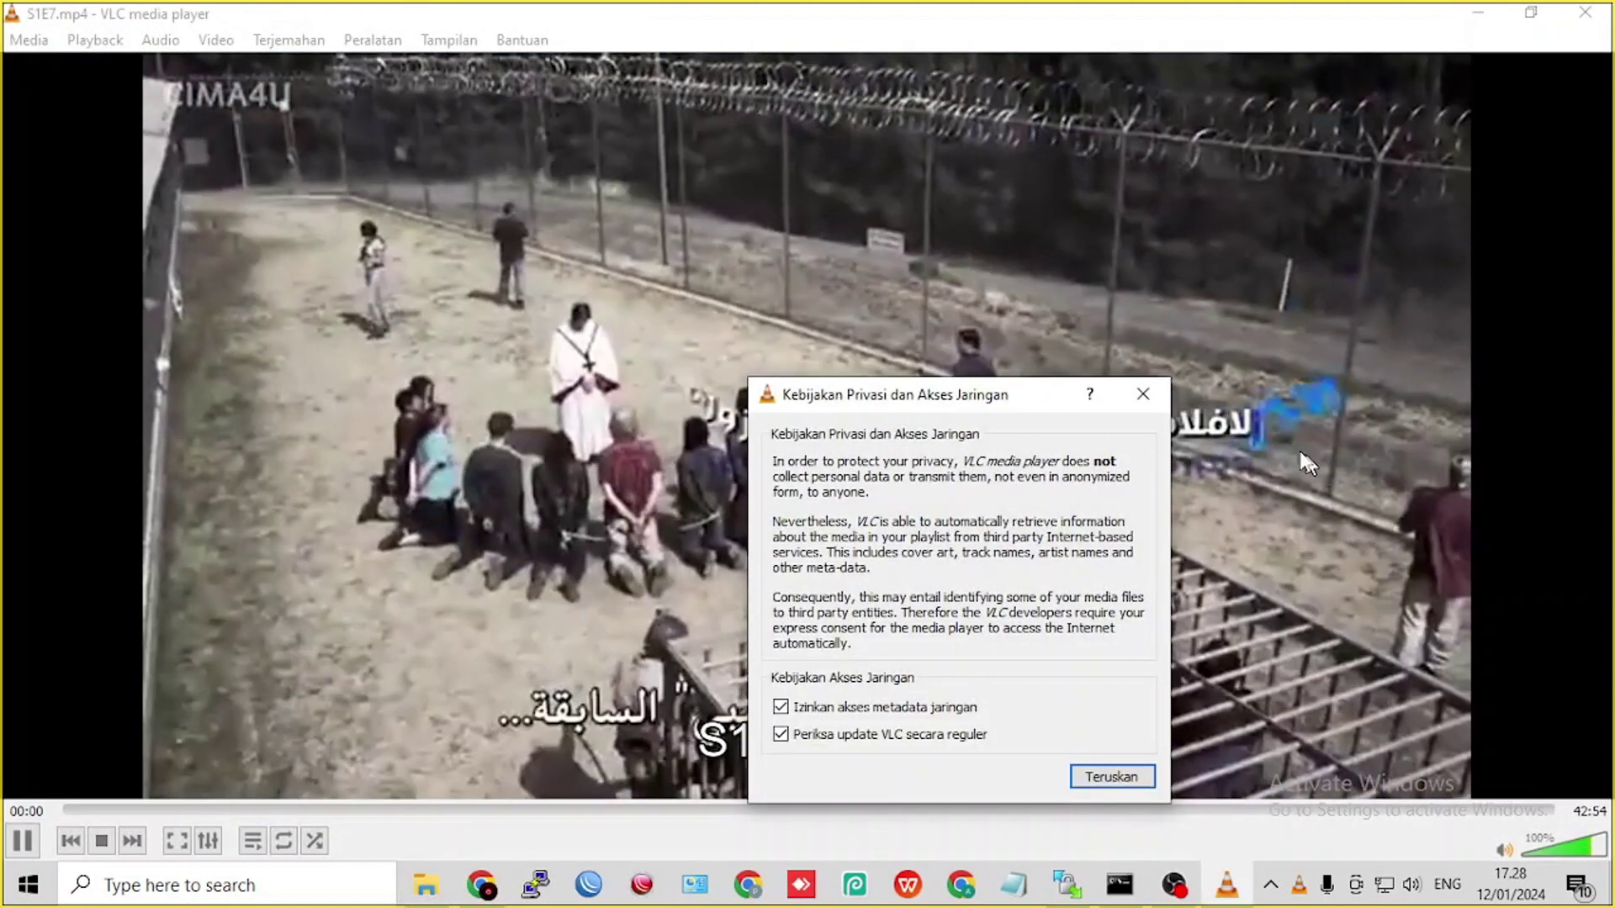
{"action": "left_click", "coordinate": [1142, 394]}
{"action": "key", "text": "space"}
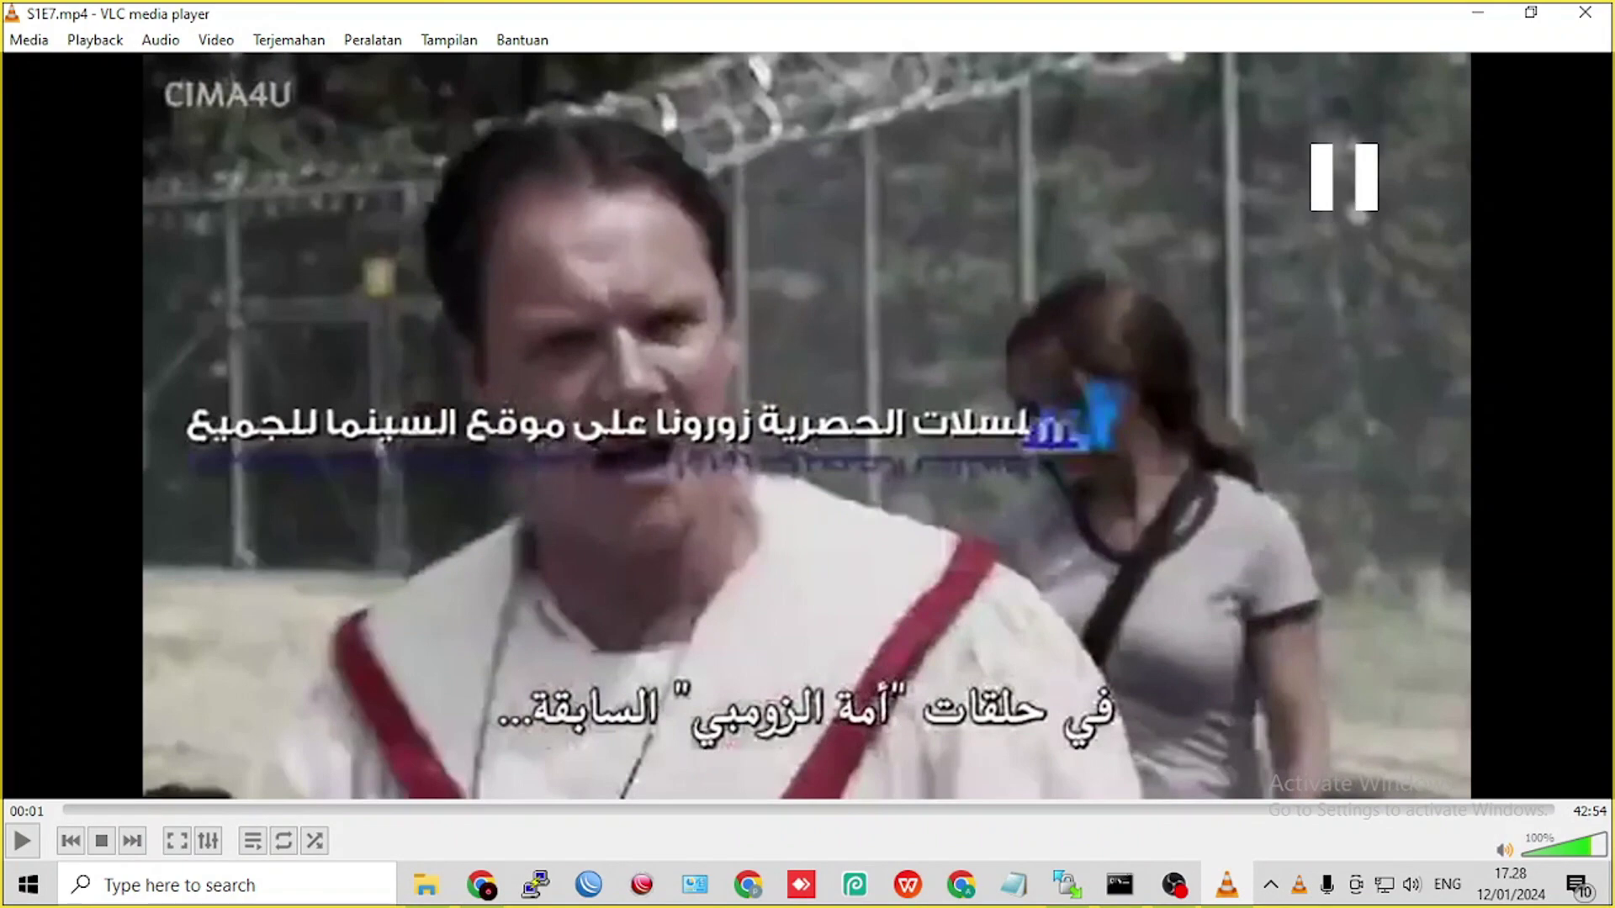
{"action": "key", "text": "space"}
{"action": "key", "text": "space"}
{"action": "key", "text": "space"}
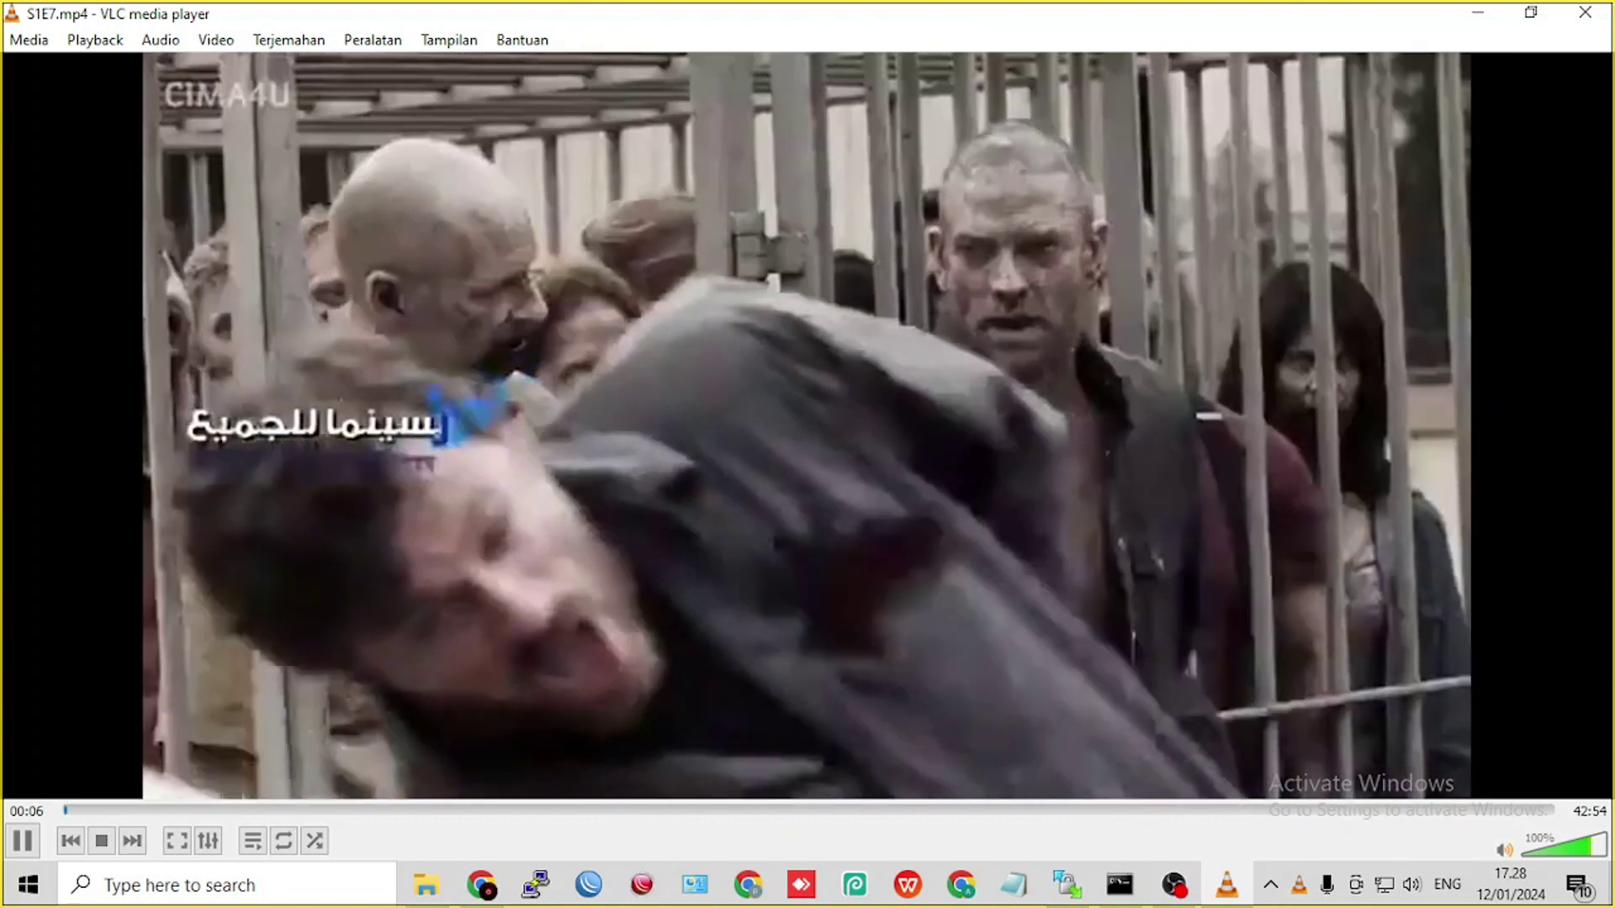
{"action": "key", "text": "space"}
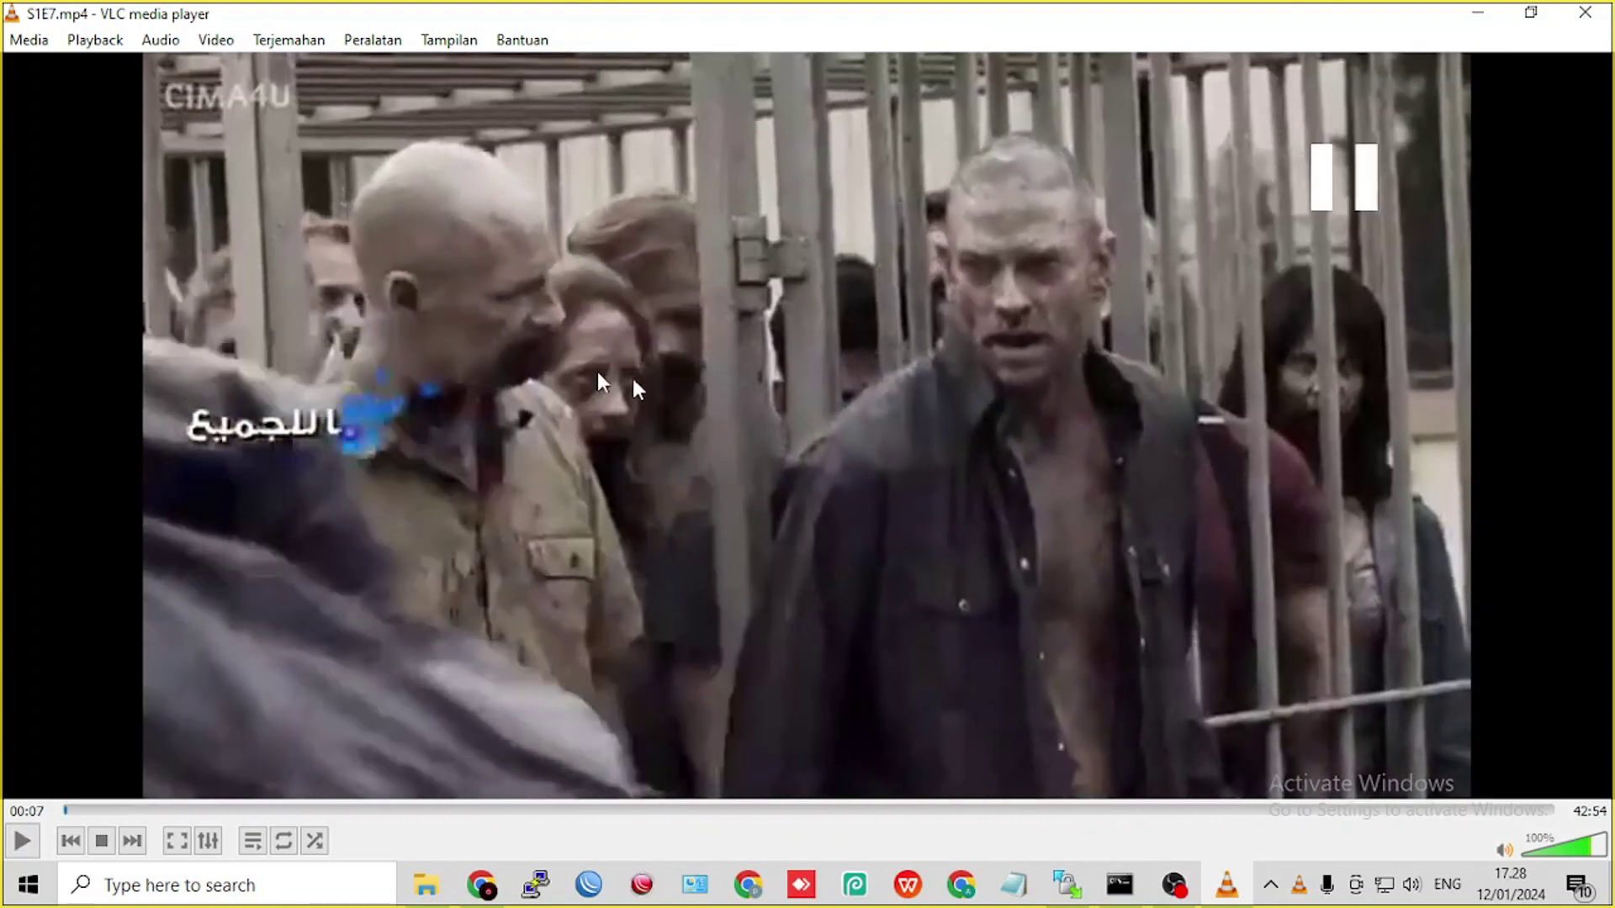
- Check the video's available subtitle options in VLC and close the player
{"action": "left_click", "coordinate": [448, 39]}
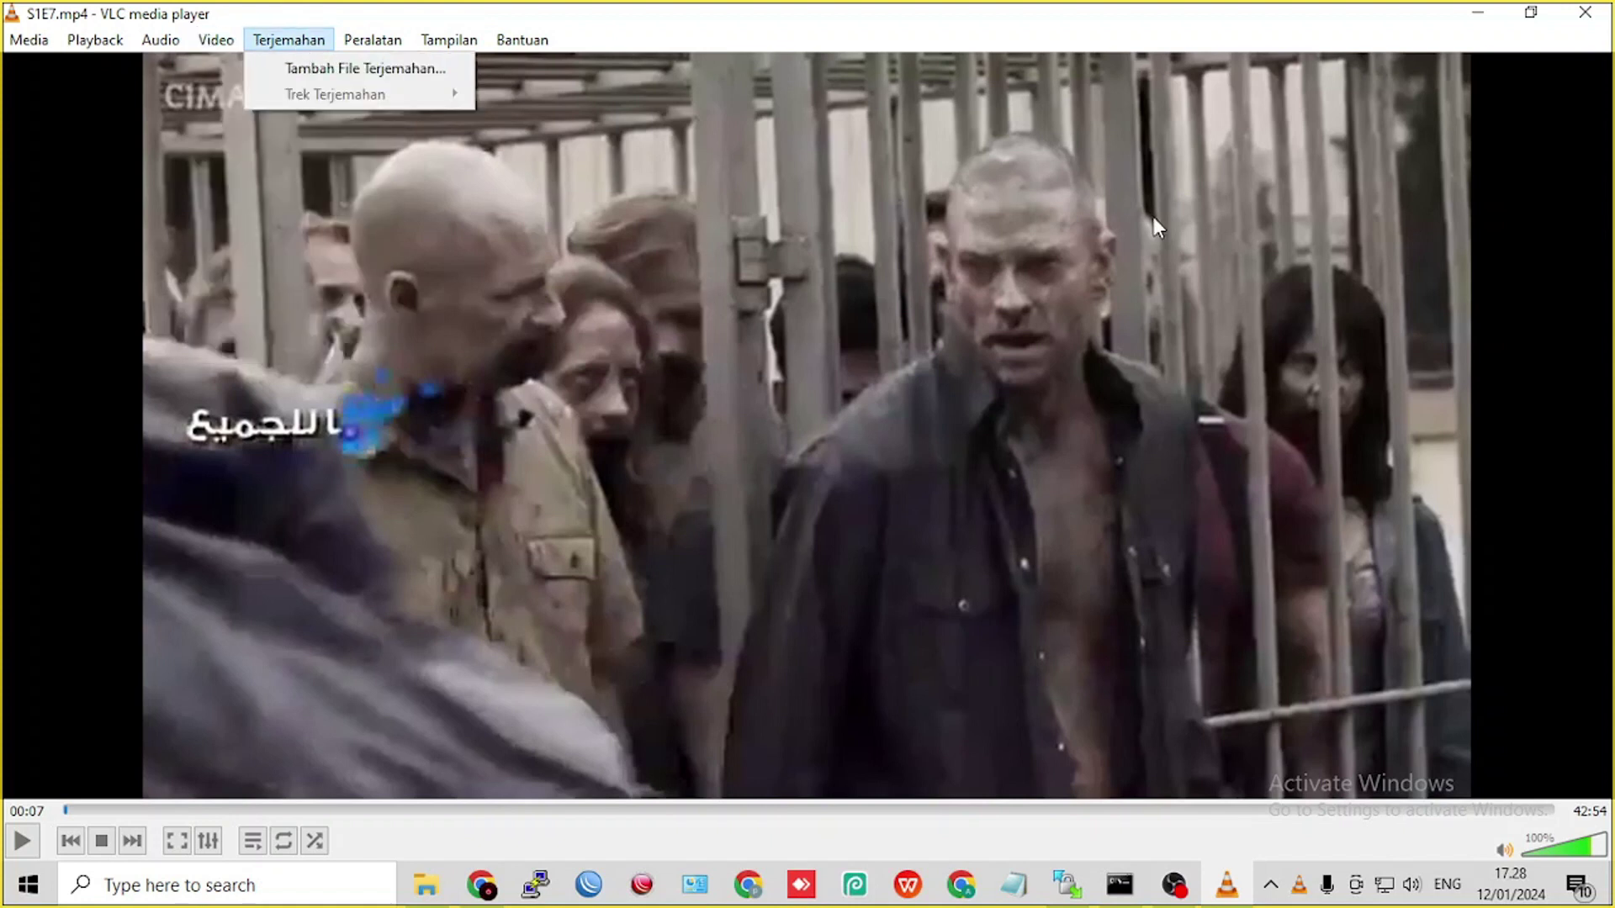
{"action": "left_click", "coordinate": [1597, 11]}
{"action": "left_click", "coordinate": [1596, 10]}
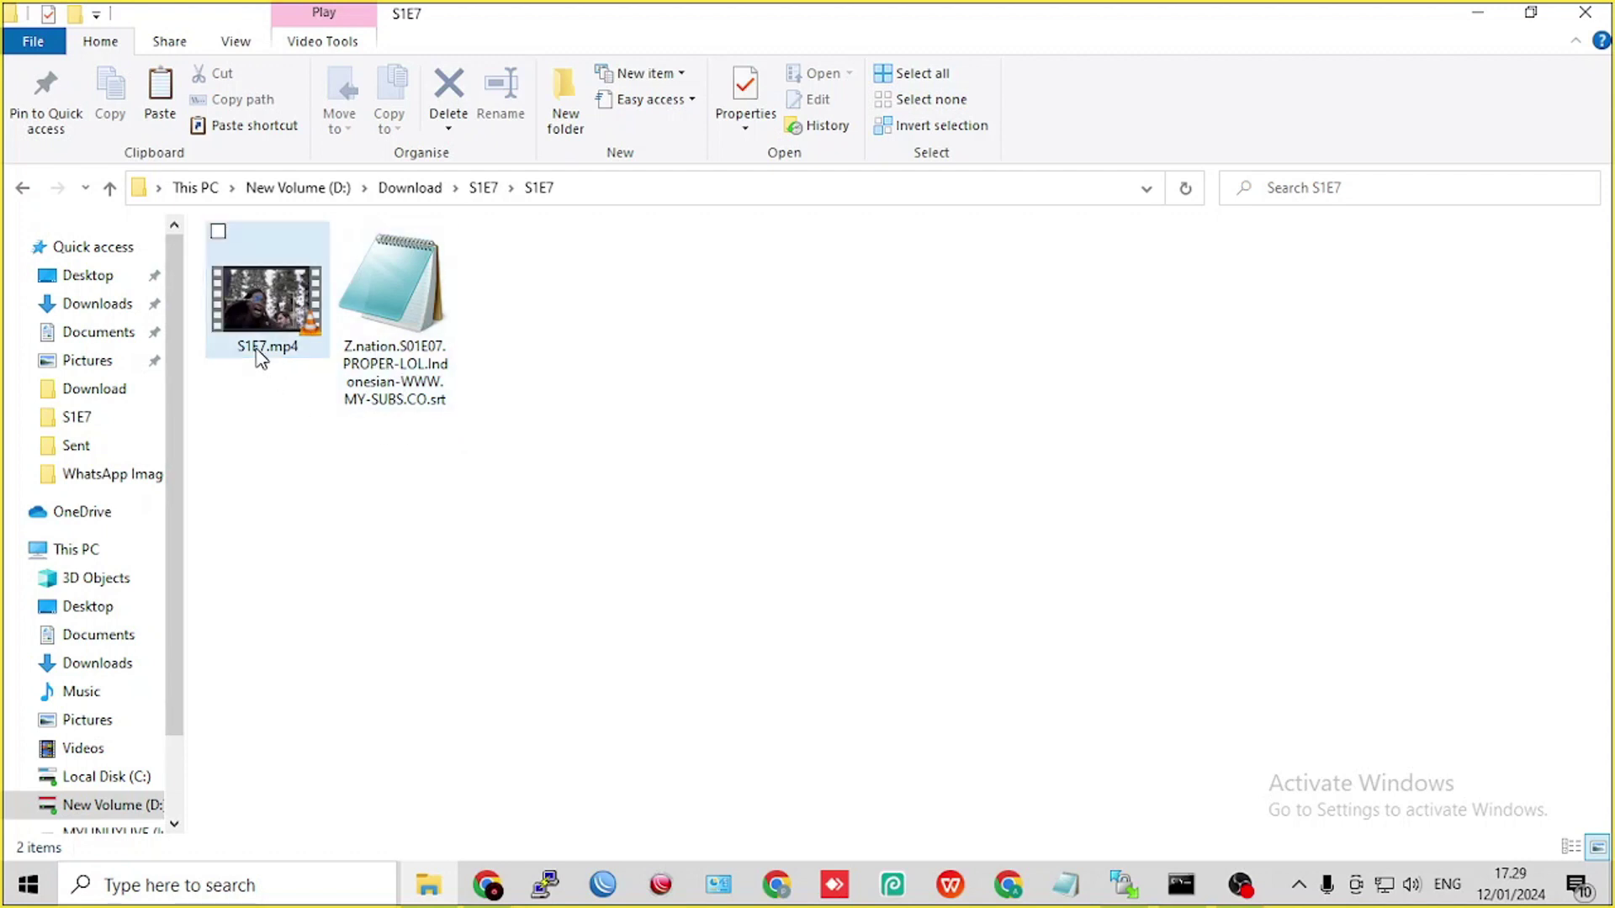
{"action": "left_click", "coordinate": [394, 393]}
{"action": "right_click", "coordinate": [392, 385]}
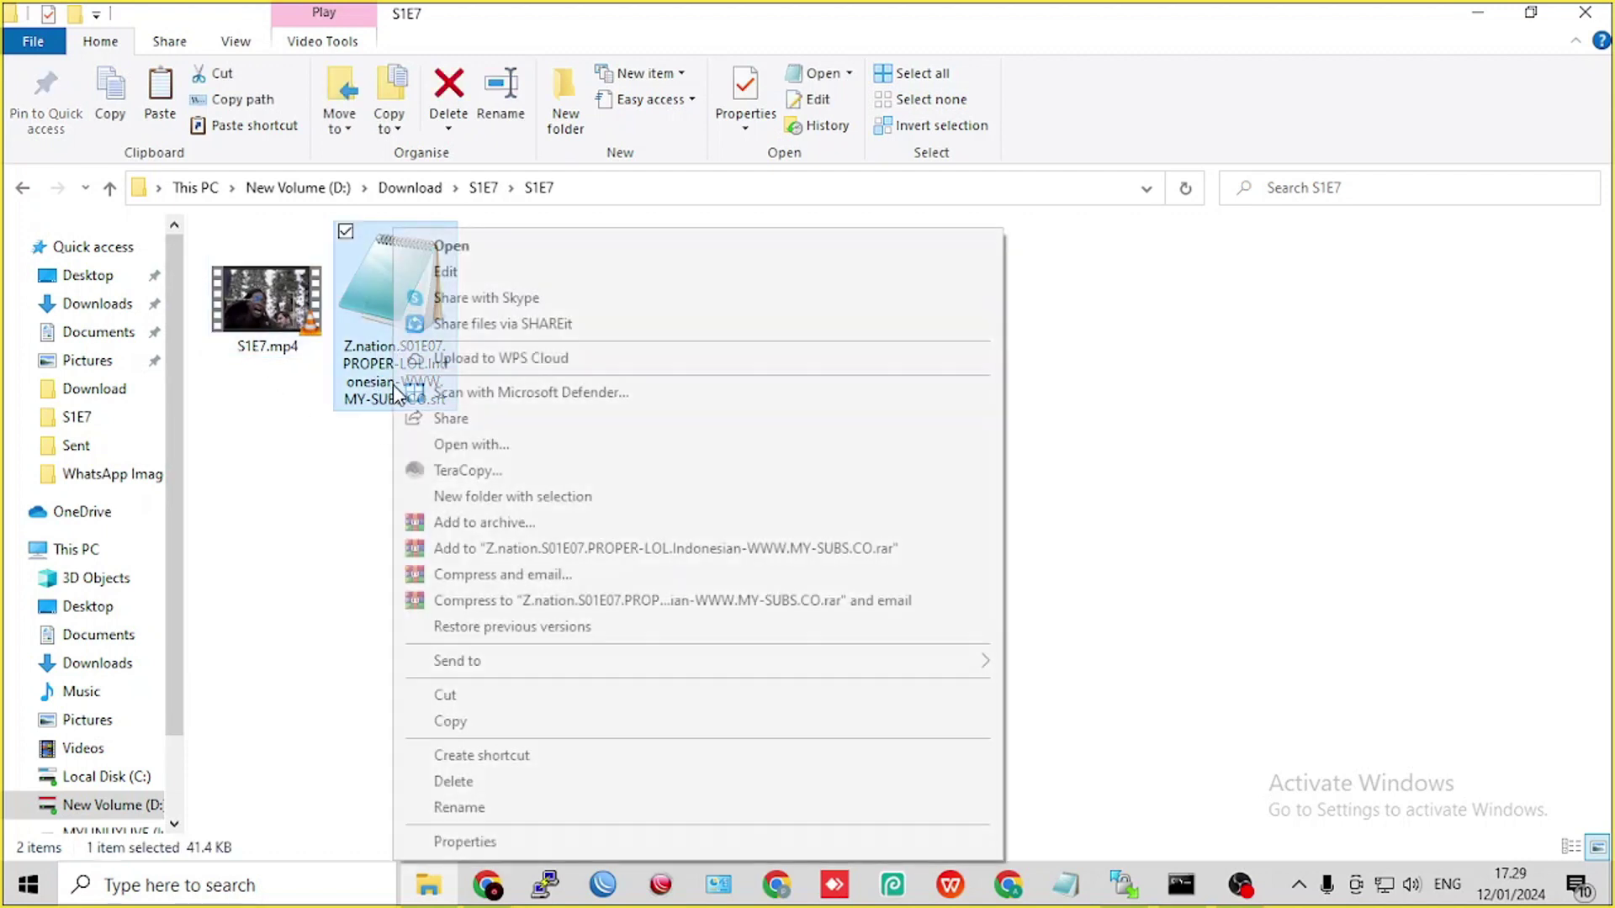
{"action": "left_click", "coordinate": [639, 732]}
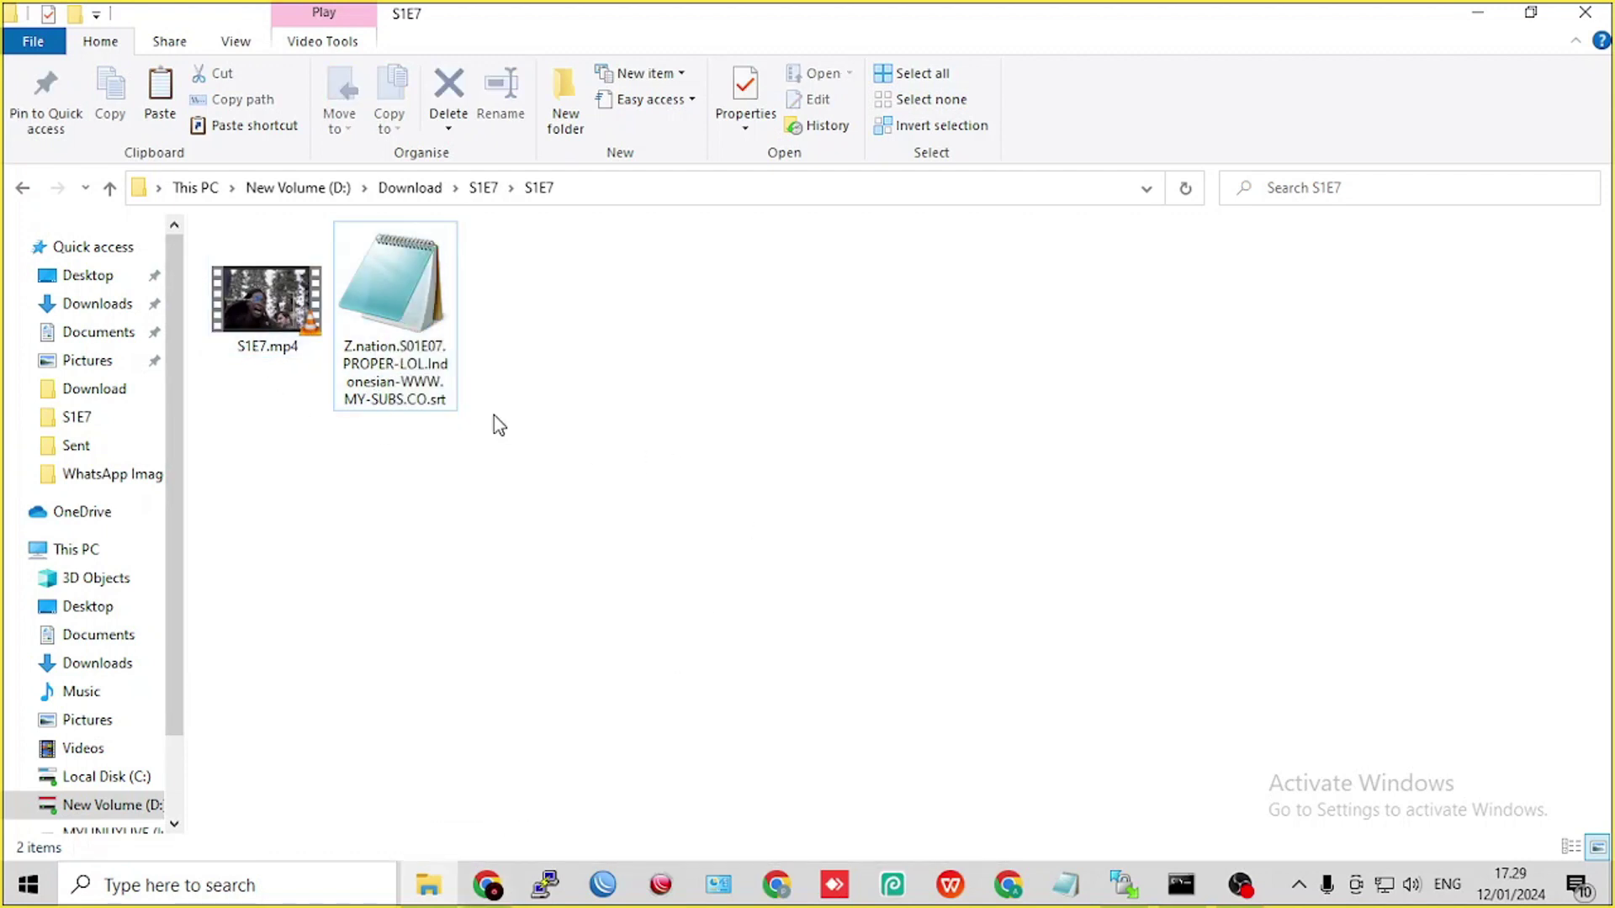
- Rename the Indonesian subtitle file as S1E7.srt to match the video's name, and refresh the folder
{"action": "left_click", "coordinate": [409, 229]}
{"action": "right_click", "coordinate": [408, 230]}
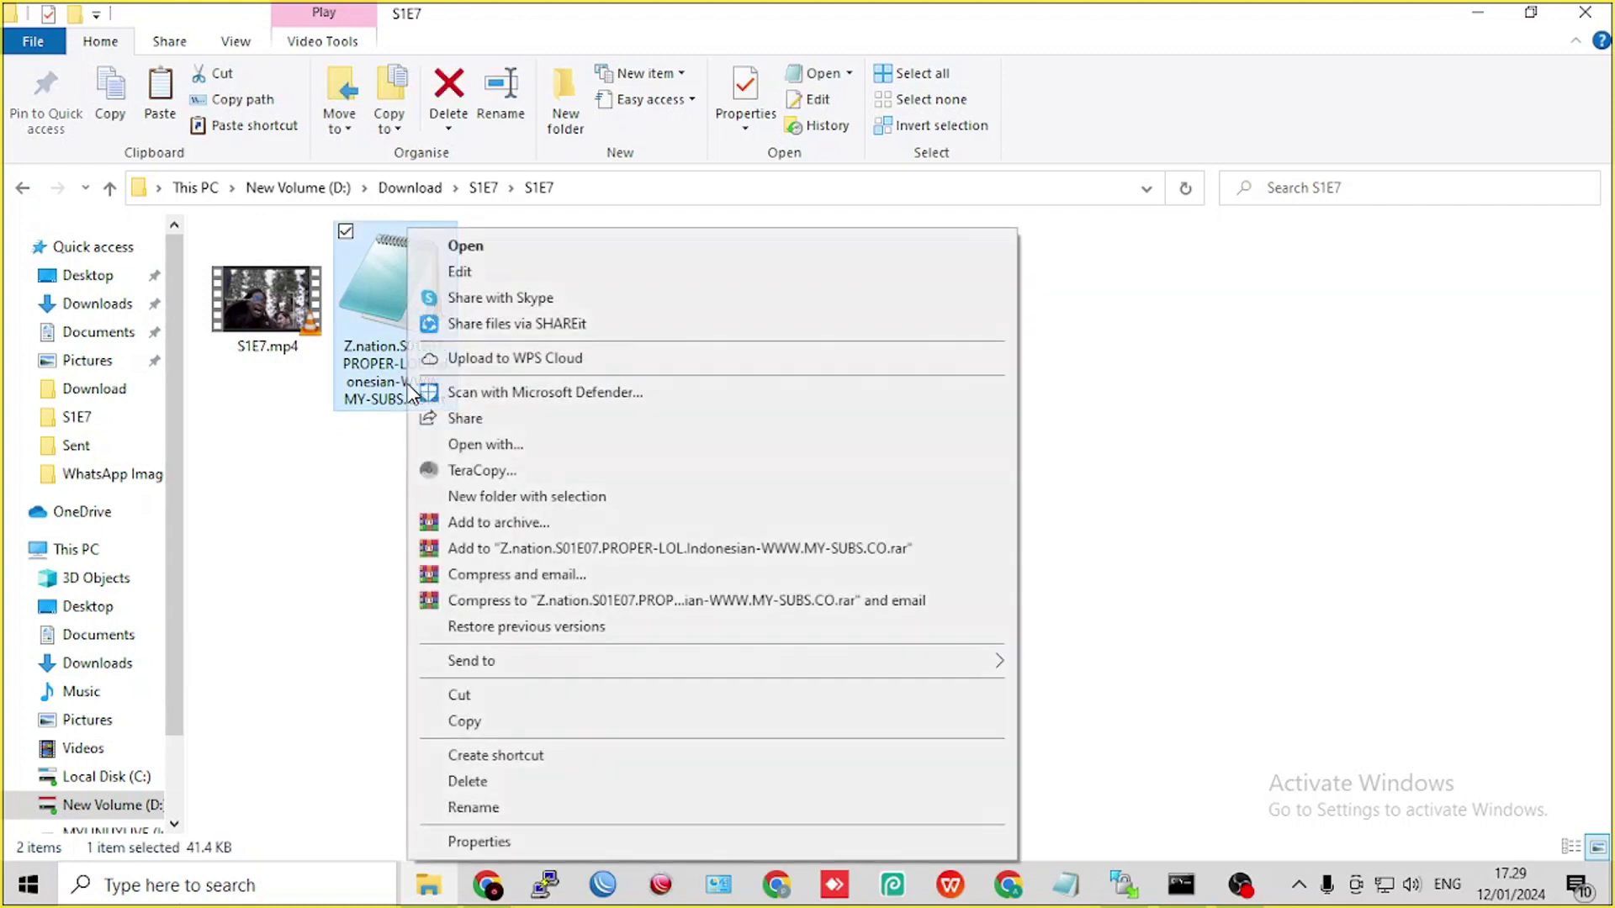
{"action": "left_click", "coordinate": [503, 809]}
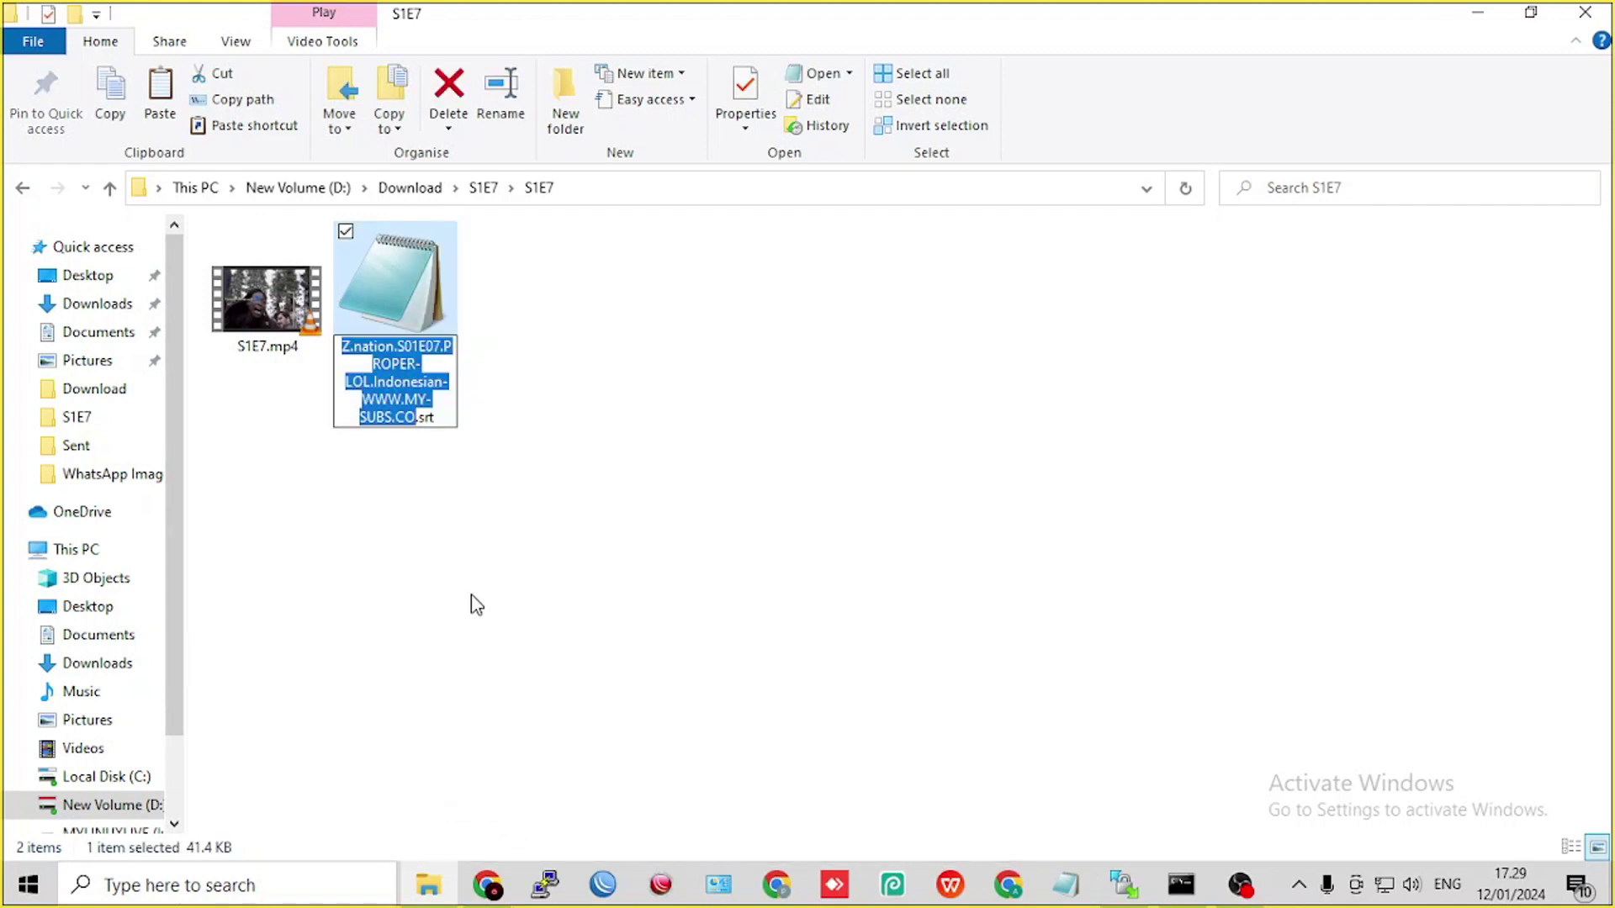
{"action": "type", "text": "S1"}
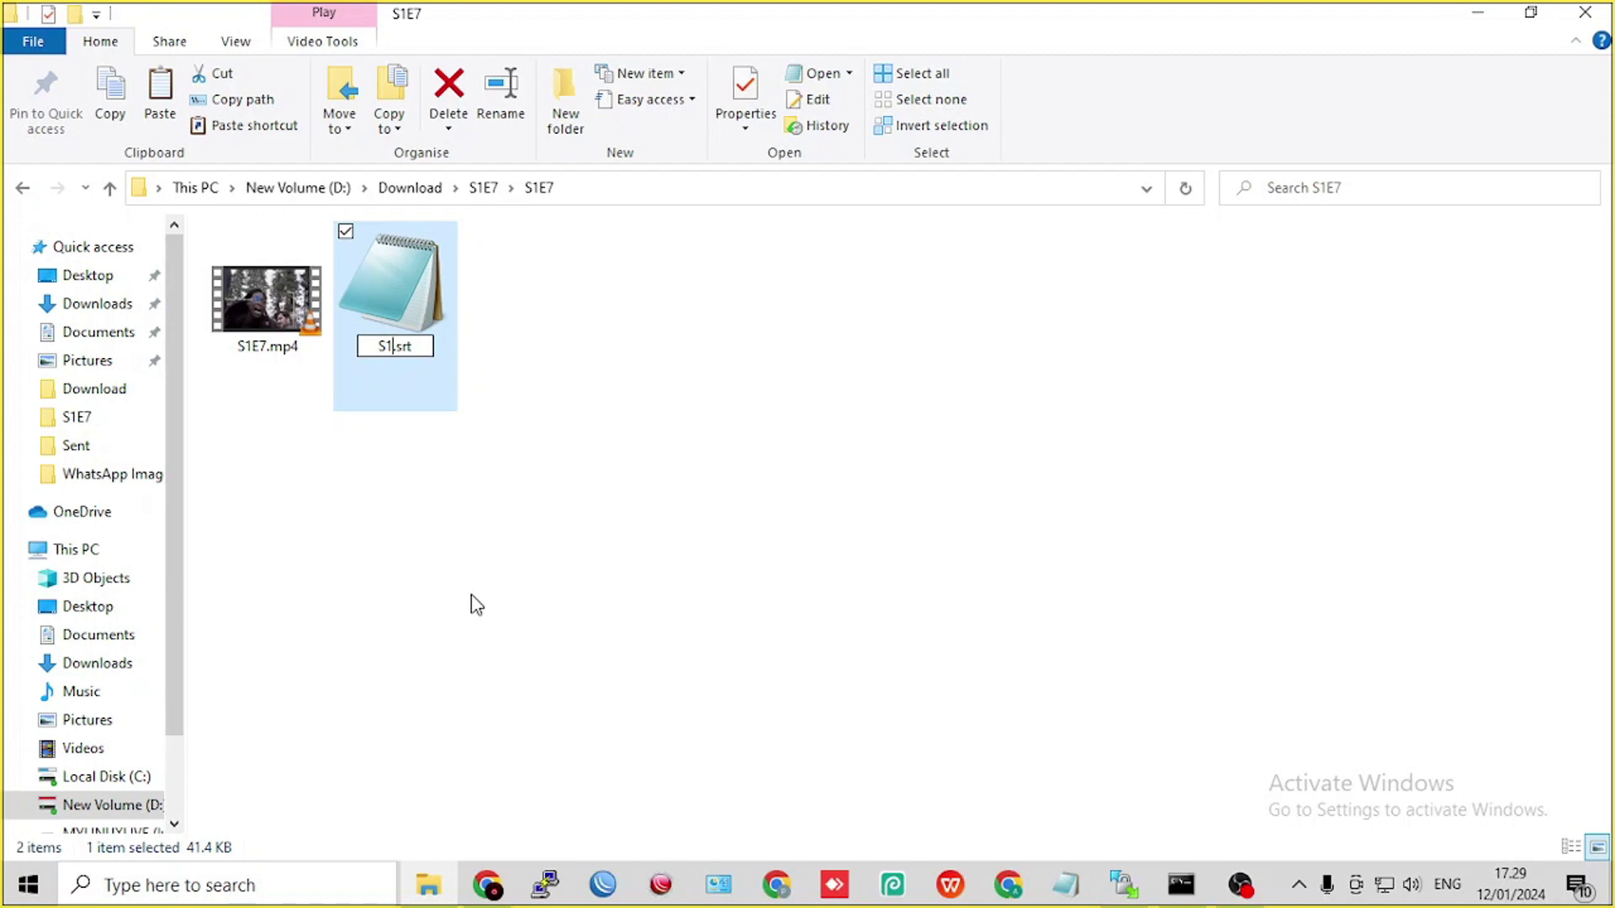
{"action": "type", "text": "E7"}
{"action": "key", "text": "Return"}
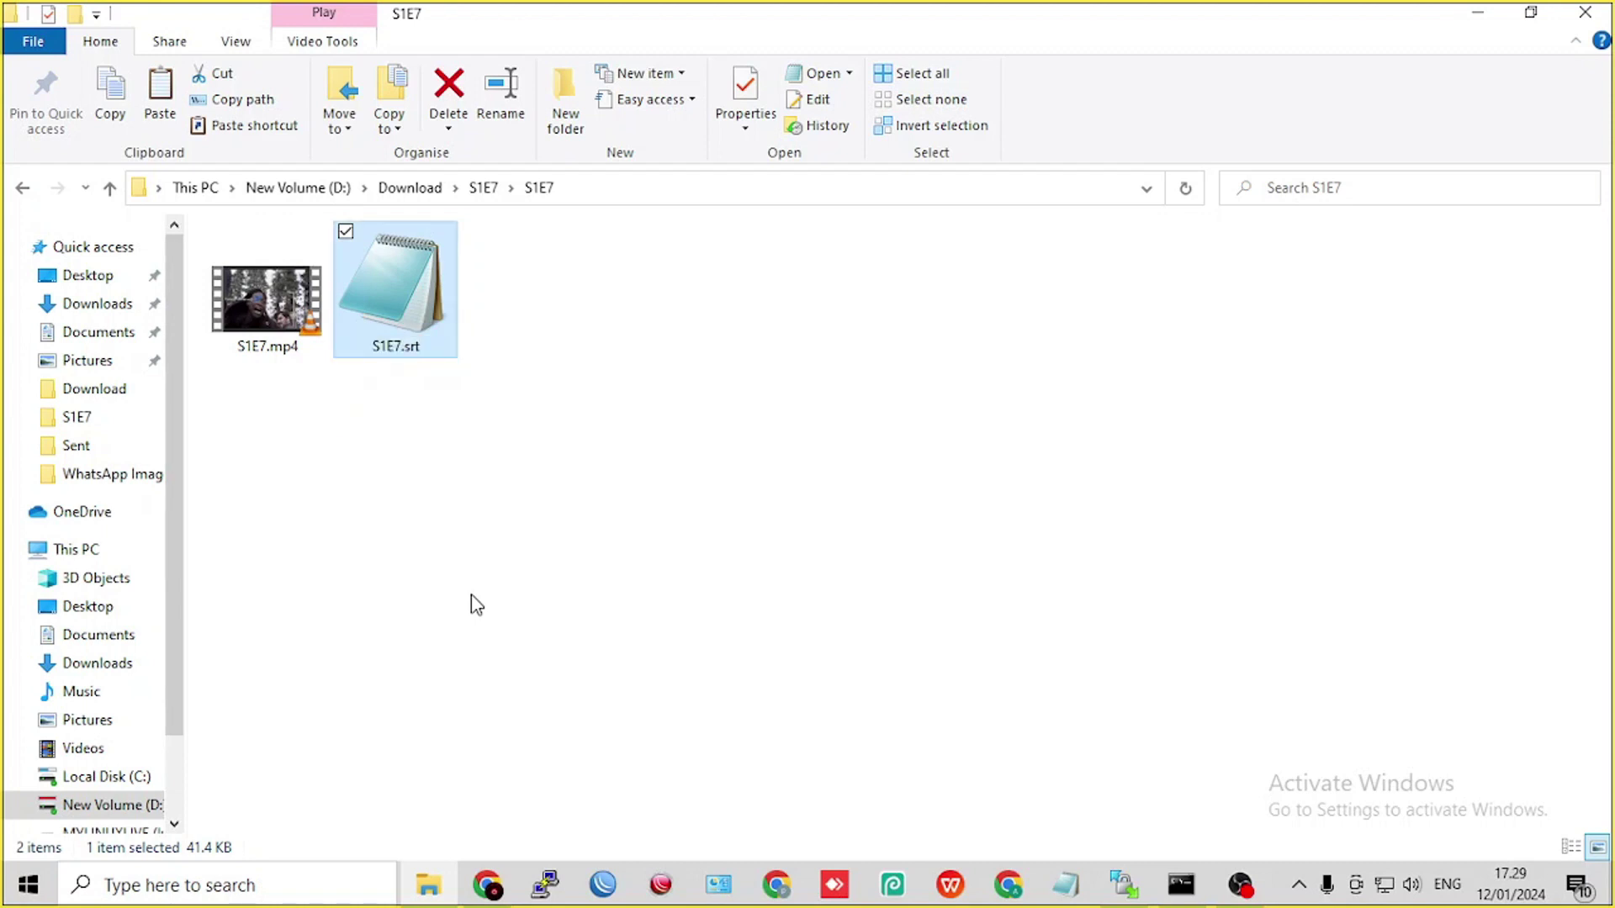
{"action": "left_click", "coordinate": [472, 595]}
{"action": "right_click", "coordinate": [378, 525]}
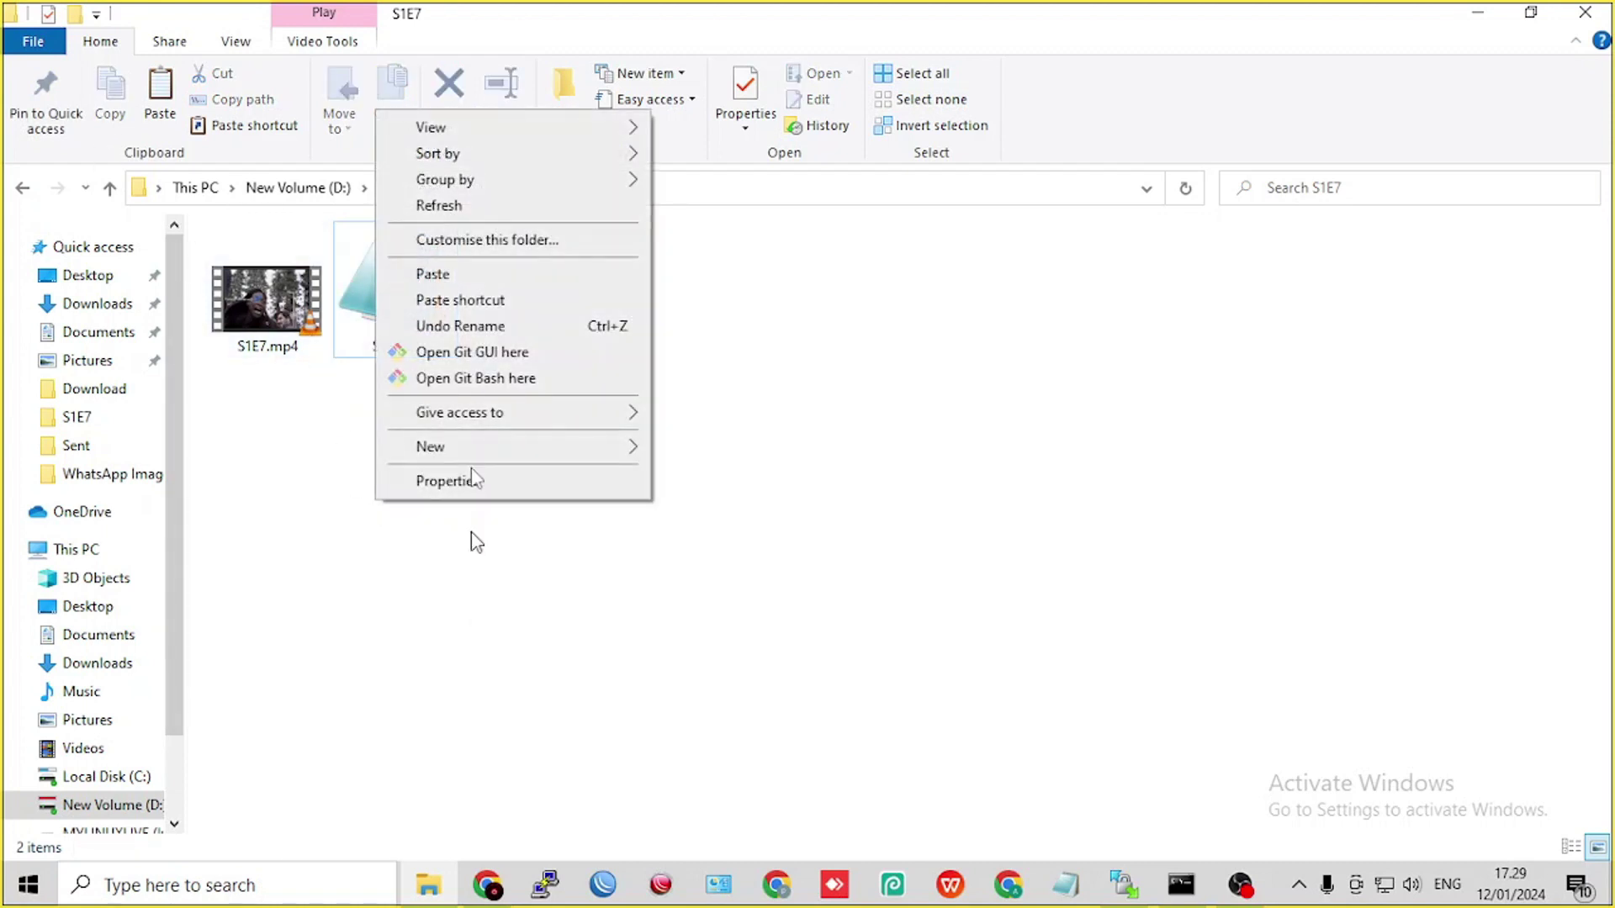
{"action": "left_click", "coordinate": [504, 205]}
- Play S1E7.mp4 again, dismissing the privacy notice, and pause at 00:02 to check the Indonesian subtitles
{"action": "double_click", "coordinate": [273, 333]}
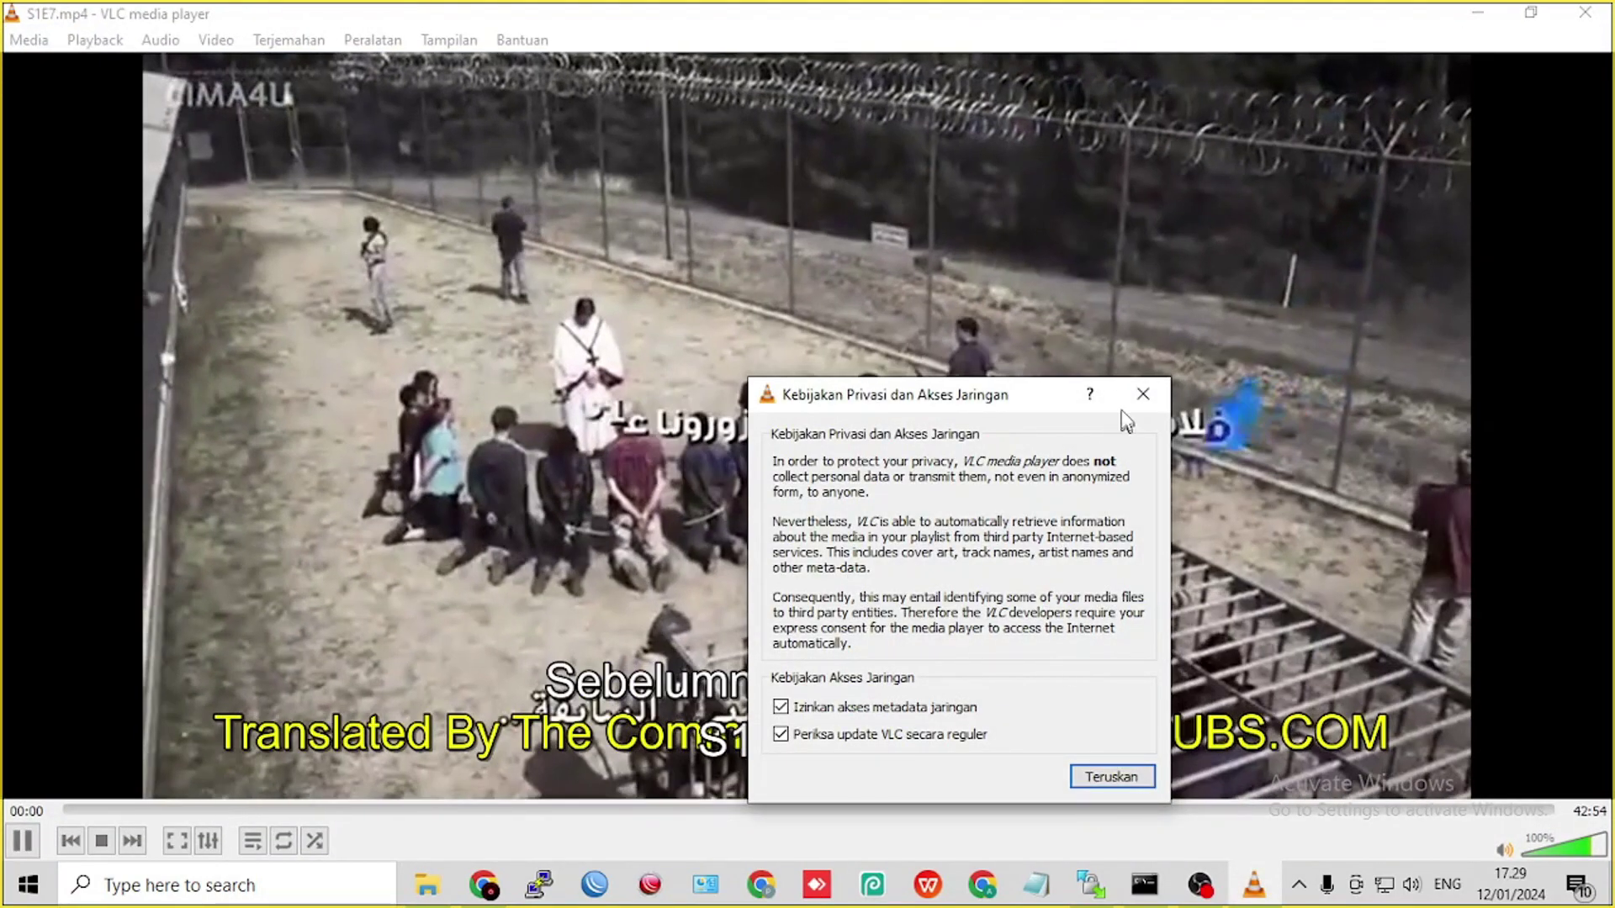
{"action": "left_click", "coordinate": [1142, 396]}
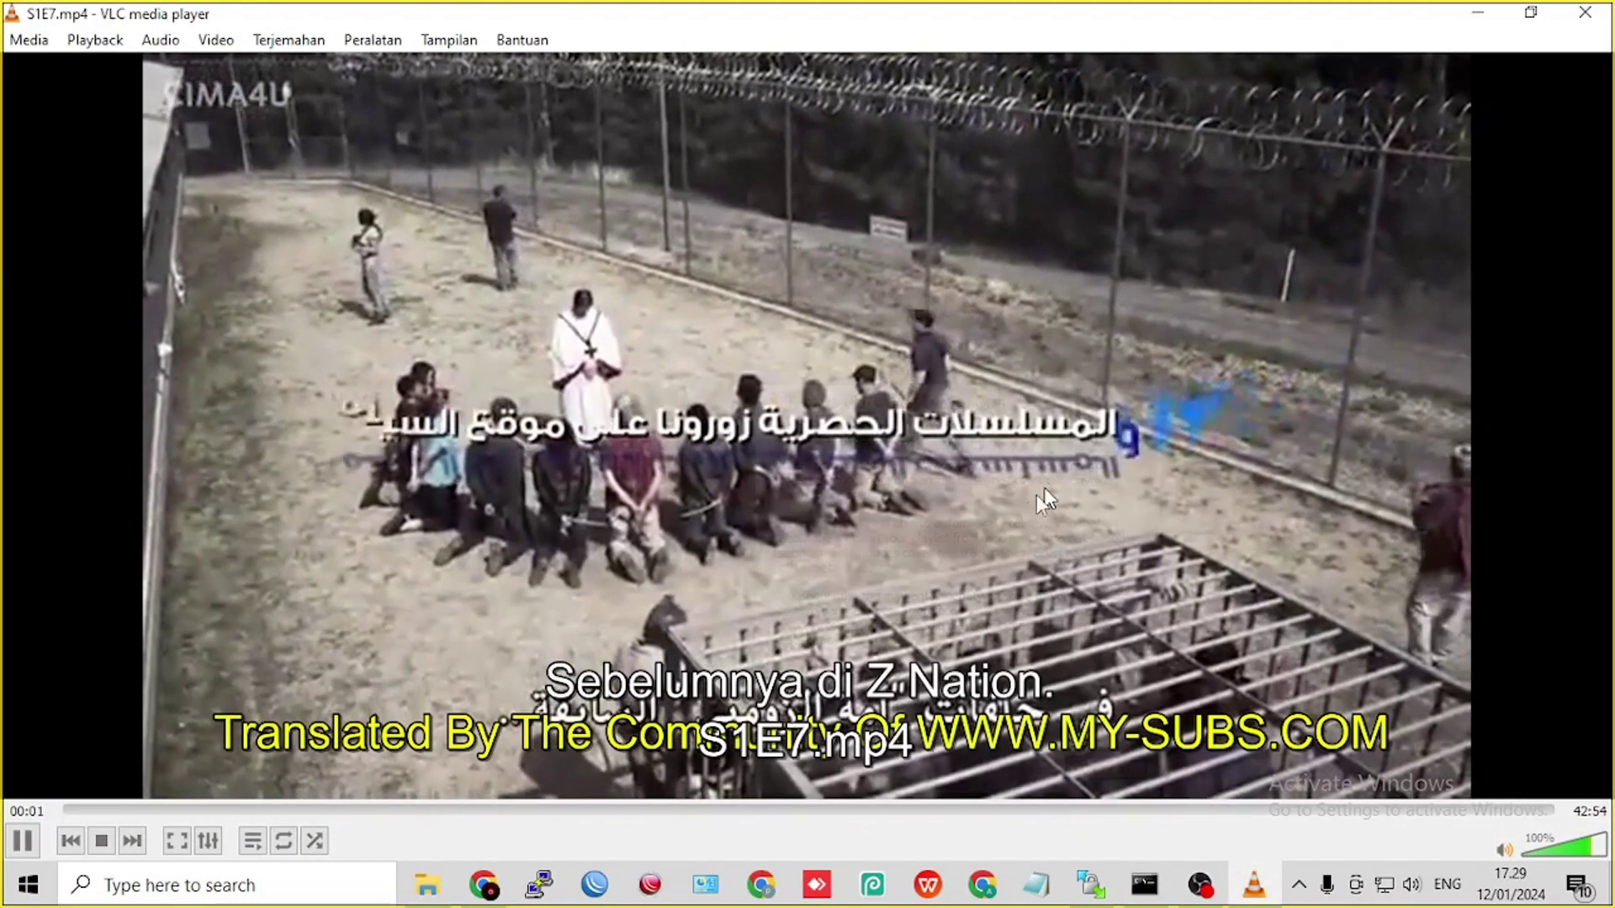
{"action": "key", "text": "space"}
{"action": "key", "text": "space"}
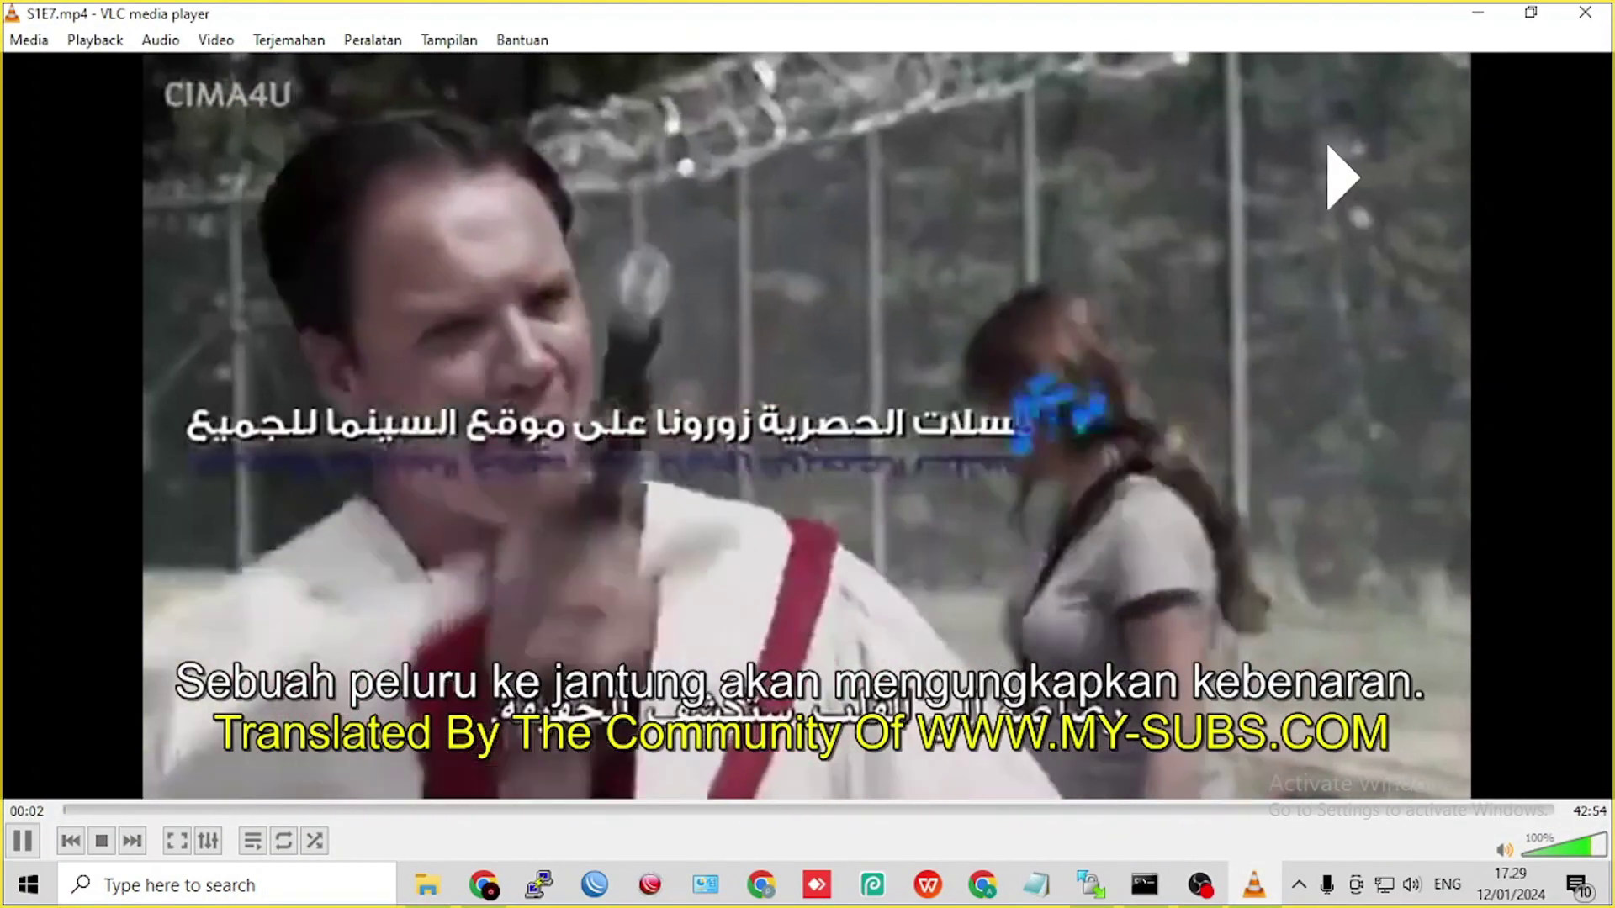
{"action": "key", "text": "space"}
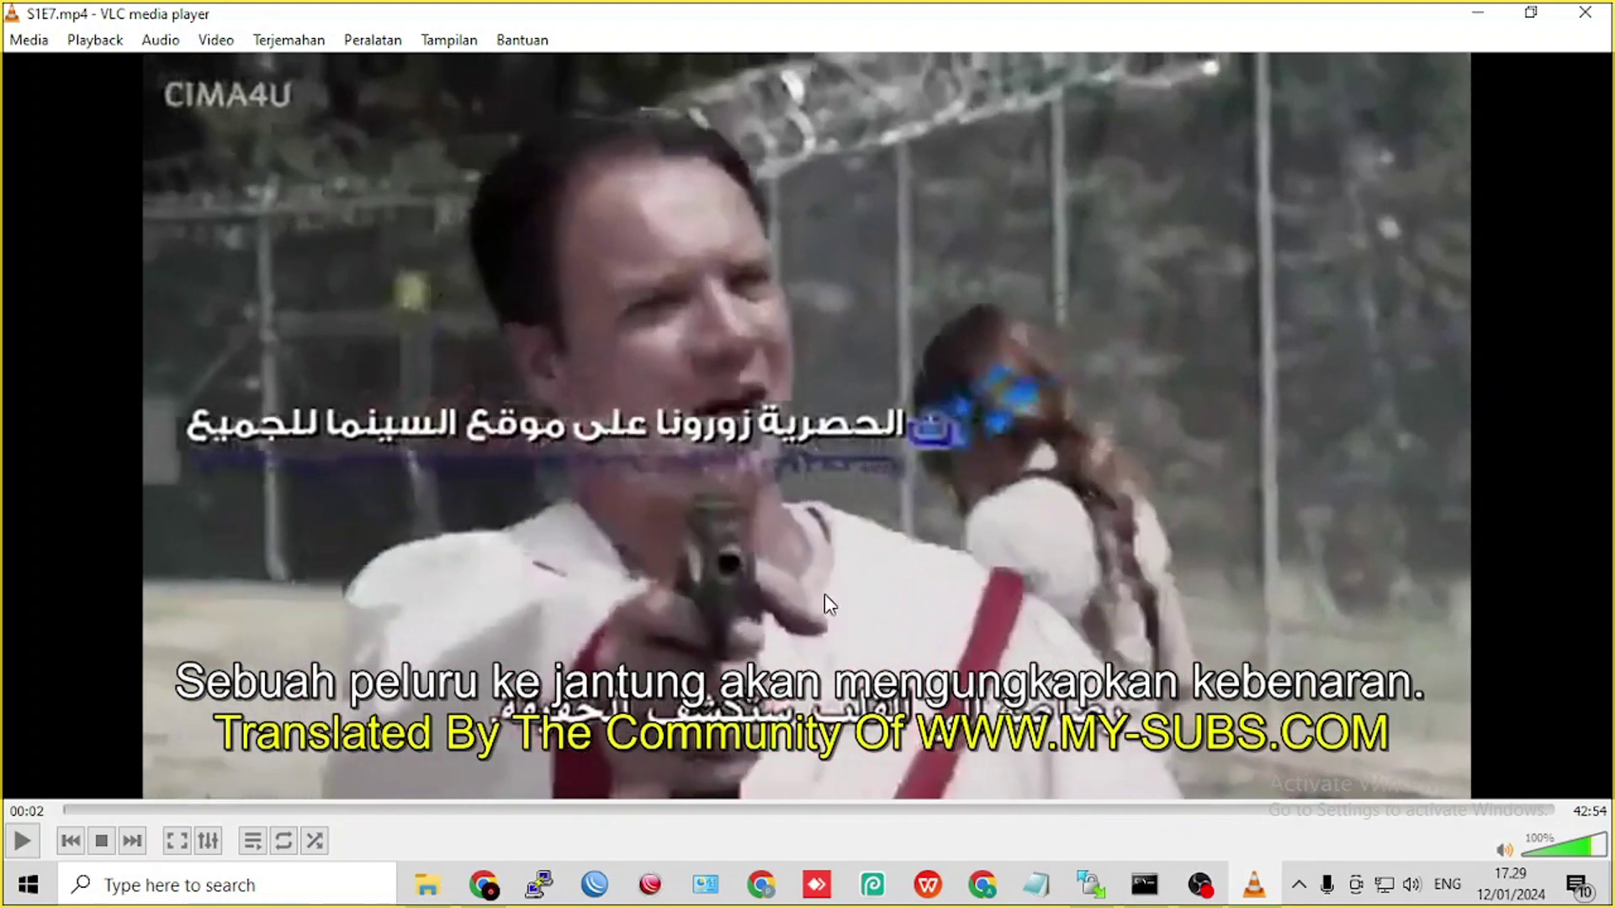
- Play the video in short stretches to check the subtitle timing, rewind it to 00:00 and close the player
{"action": "key", "text": "space"}
{"action": "key", "text": "space"}
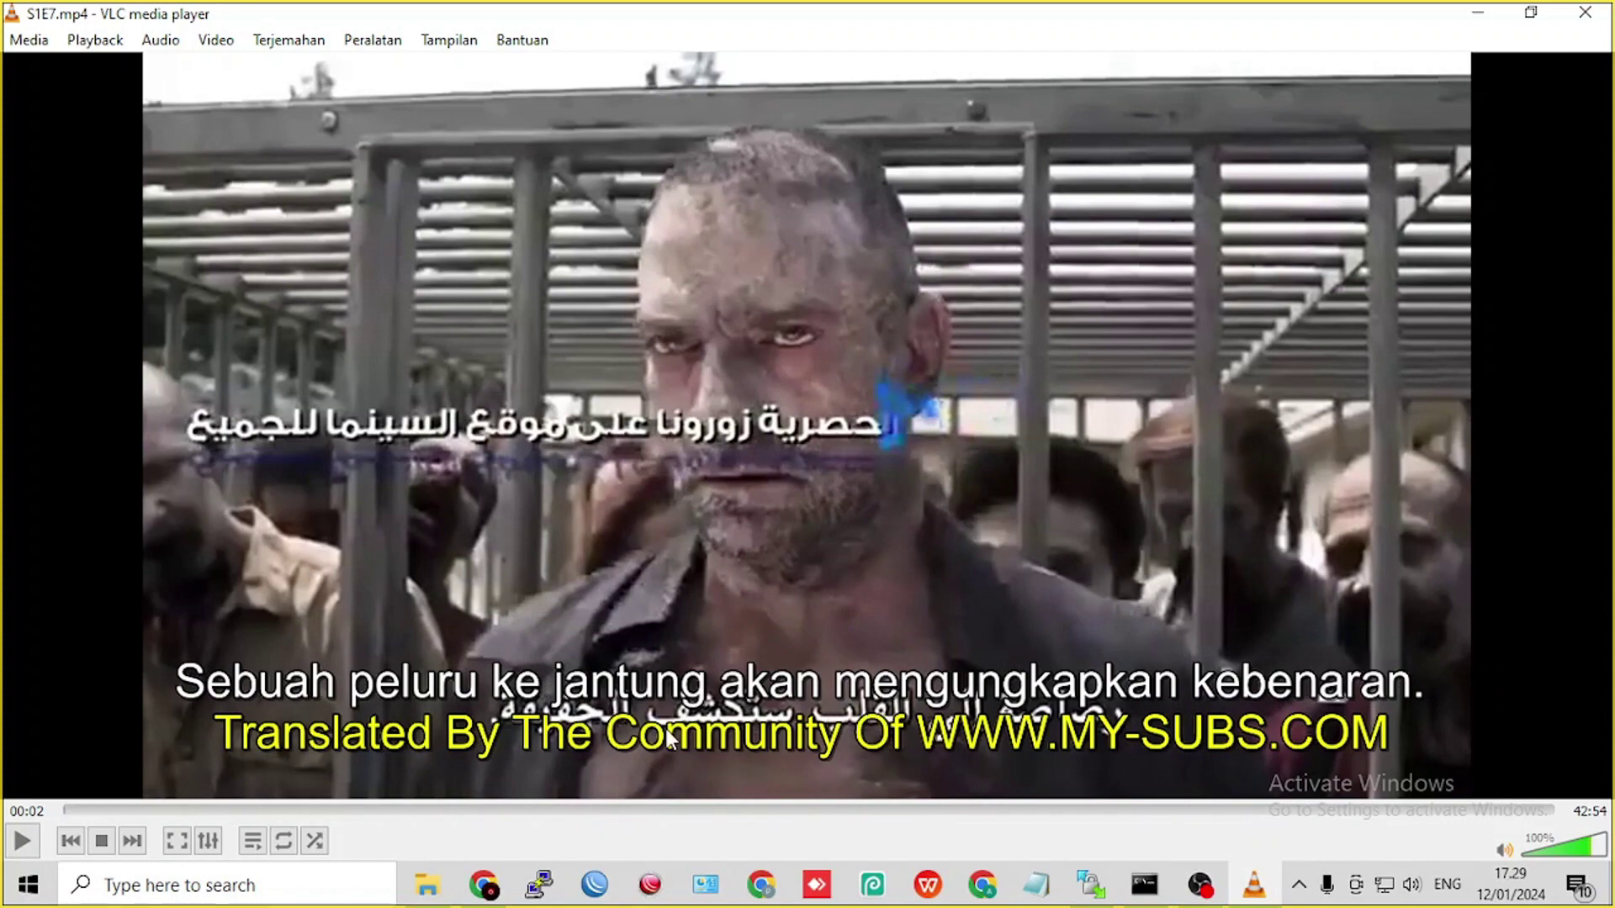
{"action": "key", "text": "space"}
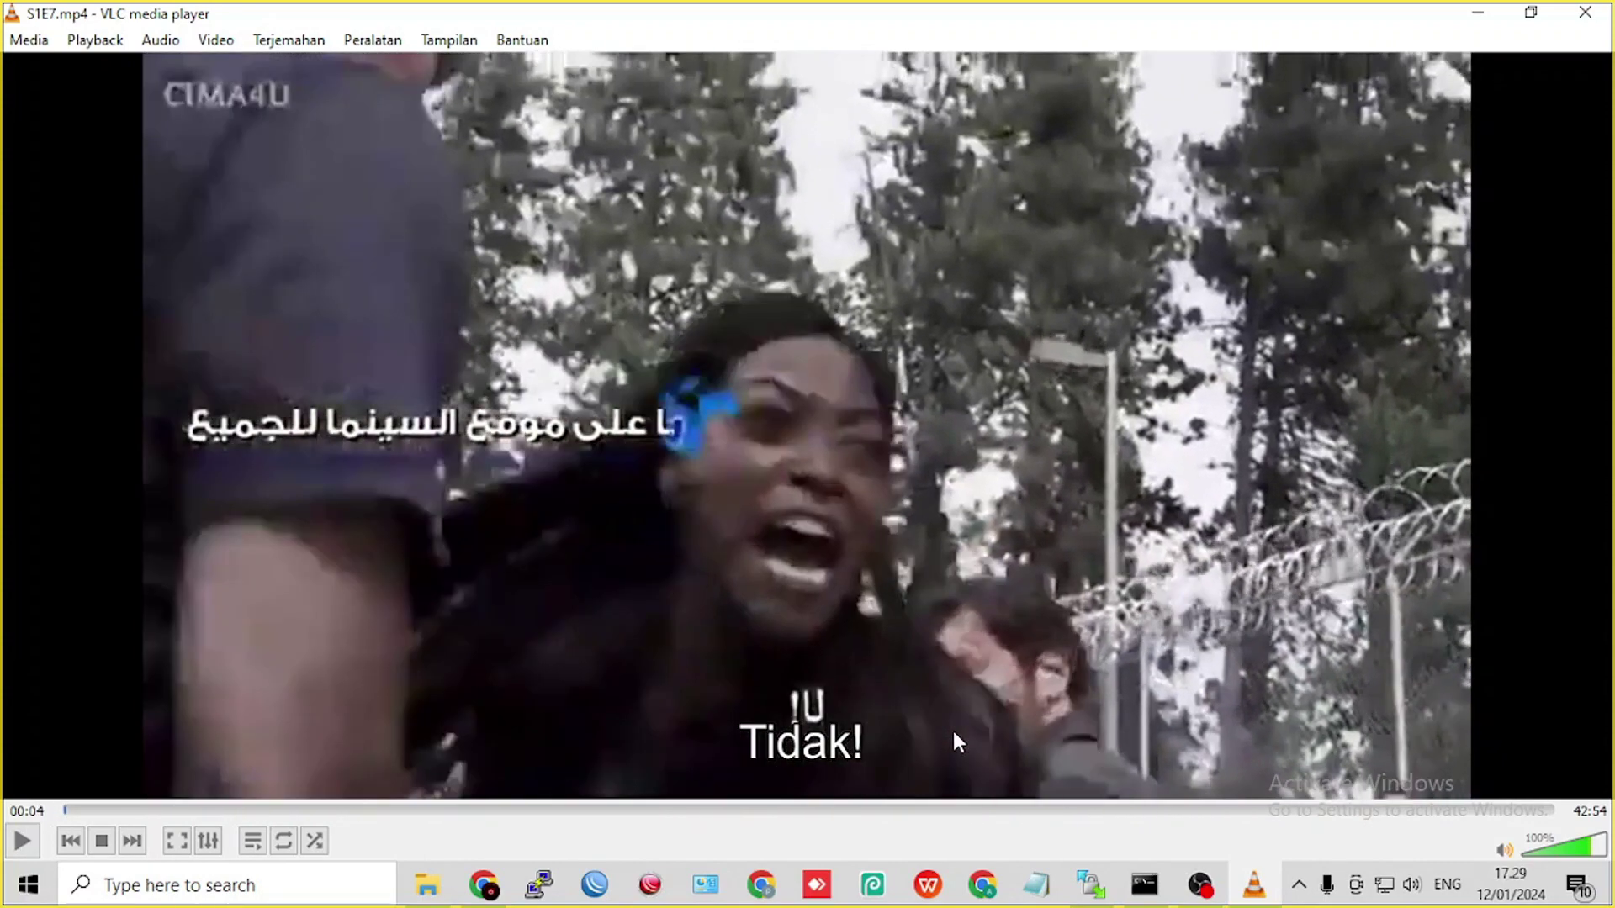
{"action": "key", "text": "space"}
{"action": "key", "text": "space"}
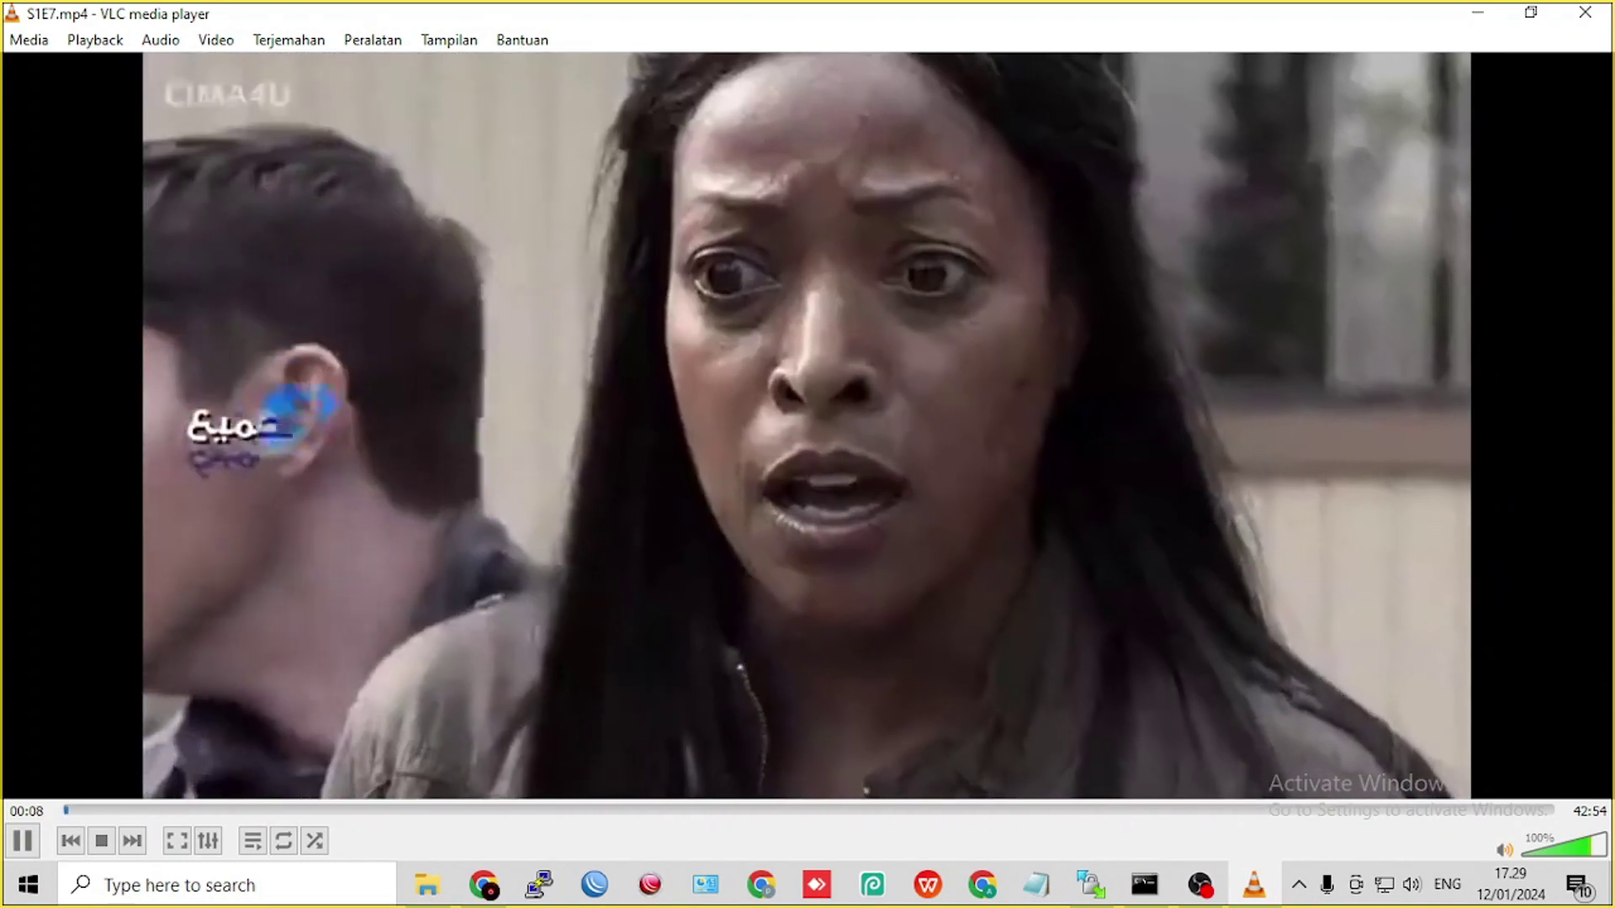
{"action": "key", "text": "space"}
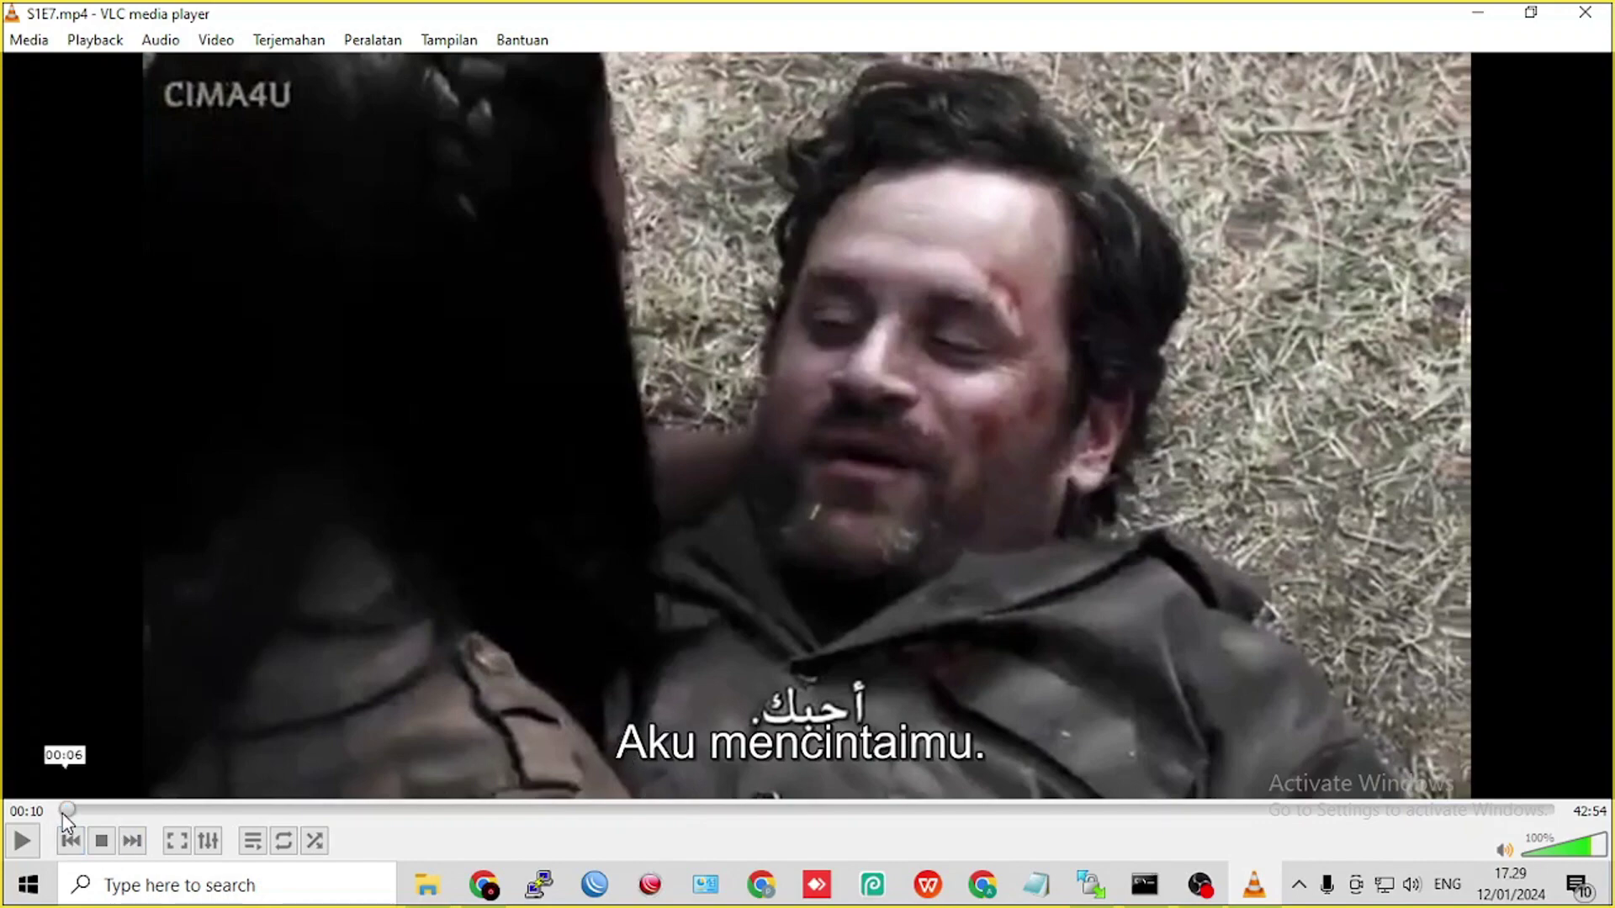
{"action": "left_click_drag", "start_coordinate": [64, 813], "coordinate": [12, 820]}
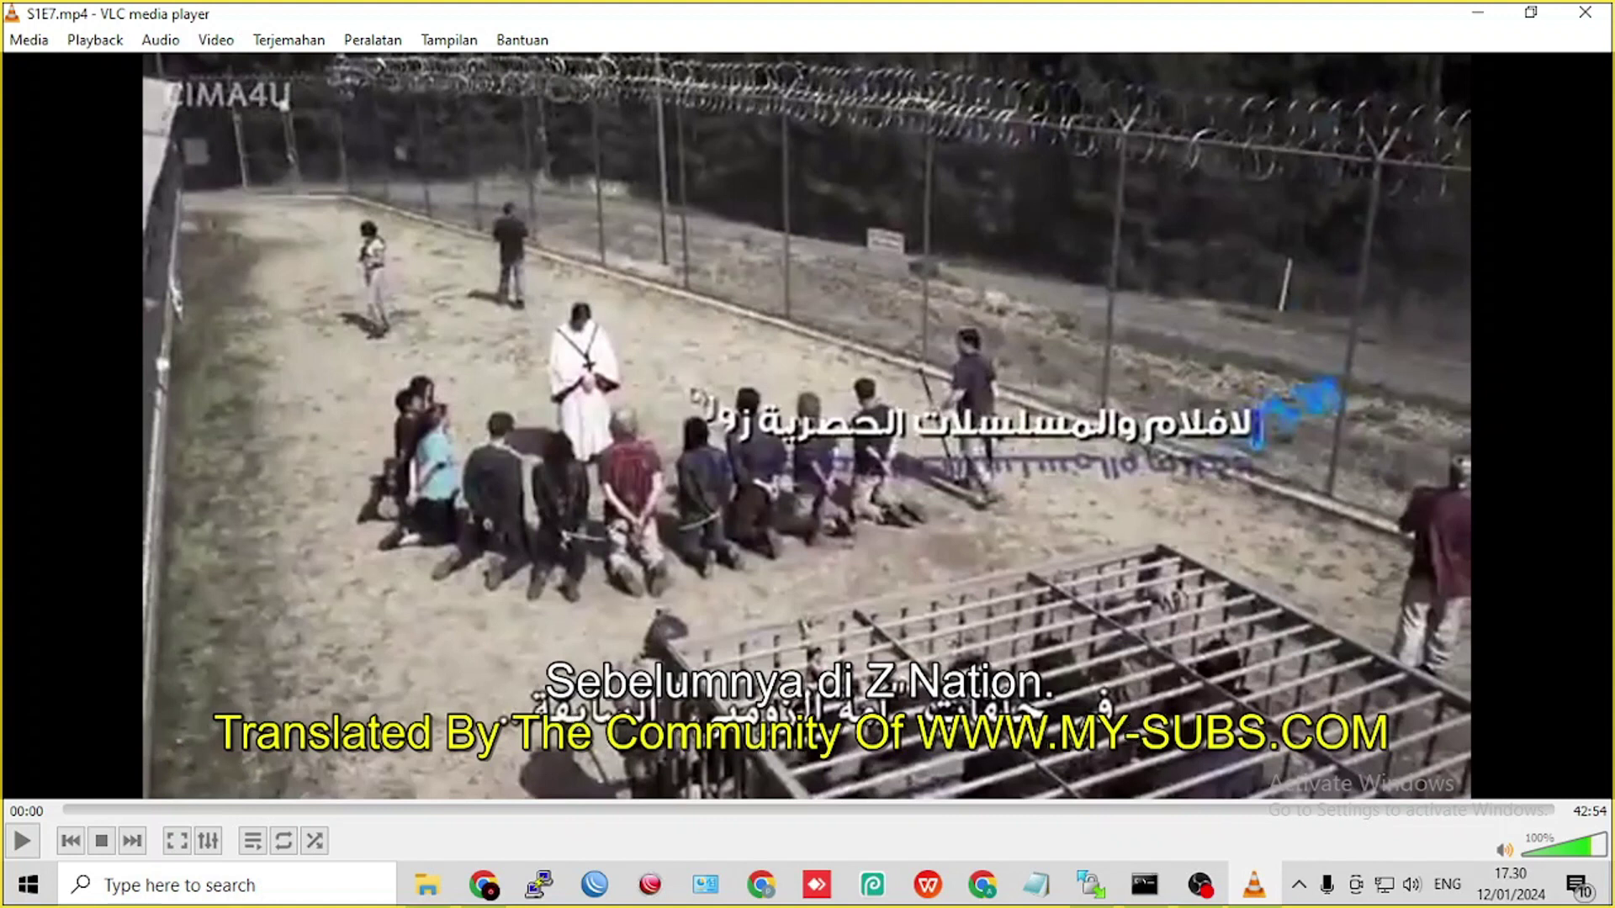
{"action": "left_click", "coordinate": [1585, 13]}
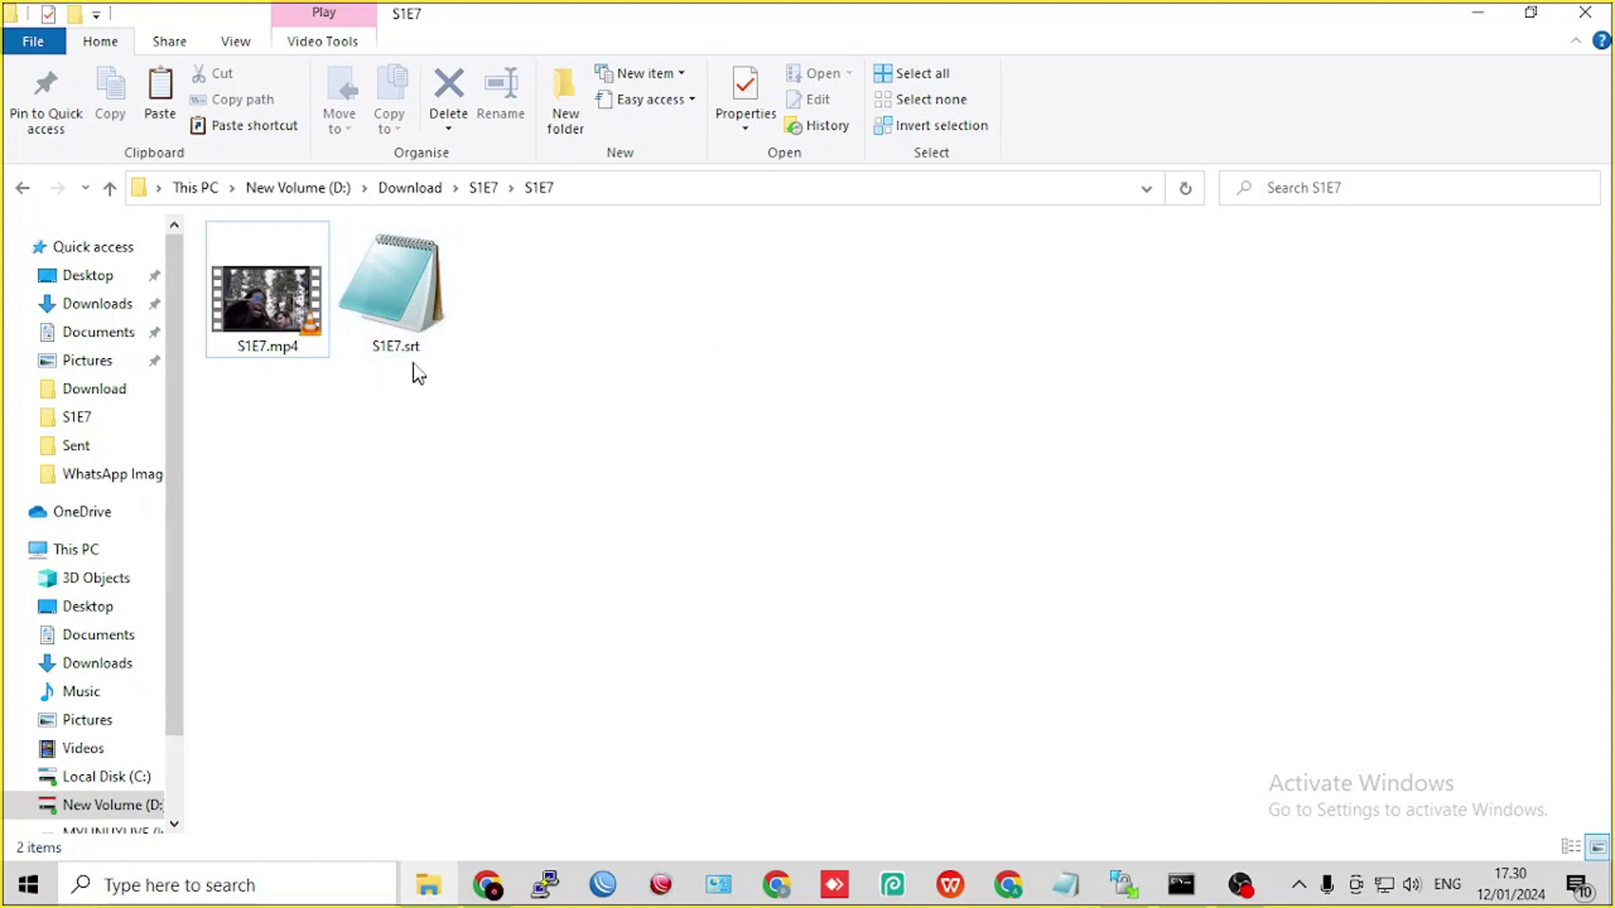
- Open the S1E7.srt subtitle file in Notepad
{"action": "right_click", "coordinate": [397, 321]}
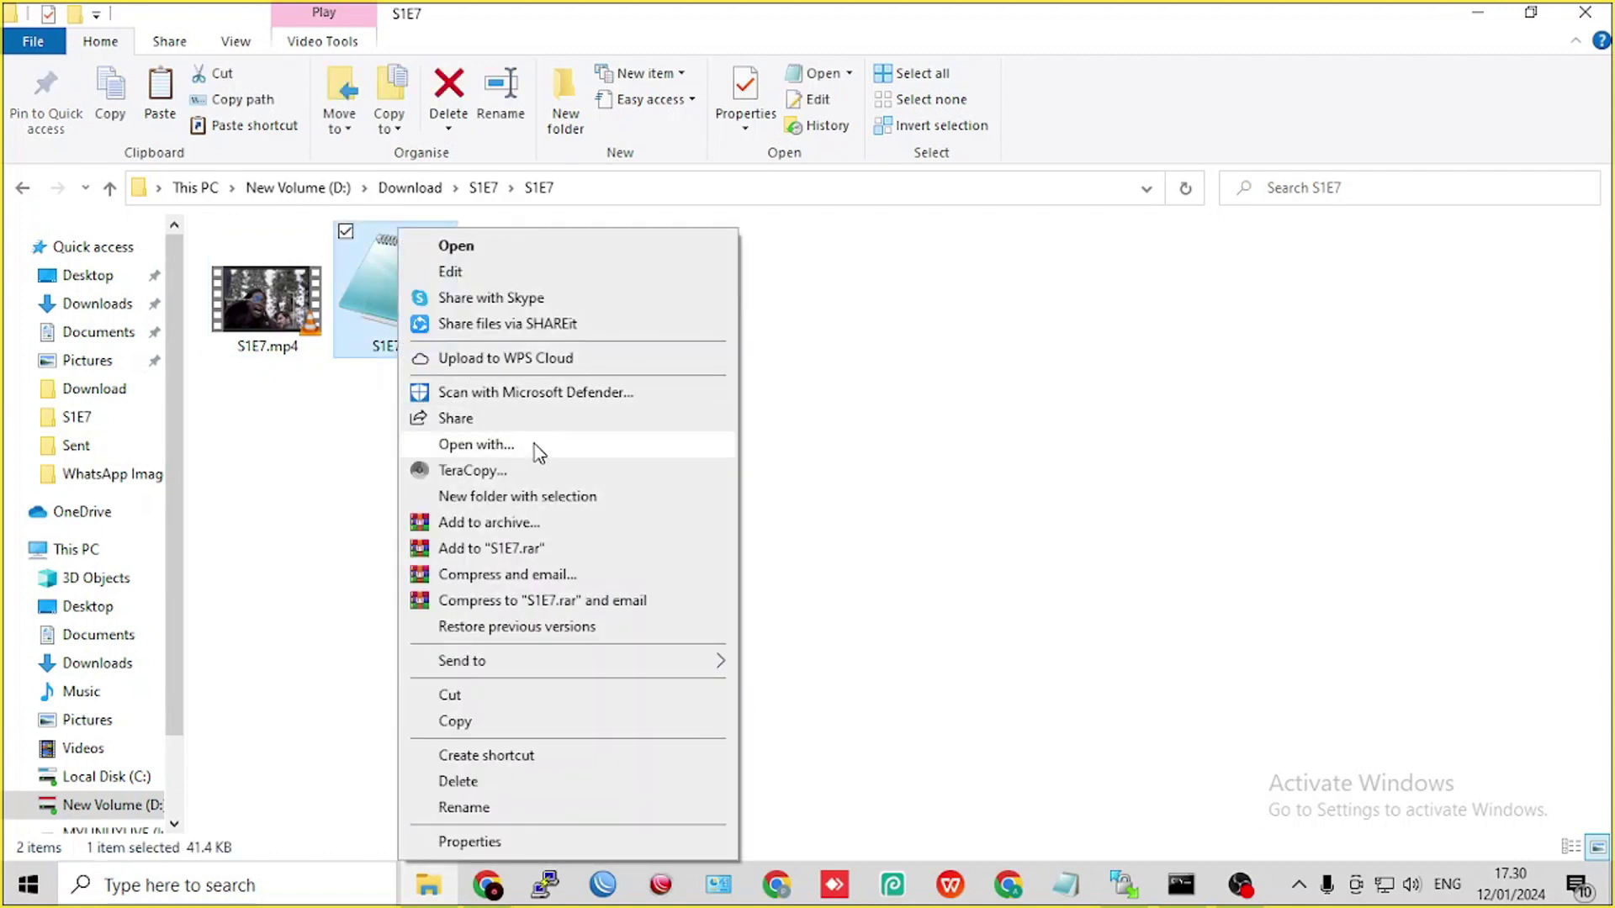
{"action": "left_click", "coordinate": [936, 444]}
{"action": "double_click", "coordinate": [401, 305]}
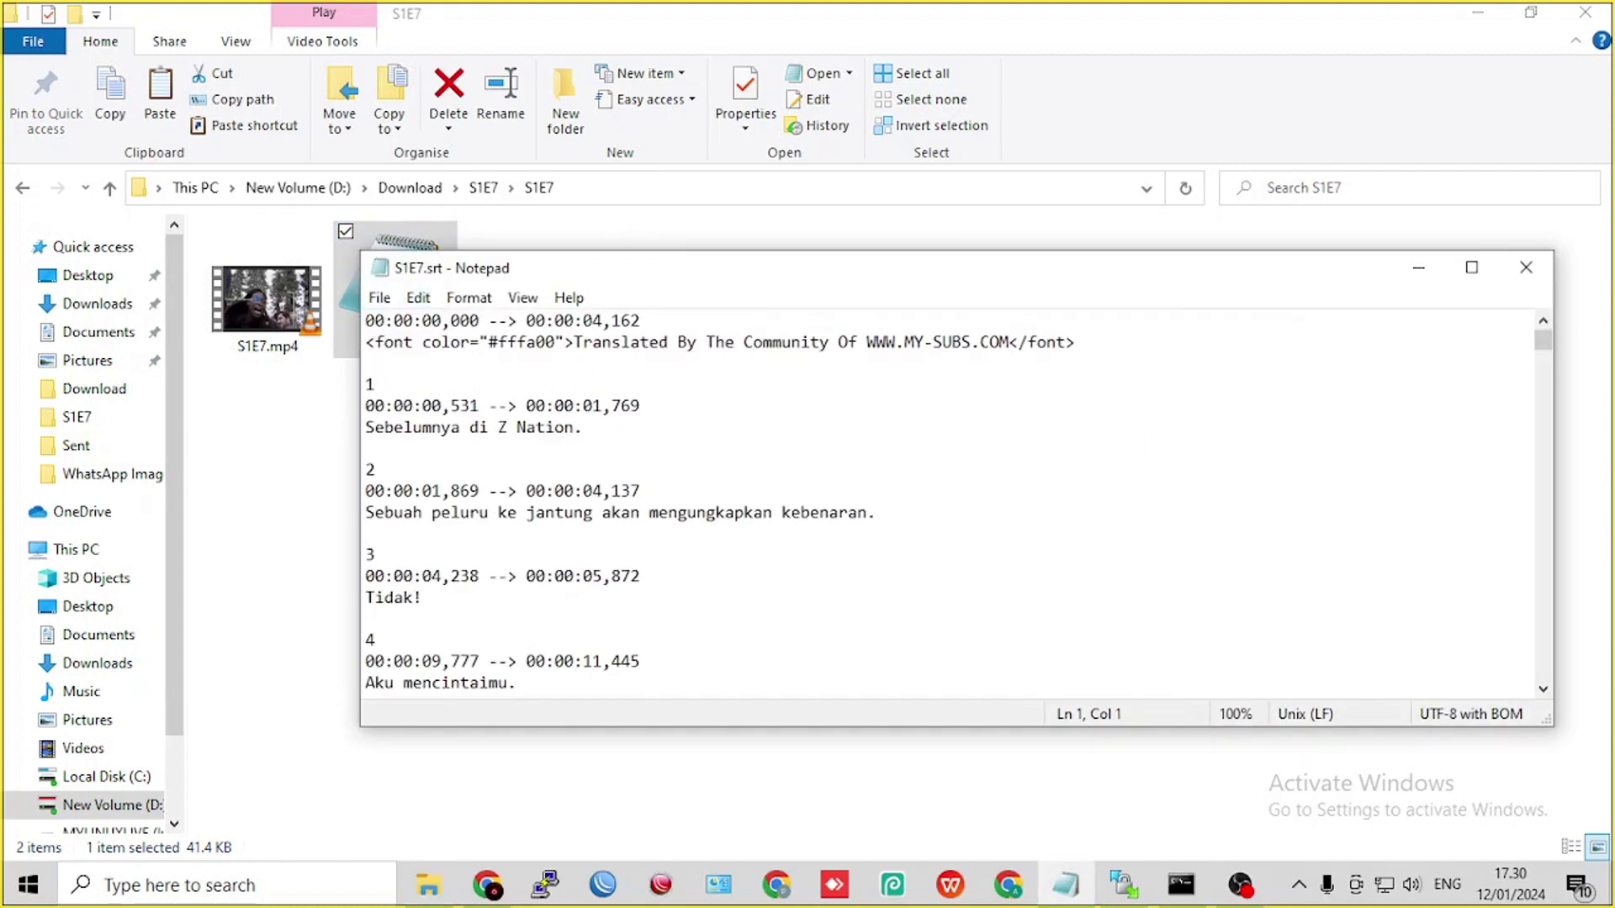
- Examine the translator credit line, its opening and closing font colour tags and the following subtitle entries, then minimize Notepad
{"action": "left_click", "coordinate": [593, 490]}
{"action": "left_click_drag", "start_coordinate": [583, 341], "coordinate": [1002, 341]}
{"action": "left_click", "coordinate": [1001, 362]}
{"action": "left_click_drag", "start_coordinate": [365, 341], "coordinate": [574, 341]}
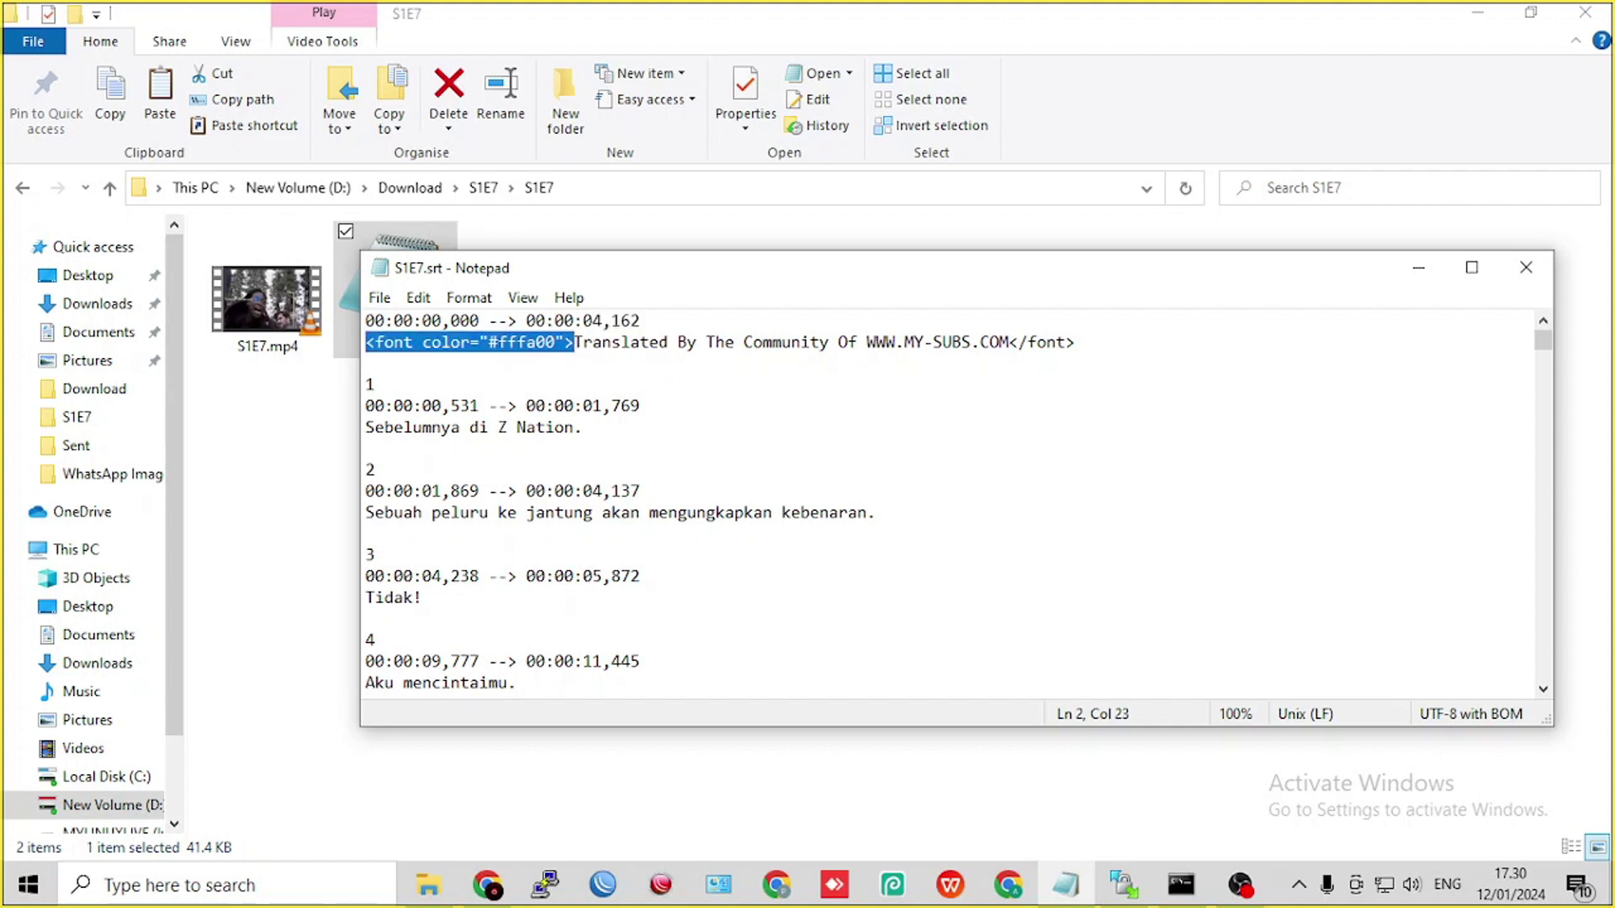
{"action": "left_click", "coordinate": [559, 392]}
{"action": "left_click_drag", "start_coordinate": [1074, 341], "coordinate": [1021, 343]}
{"action": "left_click", "coordinate": [589, 427]}
{"action": "mouse_move", "coordinate": [360, 468]}
{"action": "left_mouse_down"}
{"action": "mouse_move", "coordinate": [480, 468]}
{"action": "mouse_move", "coordinate": [332, 468]}
{"action": "left_mouse_up"}
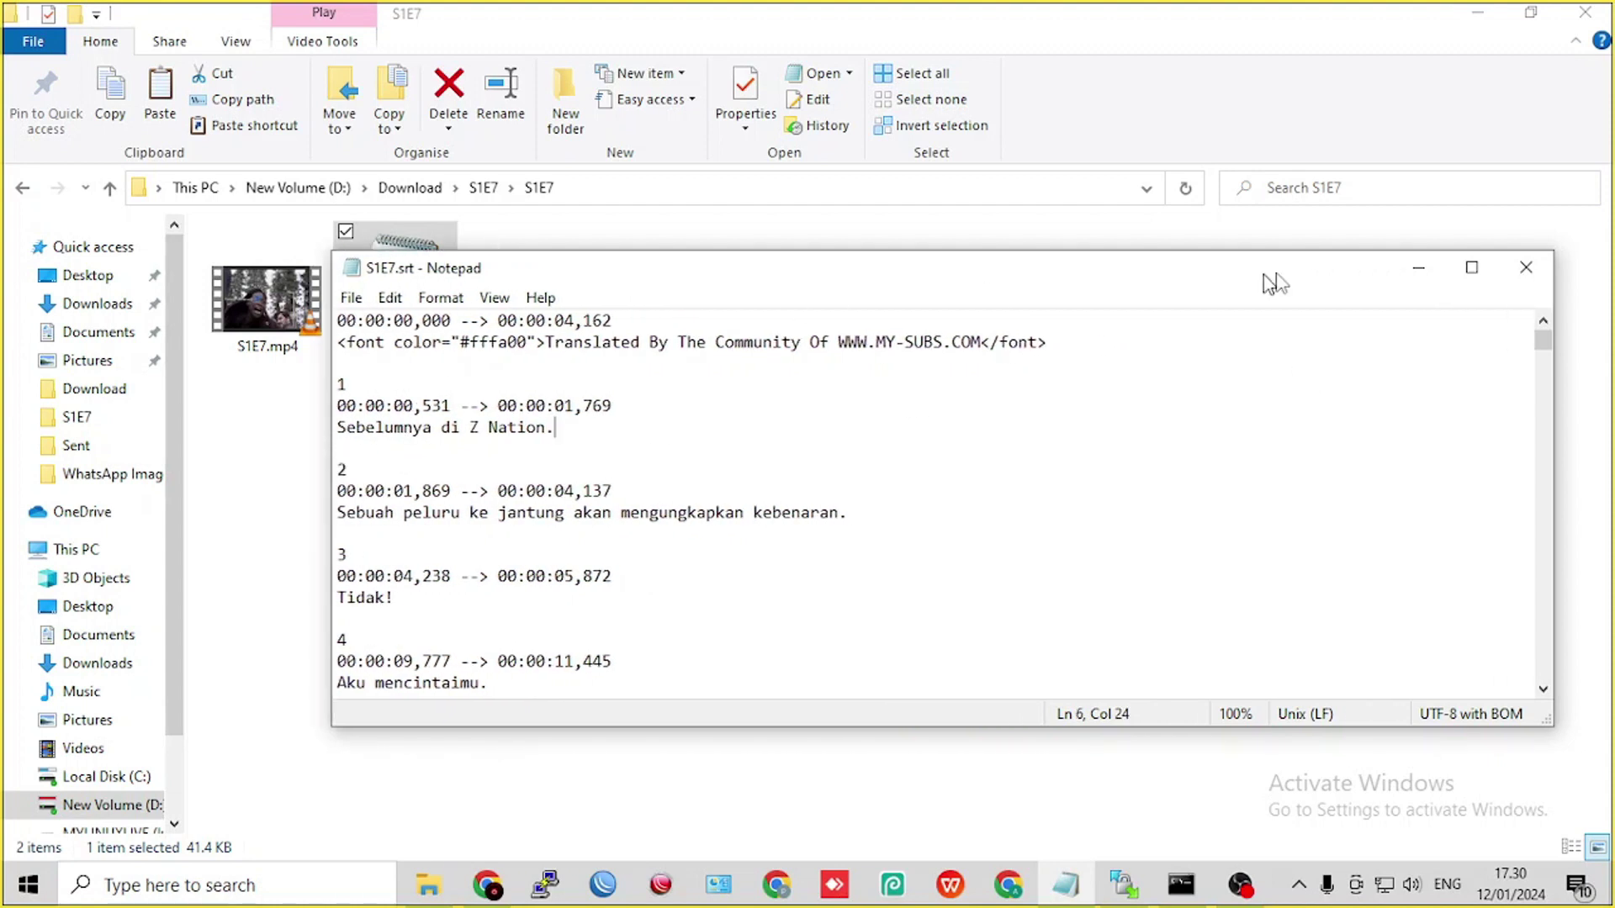
{"action": "left_click", "coordinate": [1425, 270]}
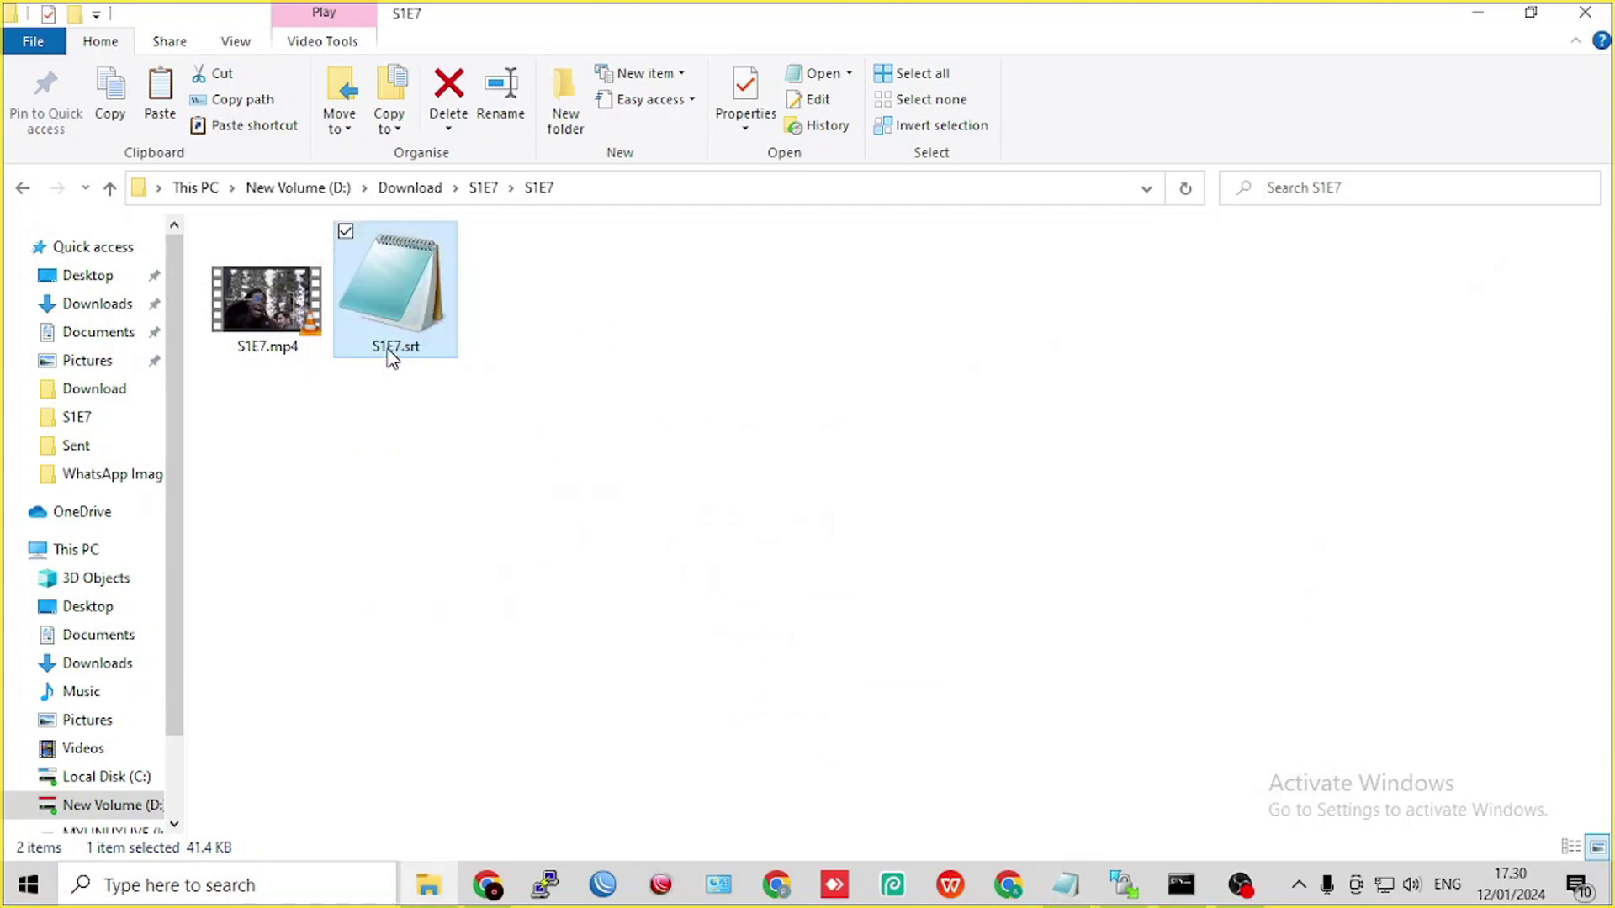
- Play S1E7.mp4 in VLC, dismissing the privacy notice, and pause at 00:02 to view the yellow credit subtitle
{"action": "double_click", "coordinate": [274, 330]}
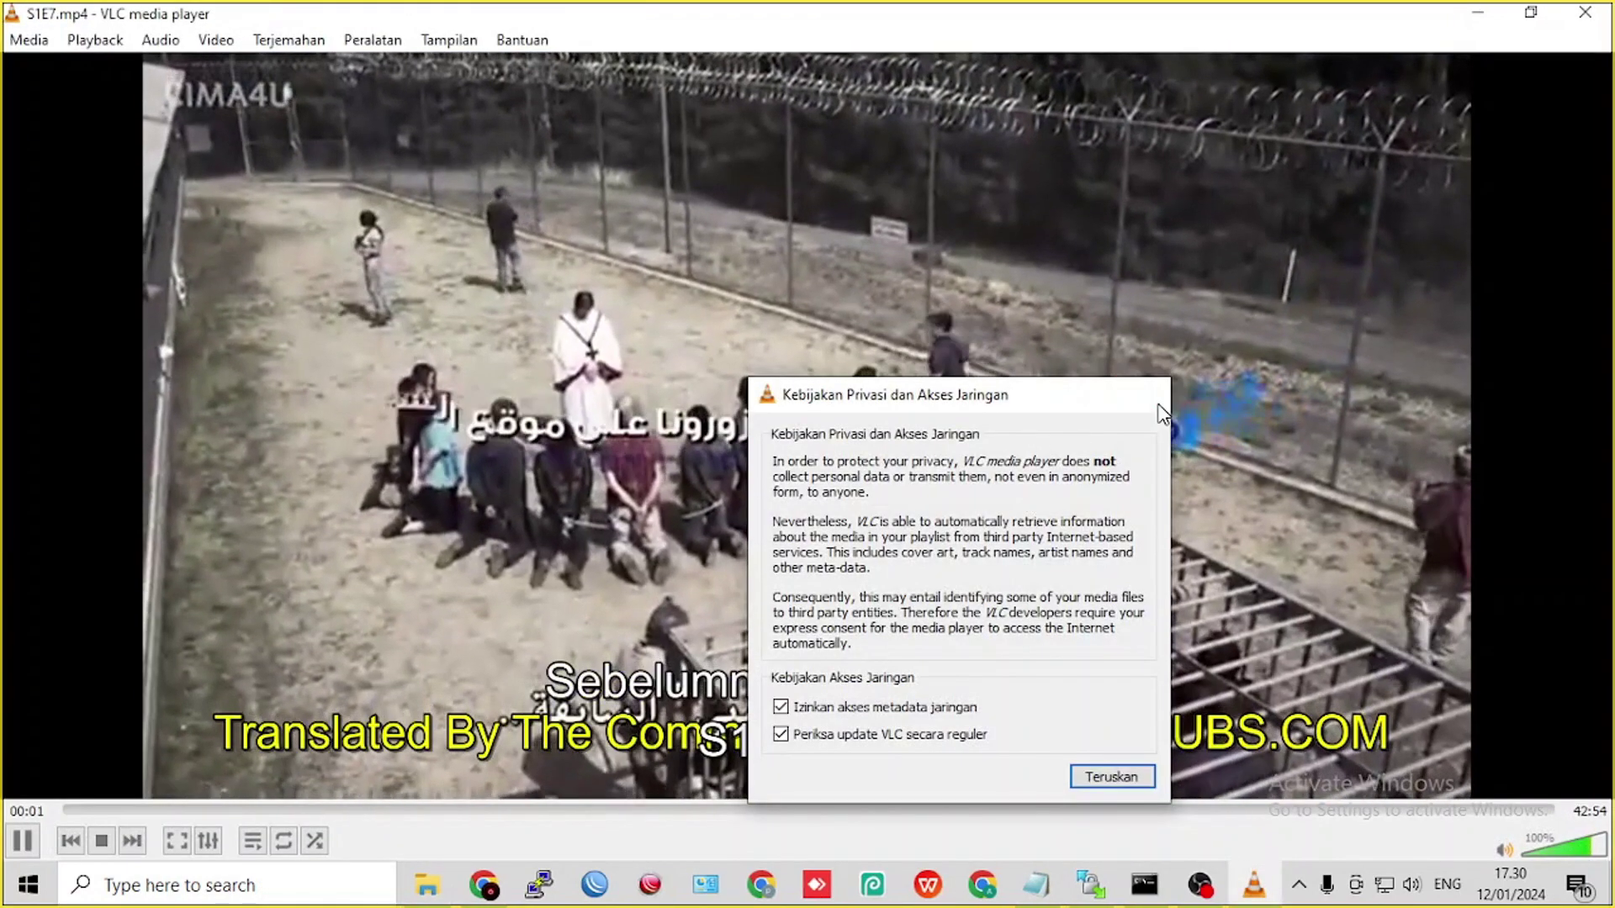
{"action": "left_click", "coordinate": [1163, 410]}
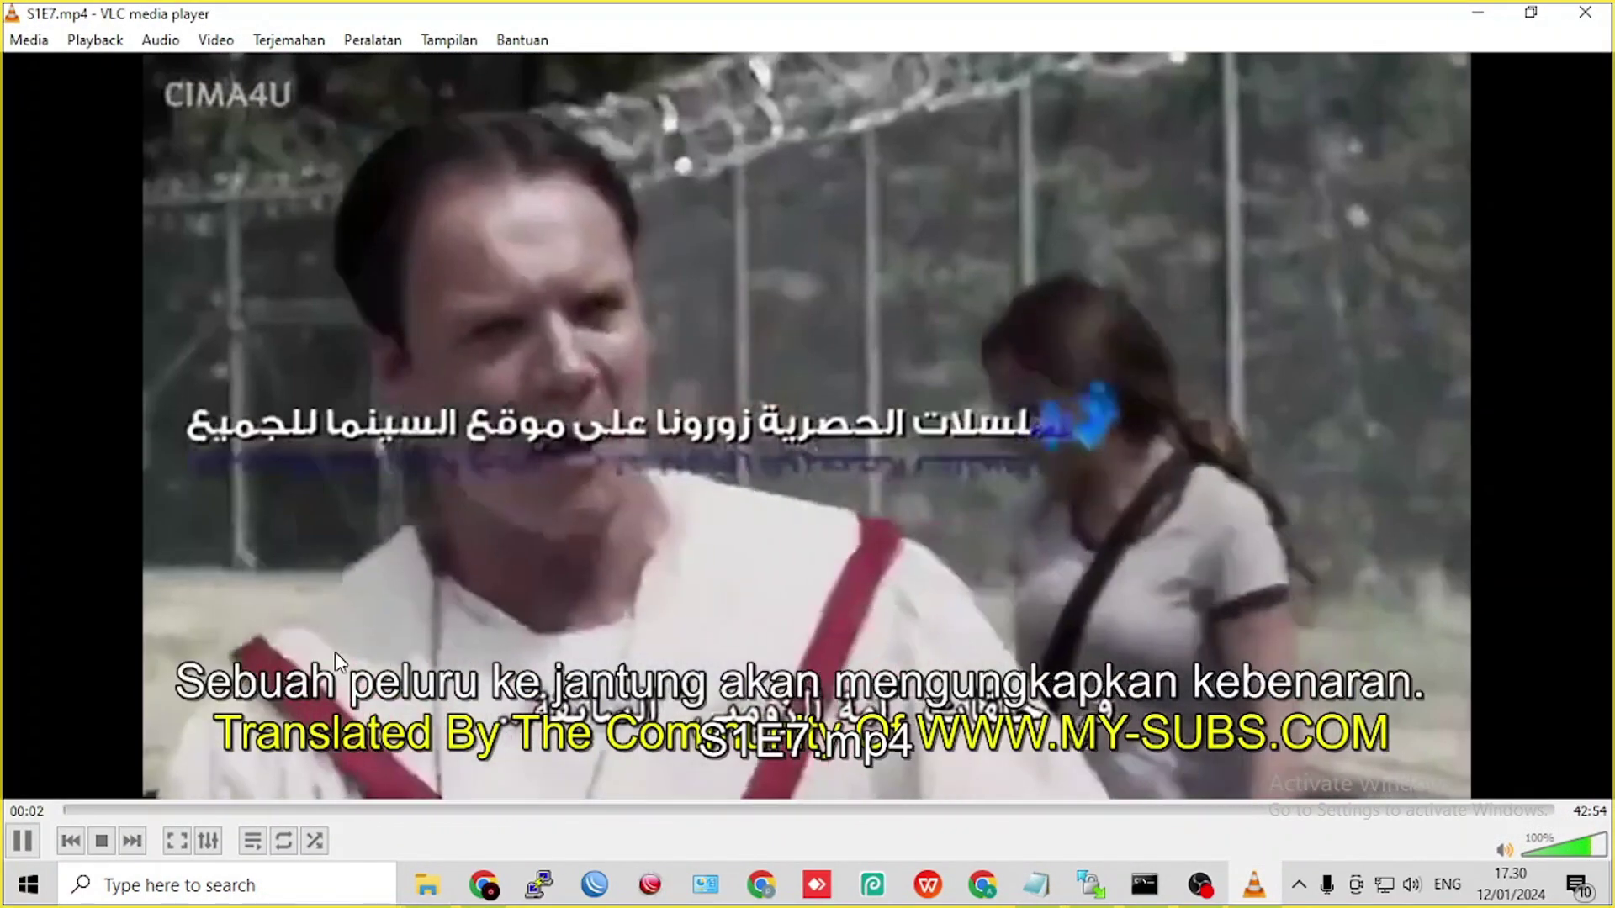
{"action": "left_click", "coordinate": [300, 311]}
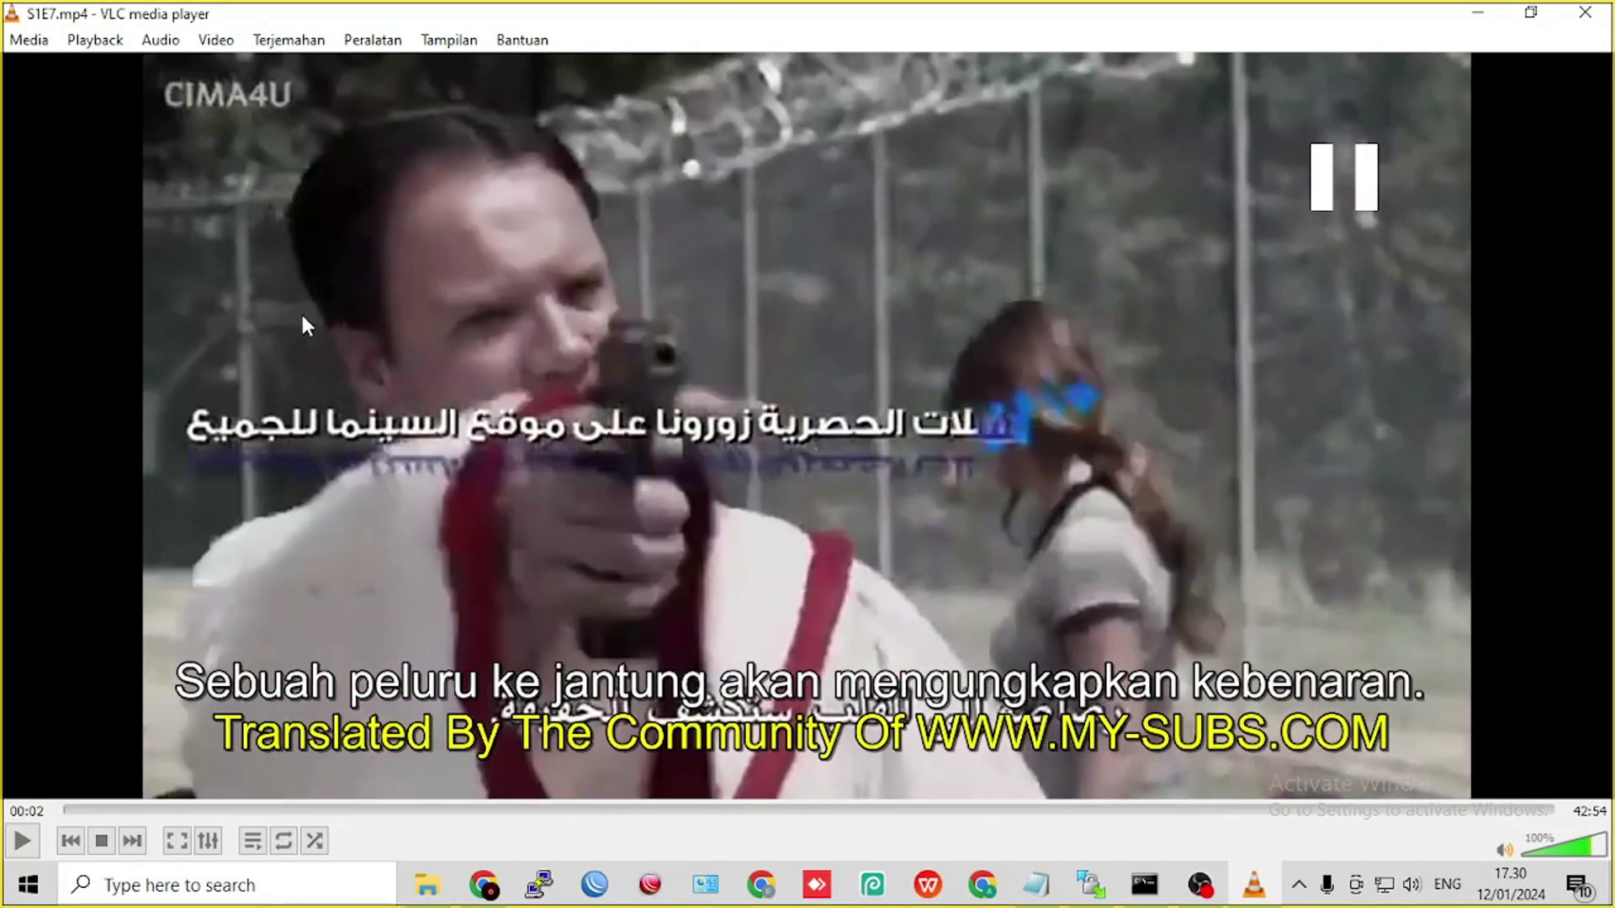
- View the default text colour choices in VLC's subtitle preferences, dismiss the colour picker without changing anything and minimize the player
{"action": "left_click", "coordinate": [266, 38]}
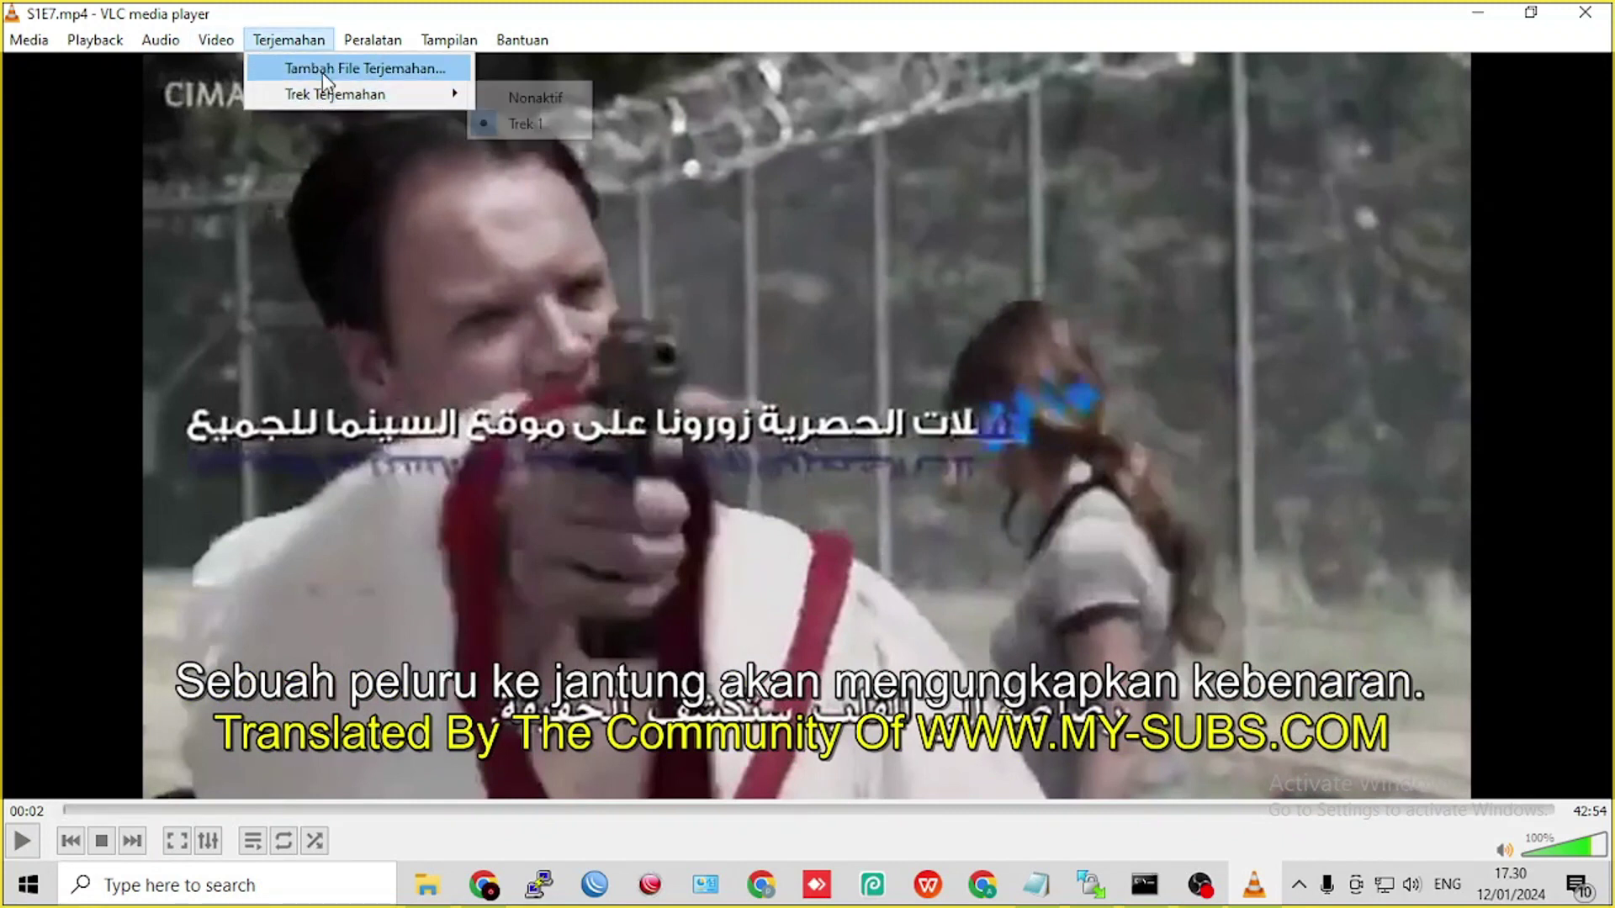
{"action": "mouse_move", "coordinate": [364, 48]}
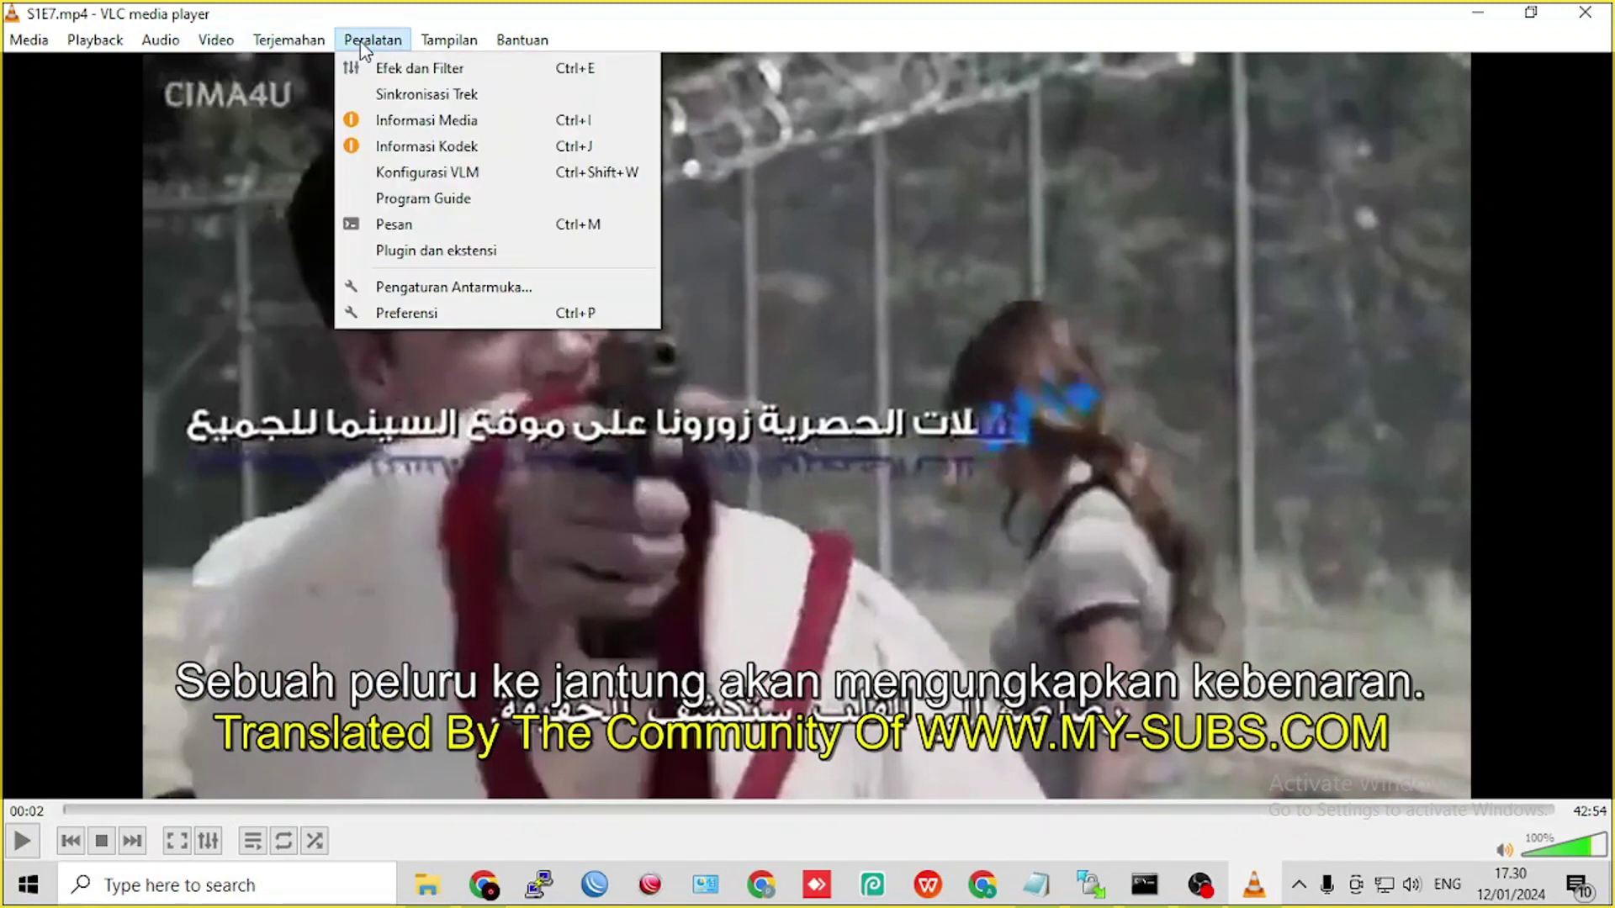
{"action": "left_click", "coordinate": [412, 315]}
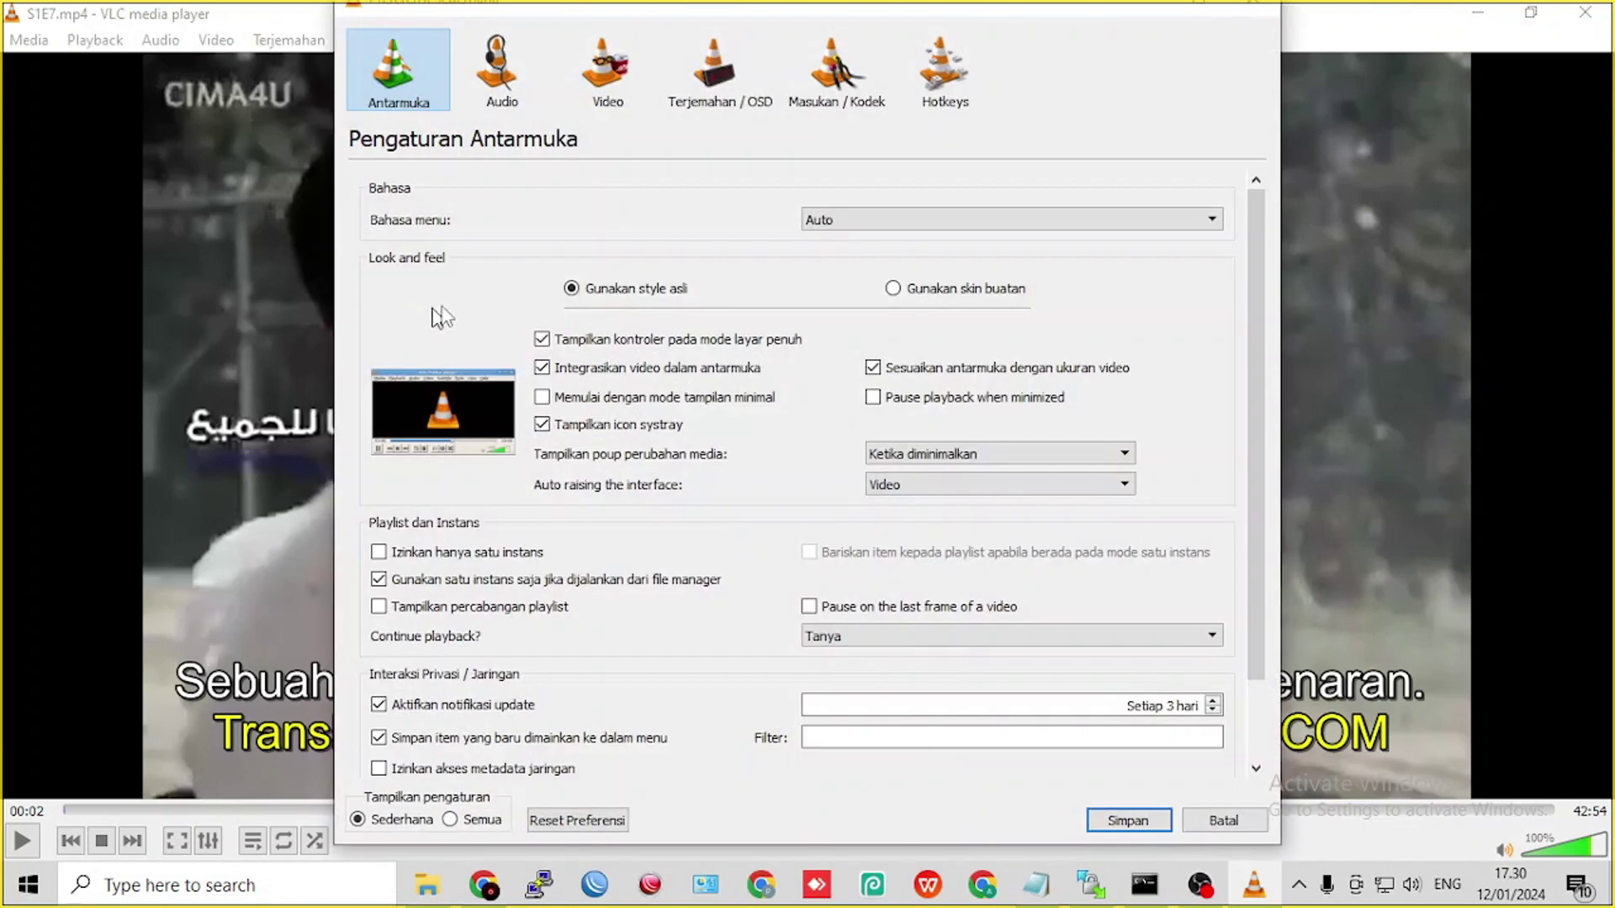
{"action": "left_click", "coordinate": [714, 111]}
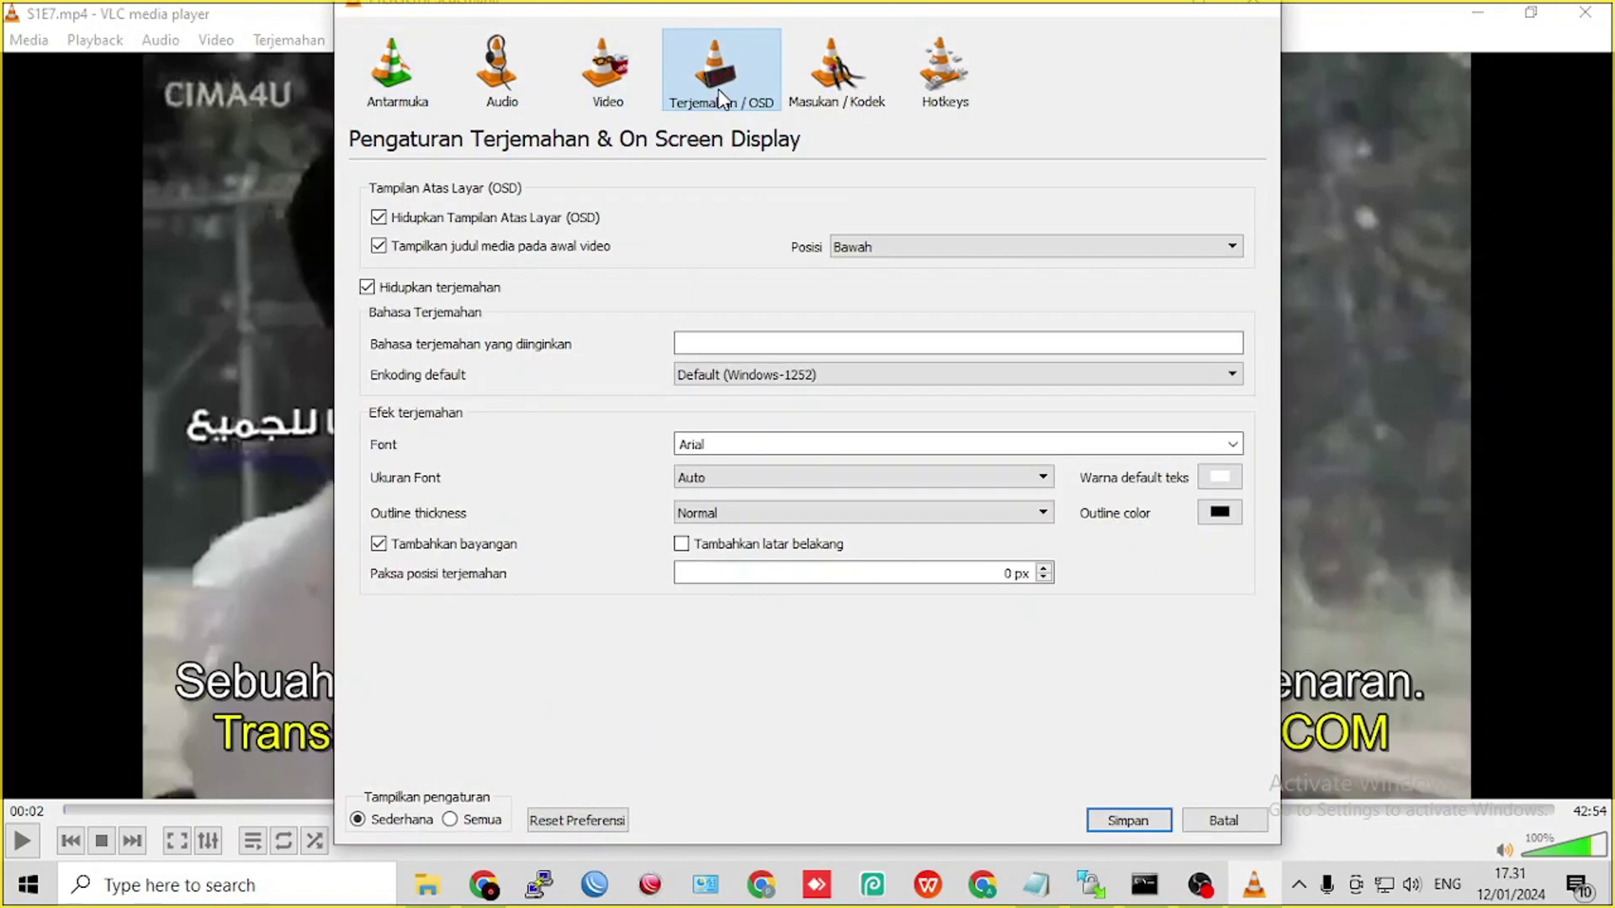
{"action": "left_click", "coordinate": [1219, 478]}
{"action": "left_click", "coordinate": [1234, 483]}
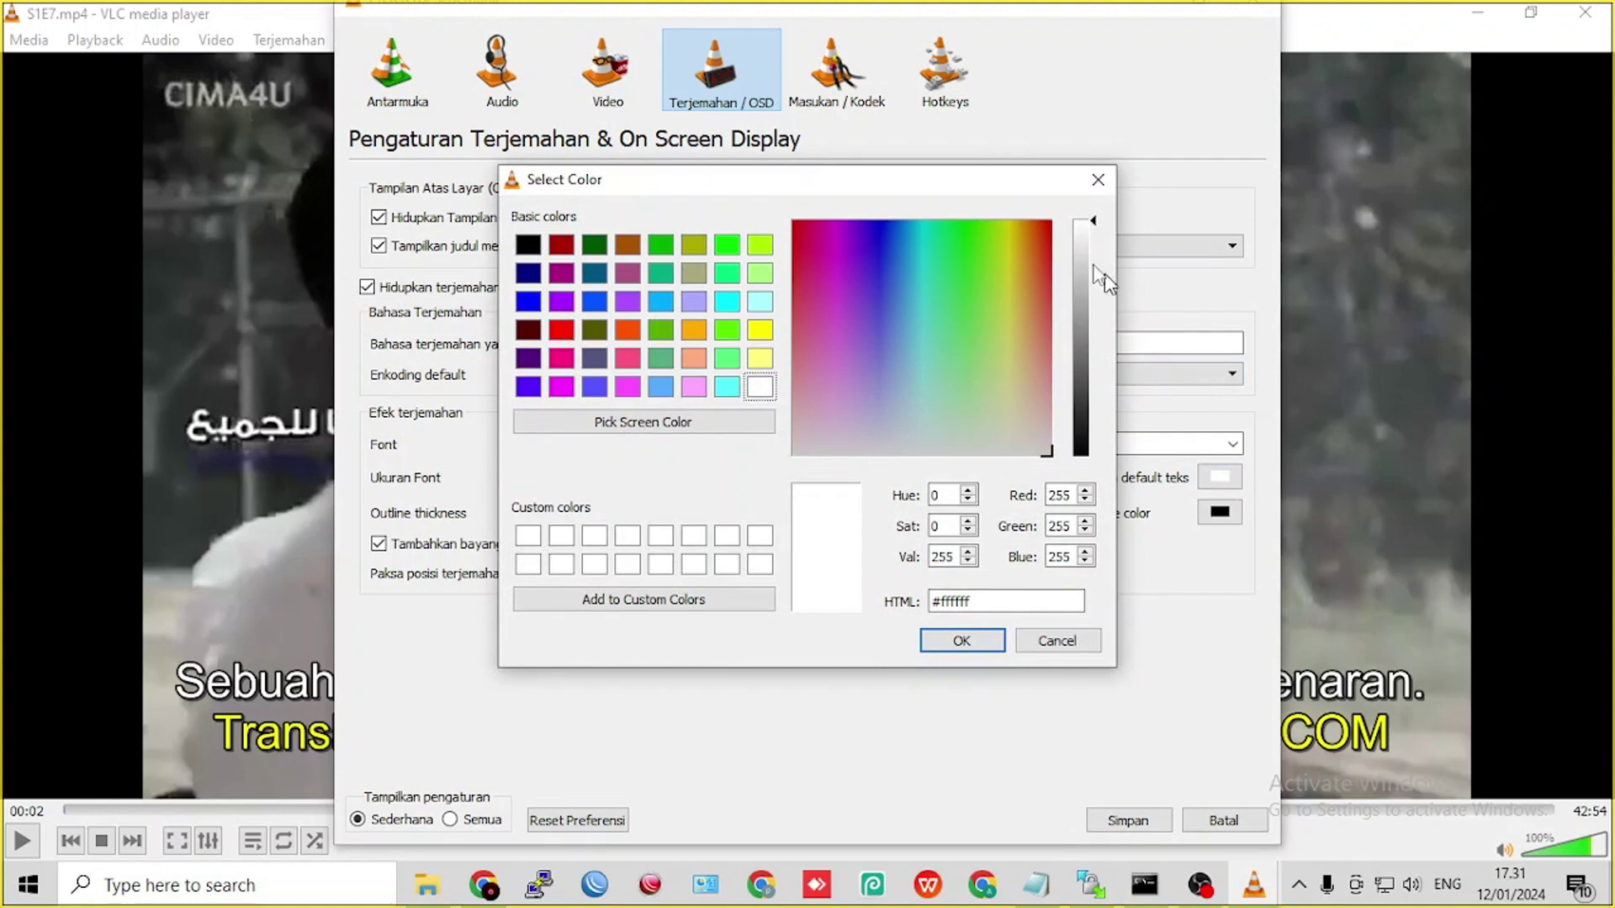
{"action": "left_click", "coordinate": [1098, 180]}
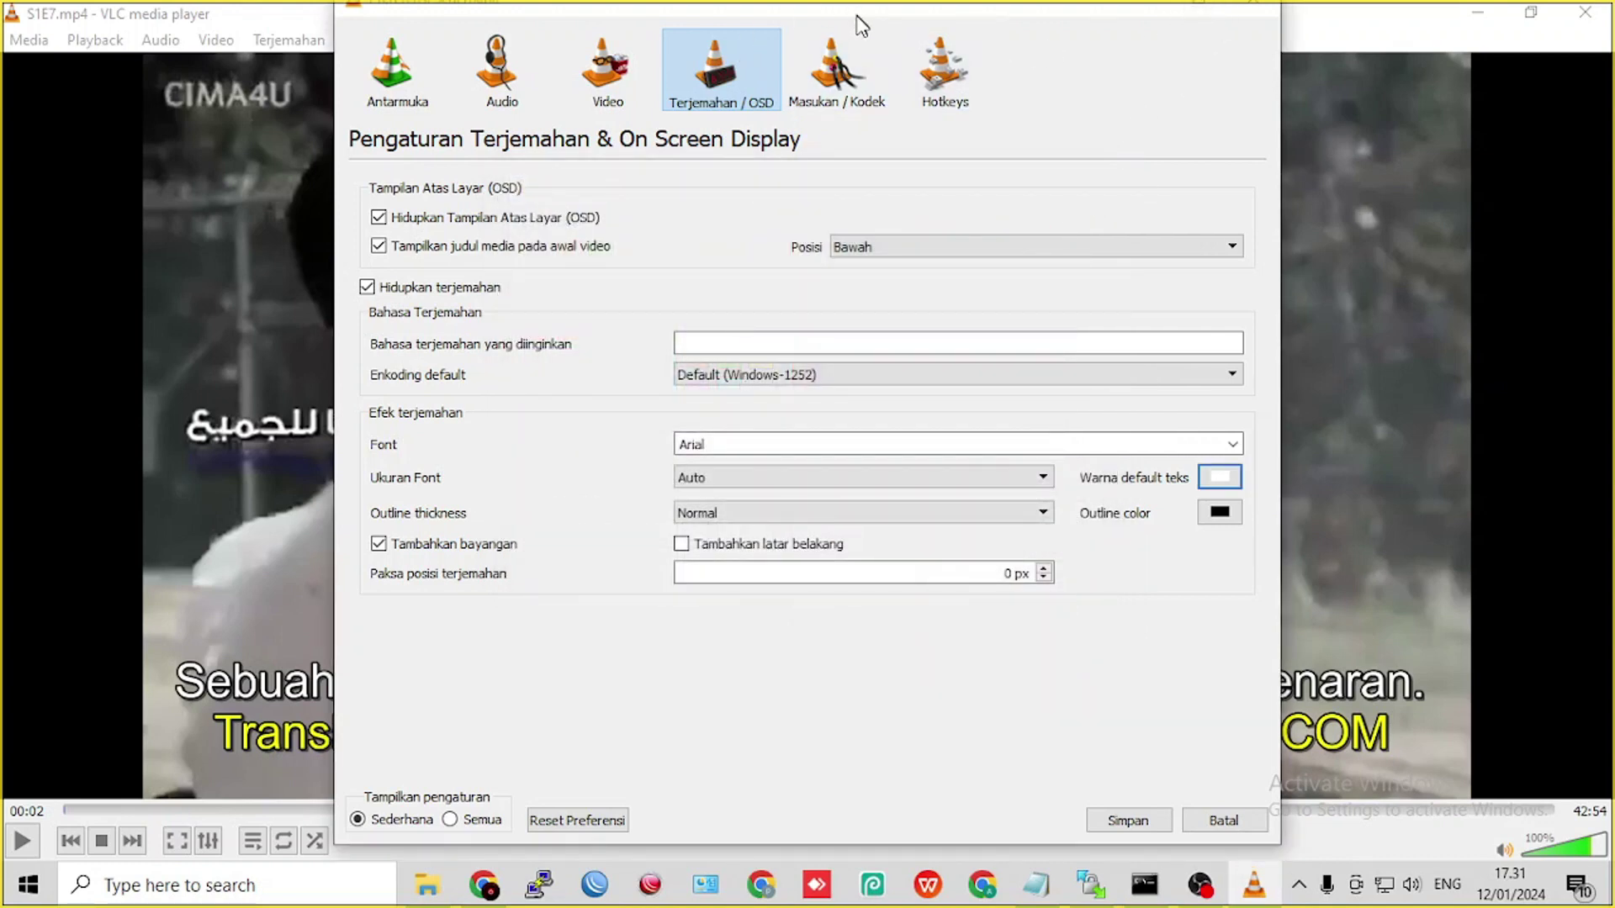
{"action": "left_click", "coordinate": [1477, 14]}
- Go to the SubtitleWorkshop_6.0b_131121_portable folder in Download and run SubtitleWorkshop.exe as administrator
{"action": "left_click", "coordinate": [1049, 371]}
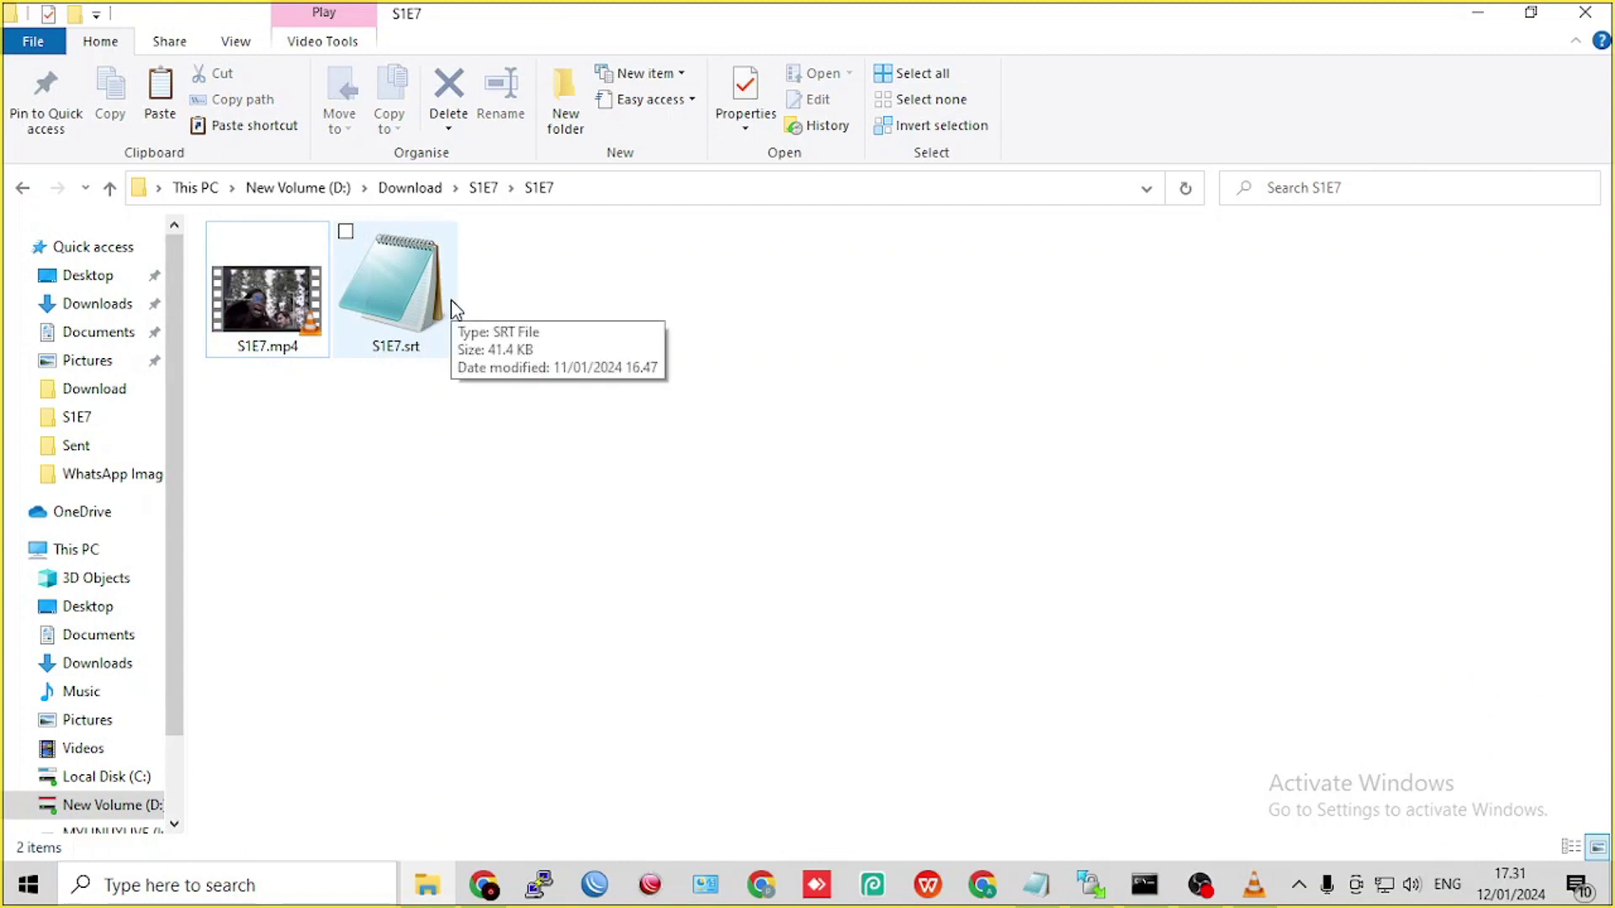
{"action": "left_click", "coordinate": [20, 189]}
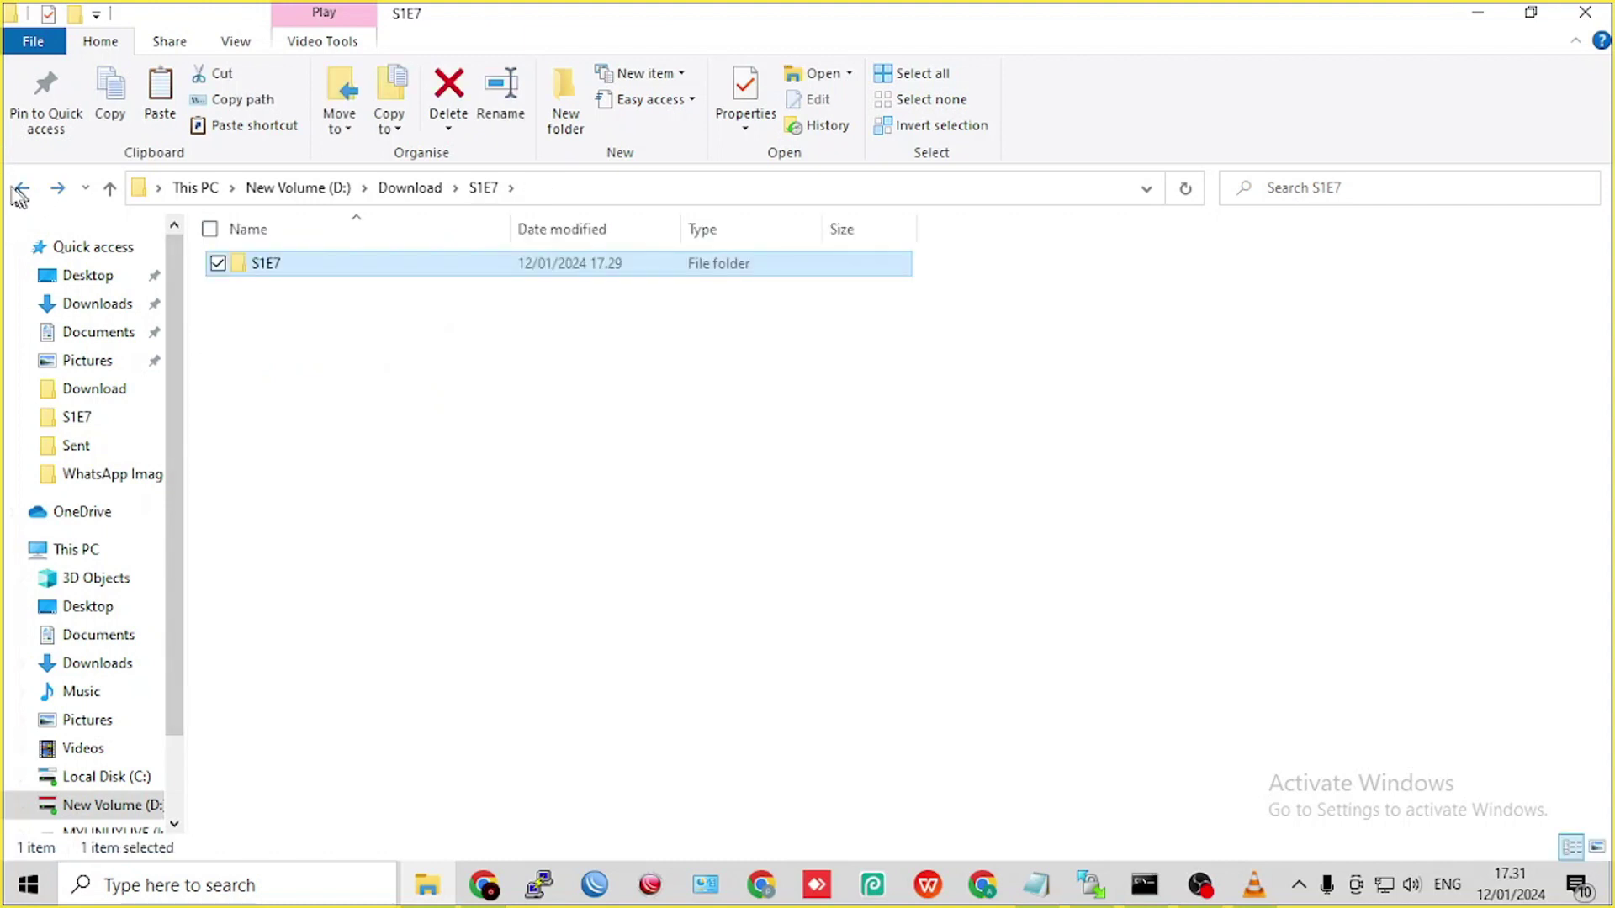
{"action": "left_click", "coordinate": [20, 189]}
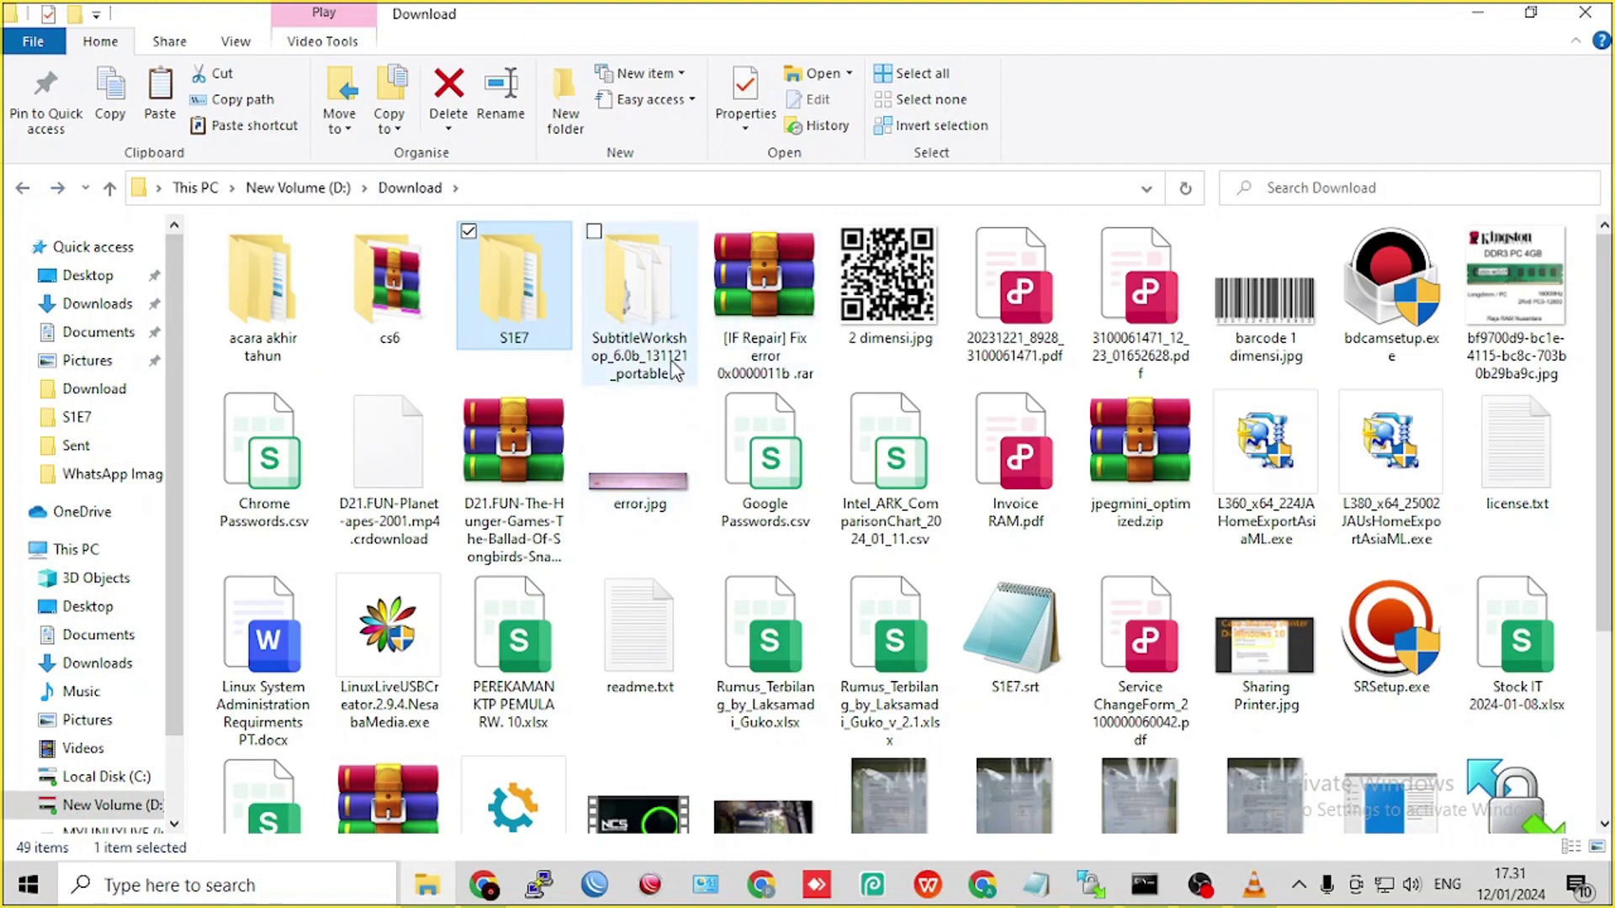
{"action": "double_click", "coordinate": [673, 368]}
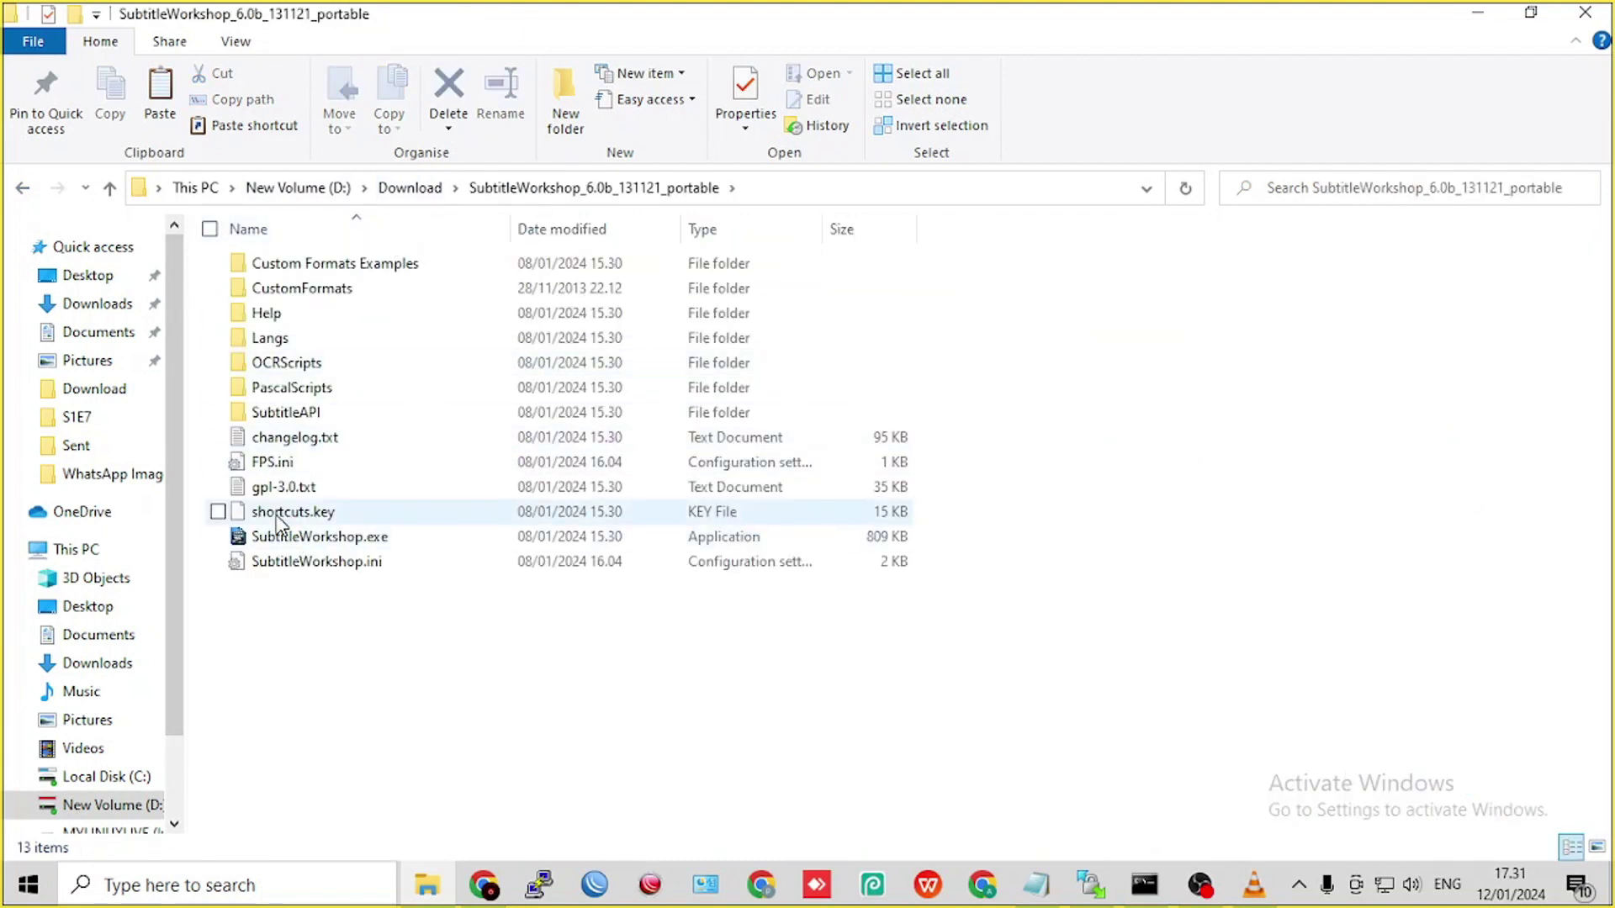
{"action": "left_click", "coordinate": [329, 543]}
{"action": "left_click", "coordinate": [346, 604]}
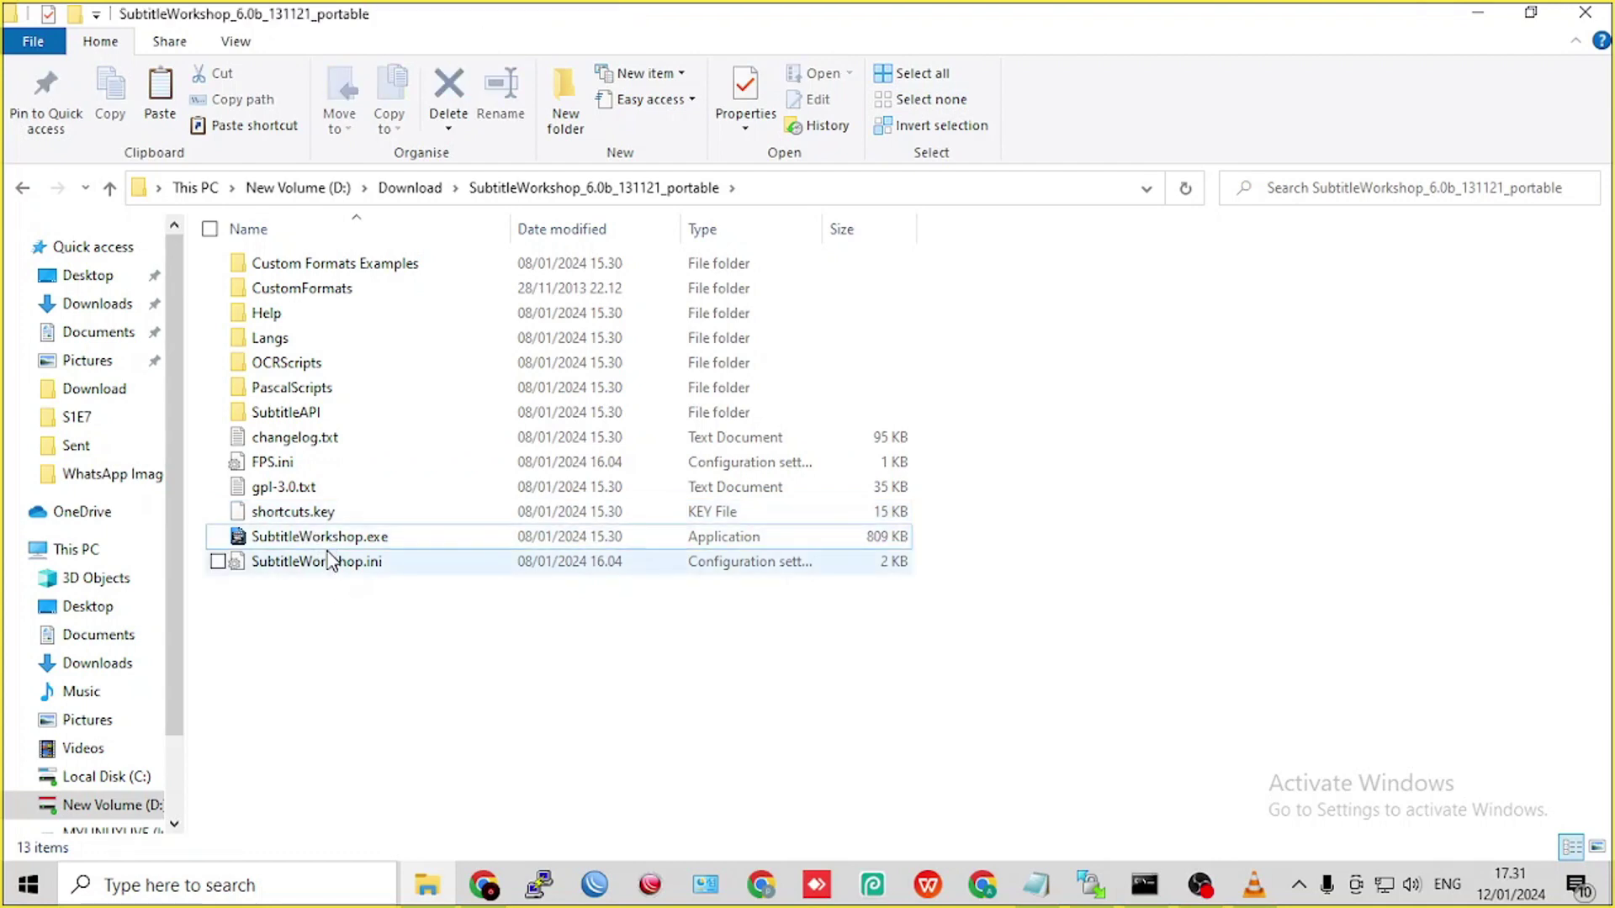
{"action": "left_click", "coordinate": [328, 539]}
{"action": "right_click", "coordinate": [328, 539]}
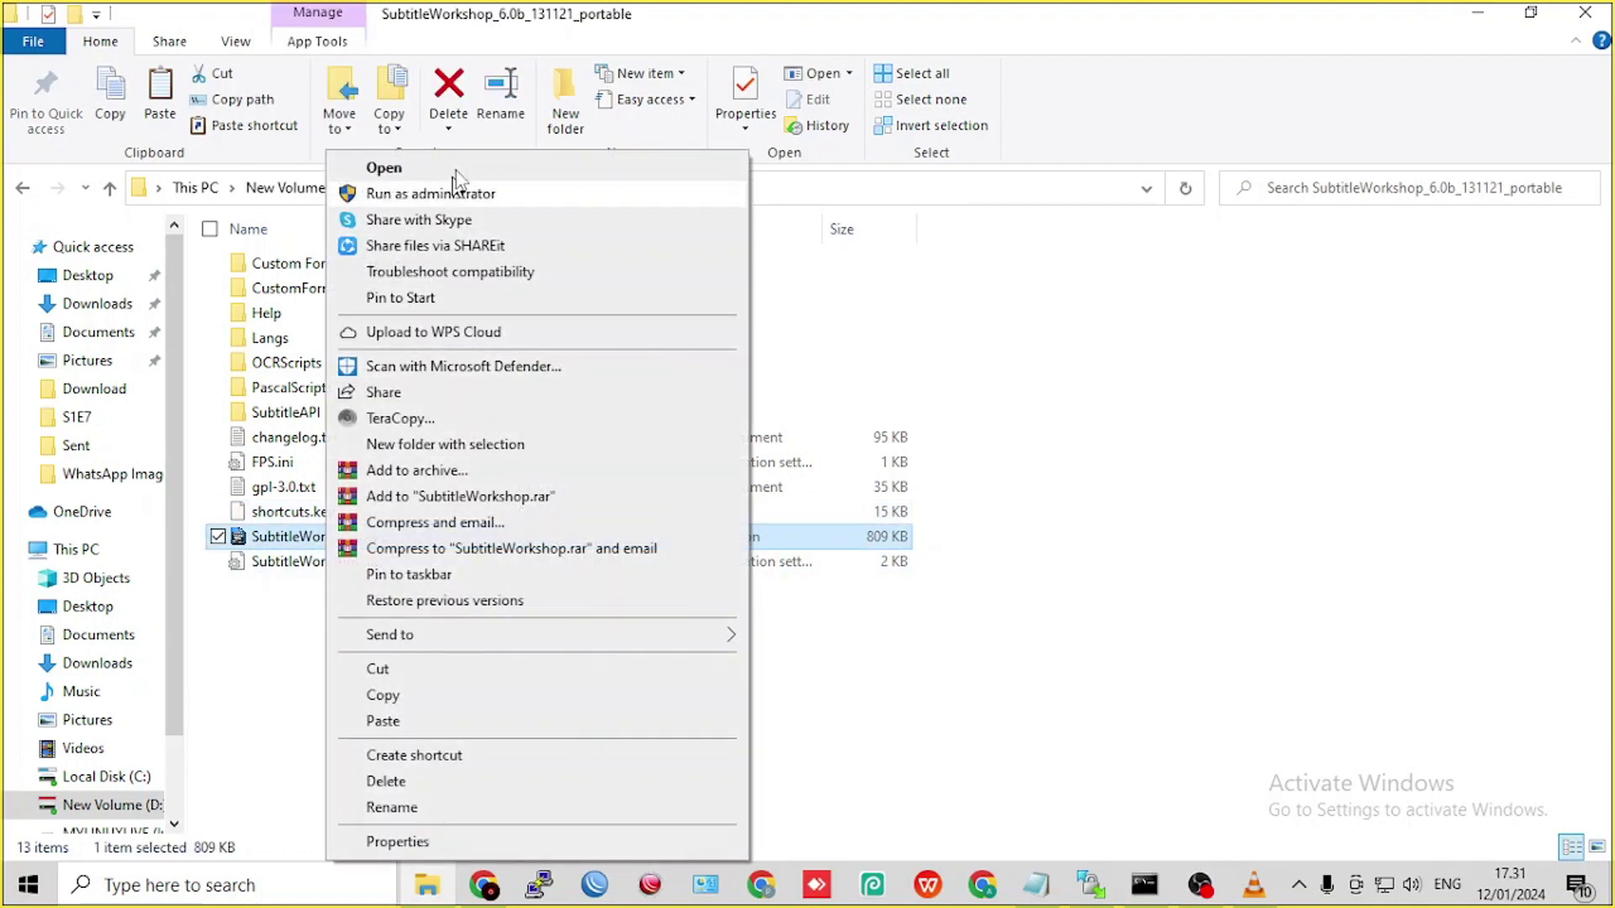
{"action": "left_click", "coordinate": [458, 195]}
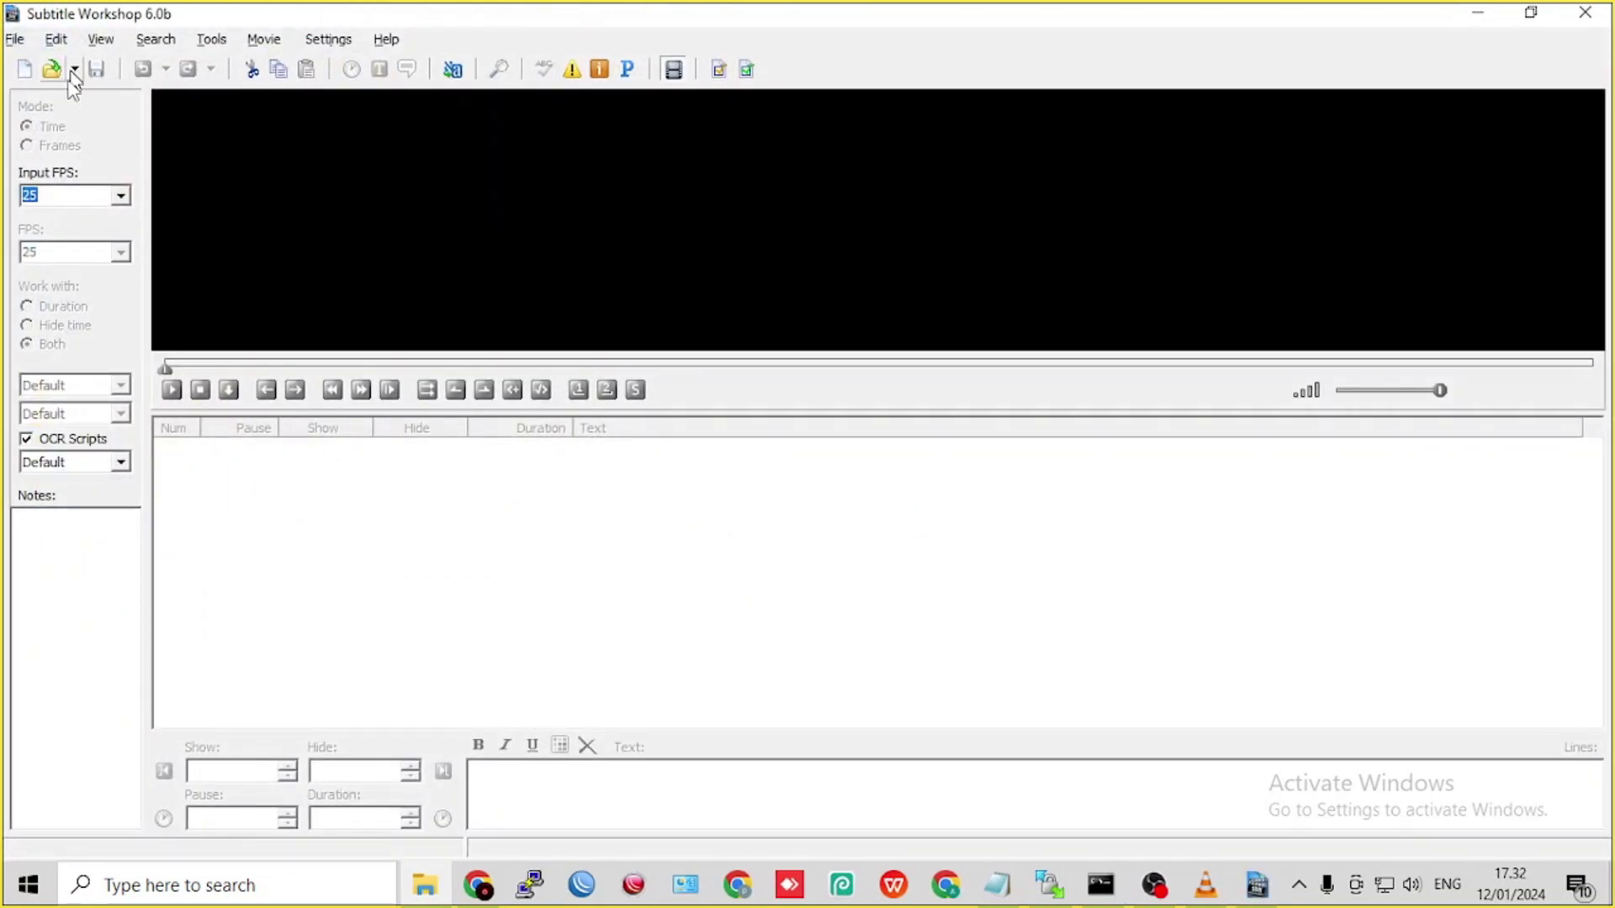
- Load the subtitle file S1E7.srt from the Download\S1E7 folder on drive D into Subtitle Workshop
{"action": "left_click", "coordinate": [15, 40]}
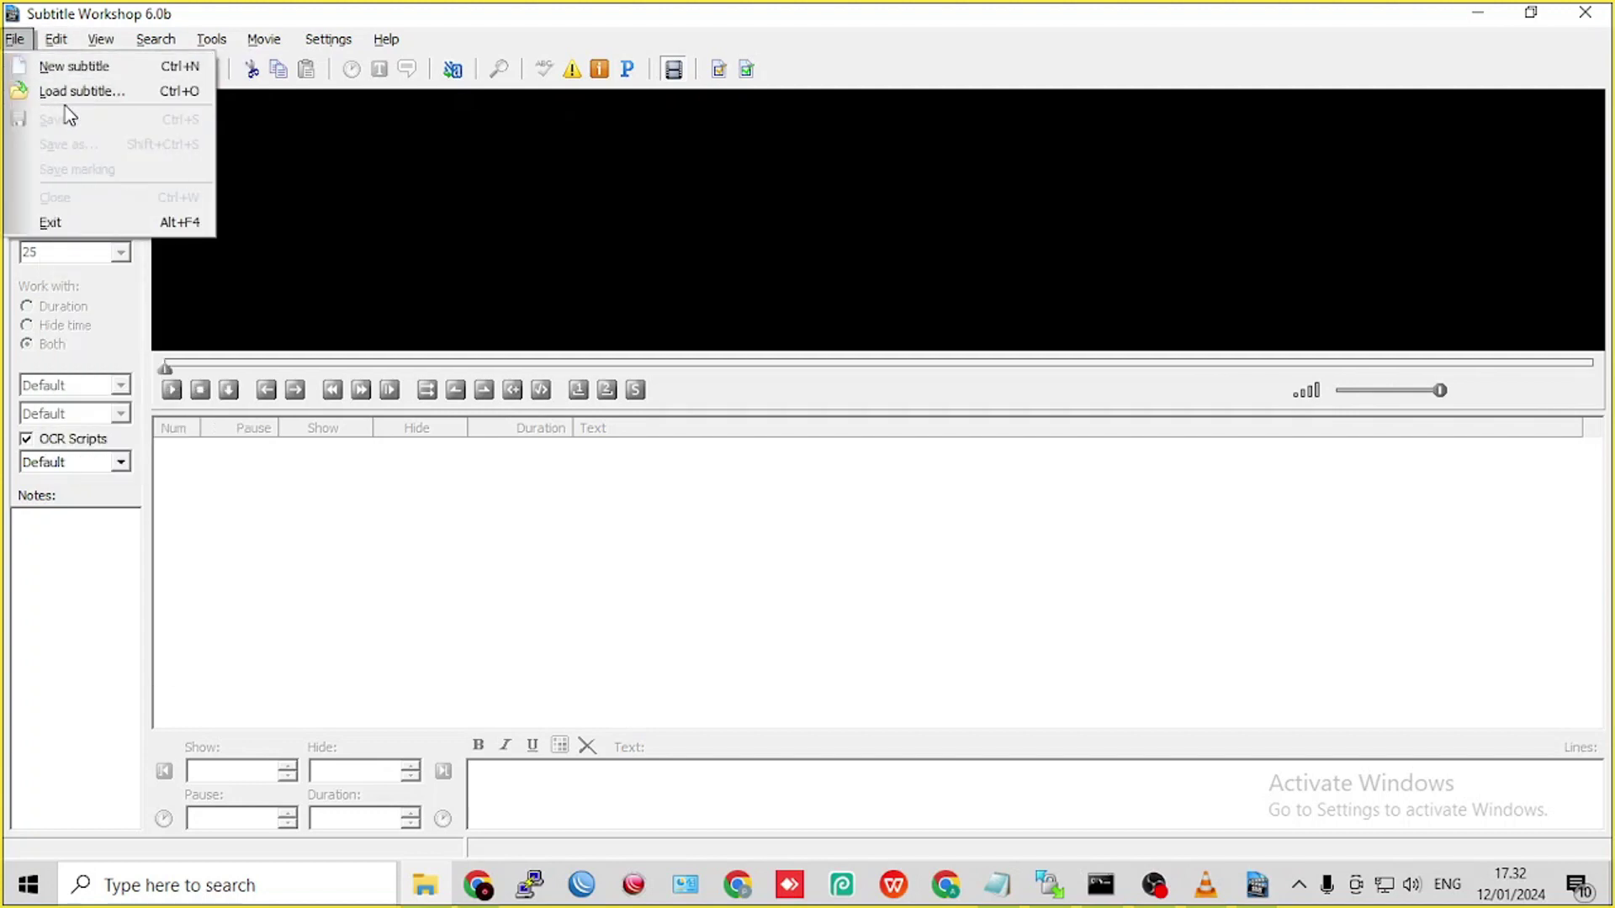
{"action": "left_click", "coordinate": [85, 93]}
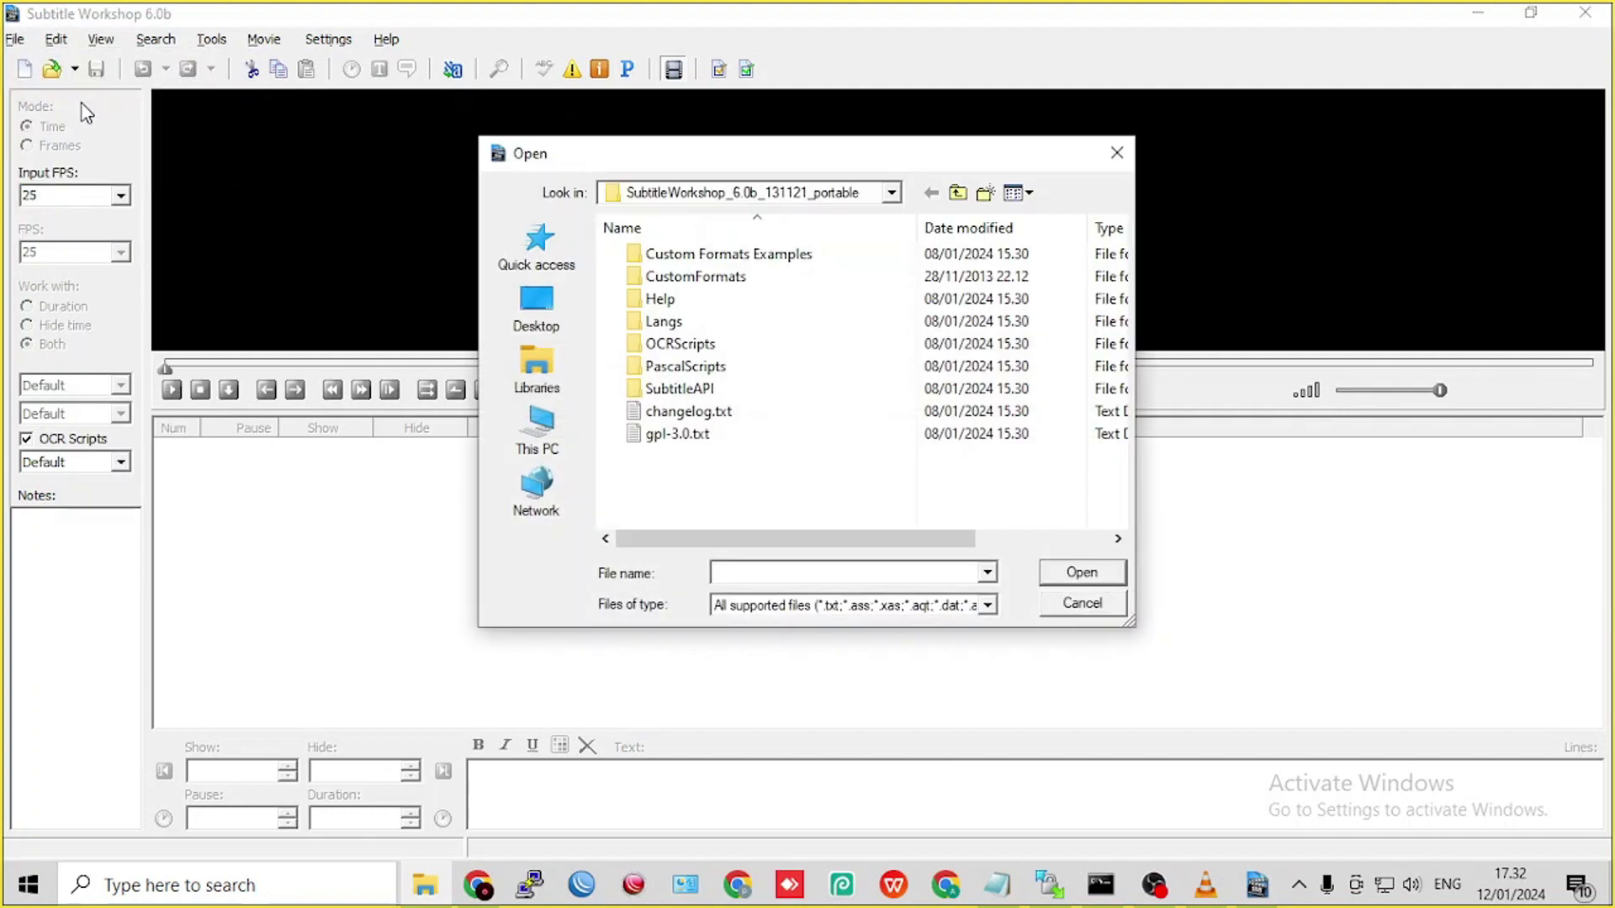
{"action": "left_click", "coordinate": [562, 421]}
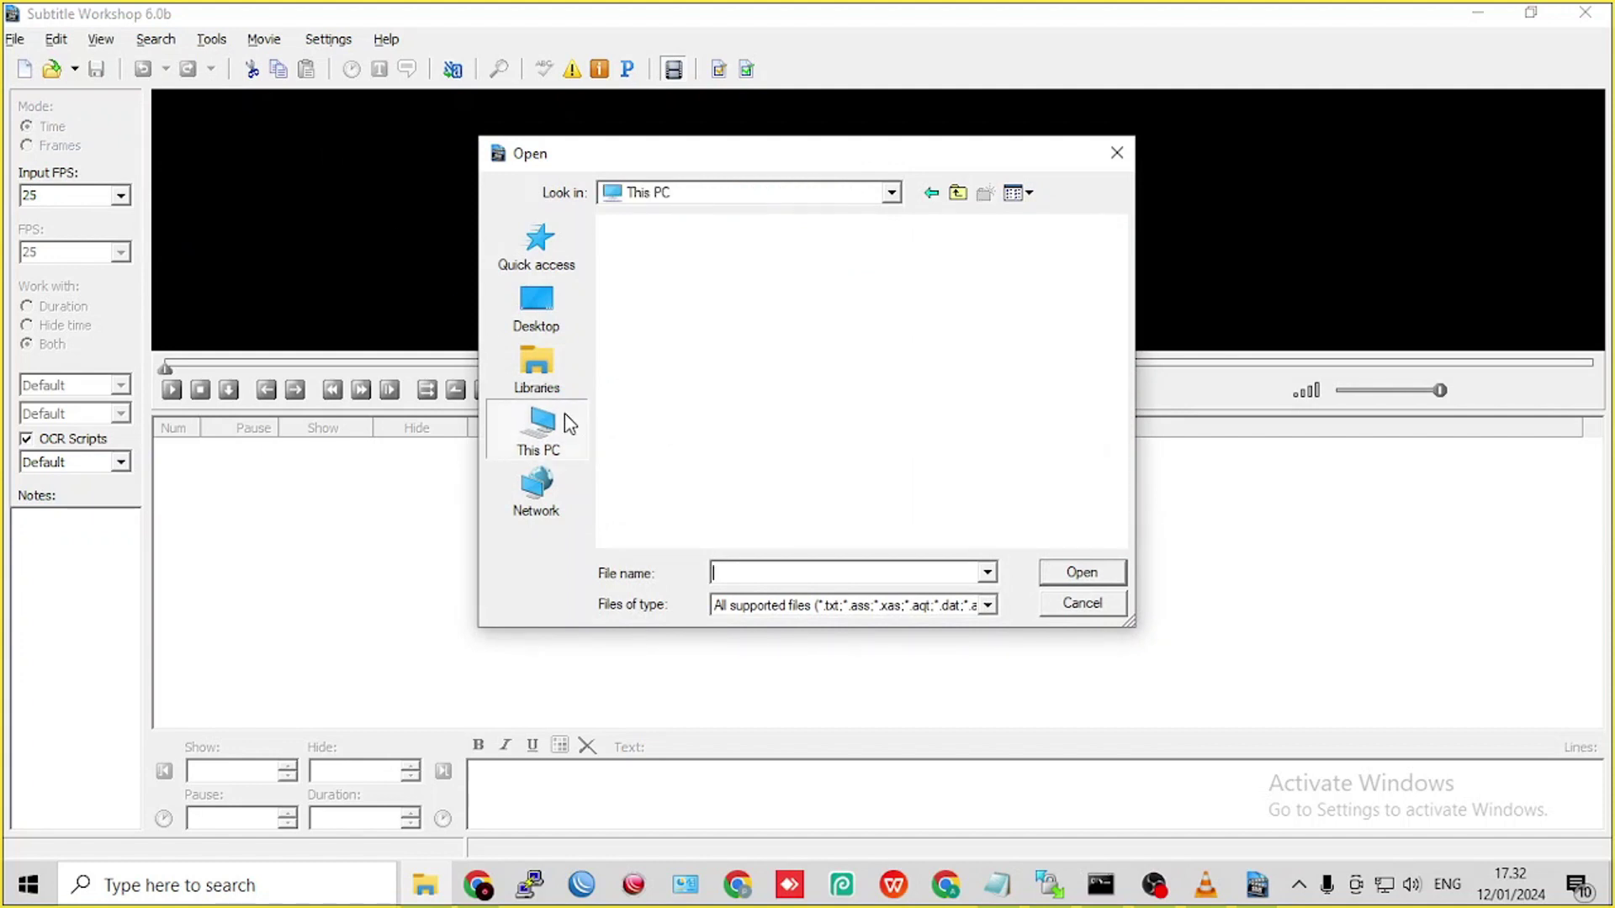
{"action": "scroll", "coordinate": [673, 437], "scroll_direction": "down", "scroll_amount": 3}
{"action": "scroll", "coordinate": [720, 432], "scroll_direction": "up", "scroll_amount": 3}
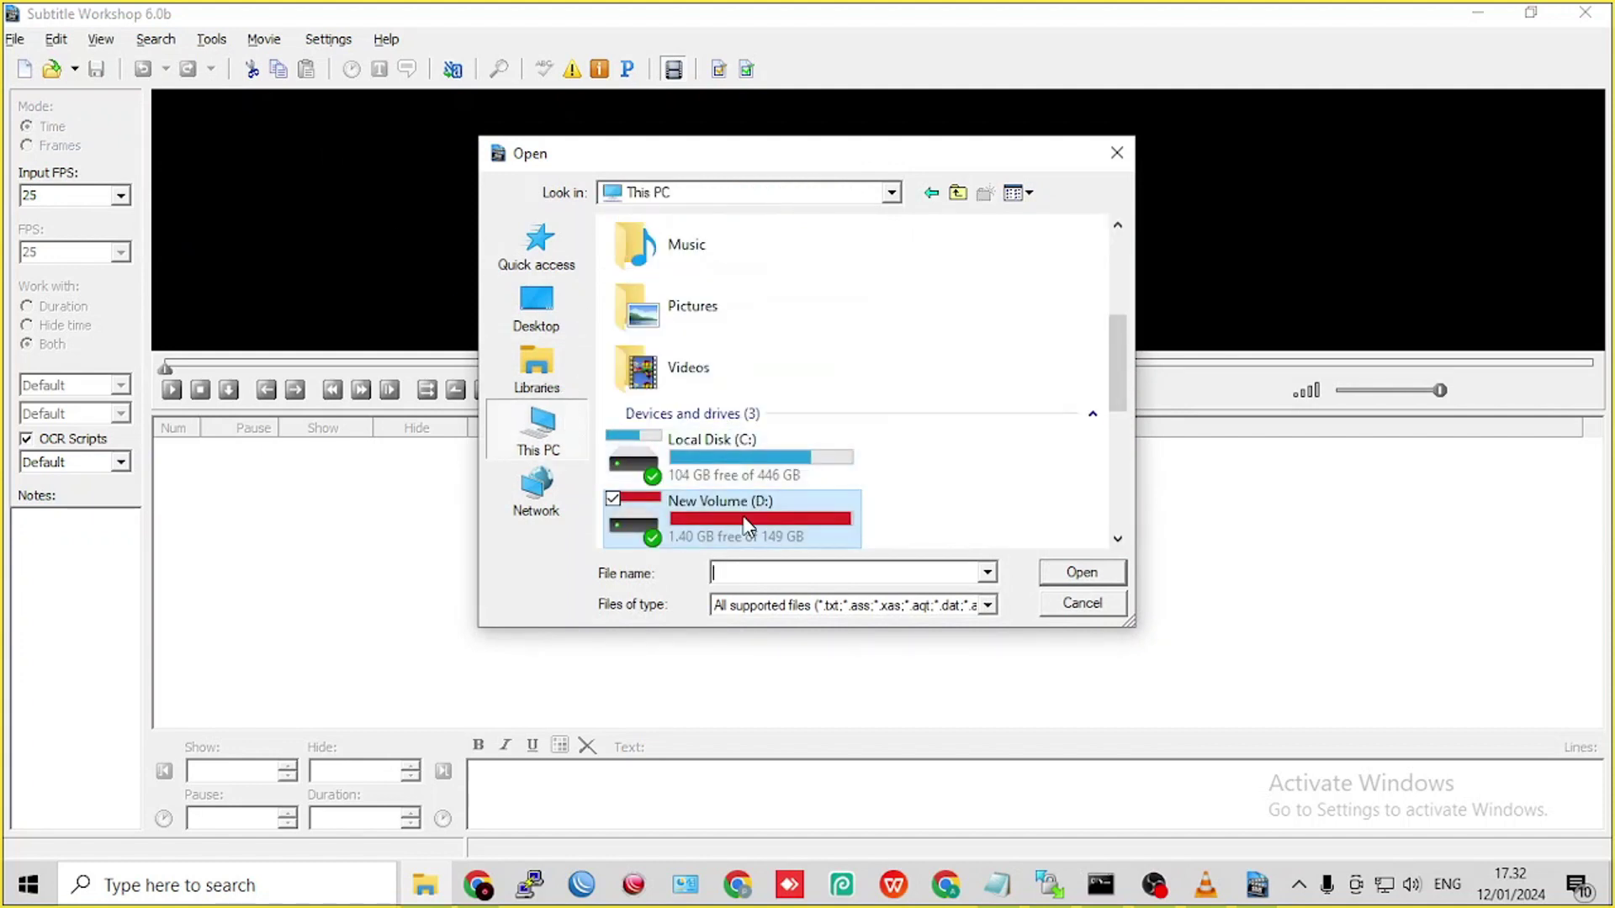
{"action": "double_click", "coordinate": [743, 517]}
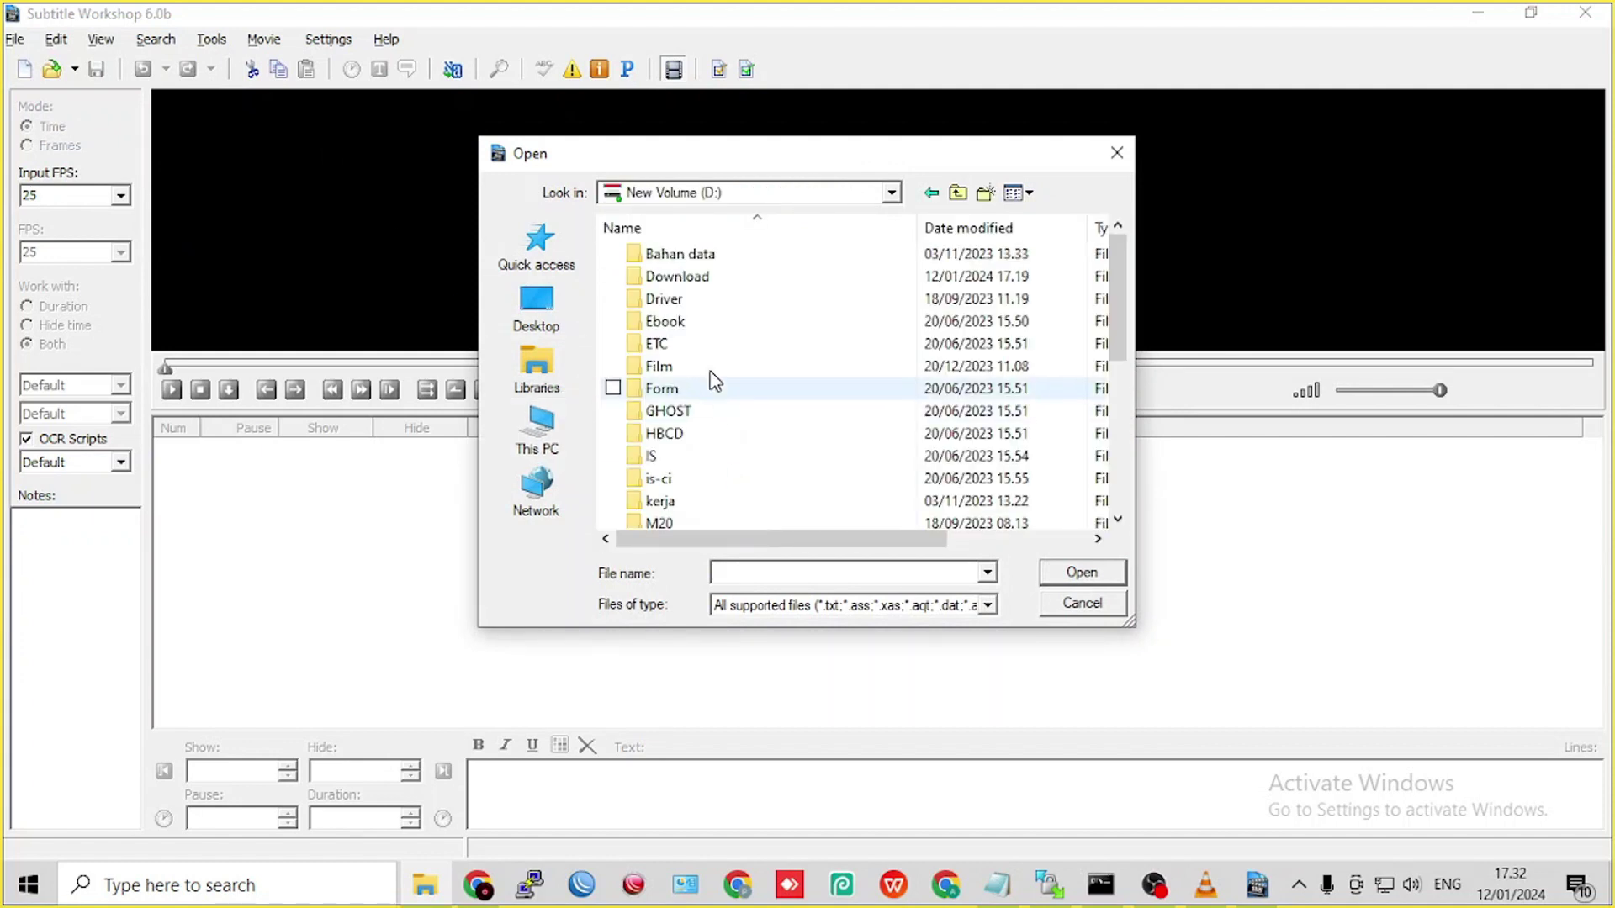
{"action": "double_click", "coordinate": [677, 276]}
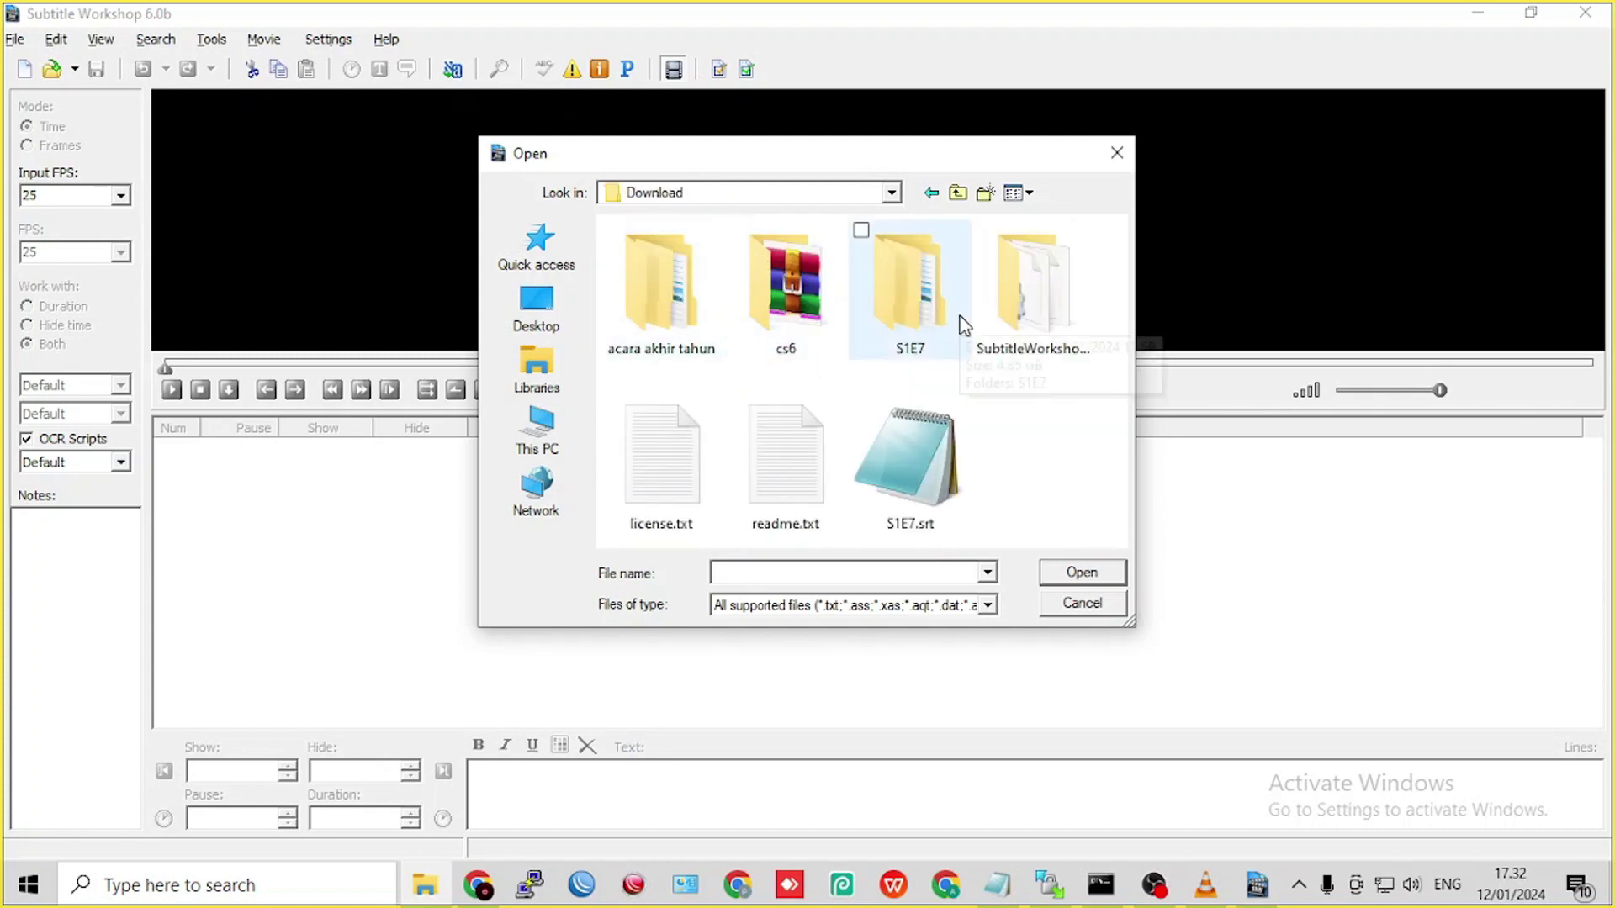
{"action": "double_click", "coordinate": [963, 324]}
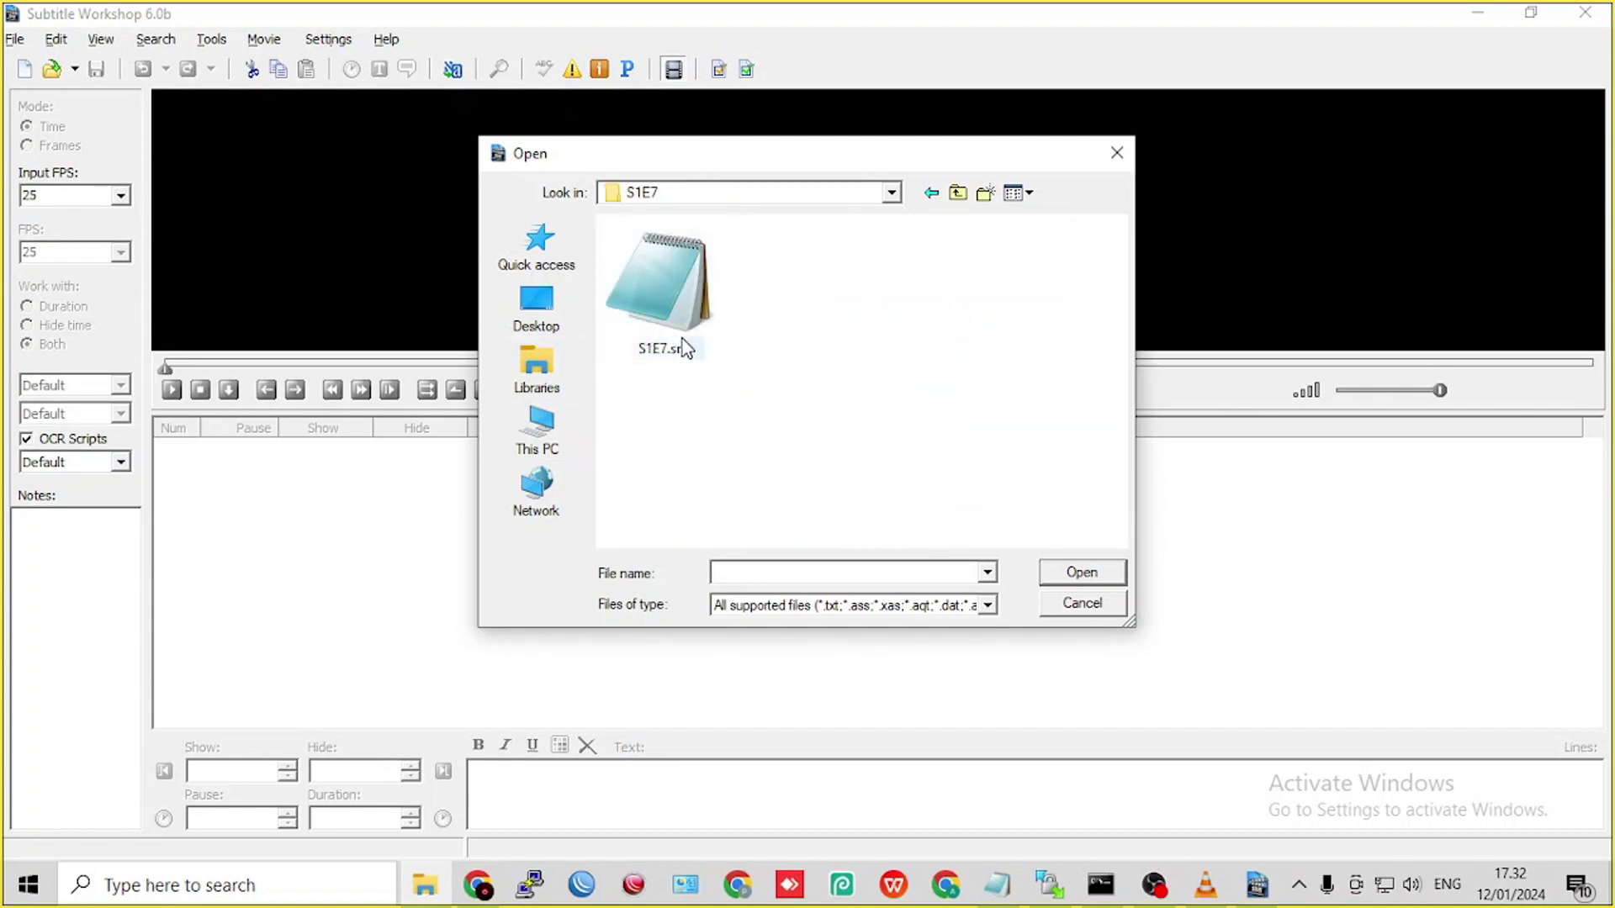
{"action": "left_click", "coordinate": [683, 347]}
{"action": "left_click", "coordinate": [1102, 572]}
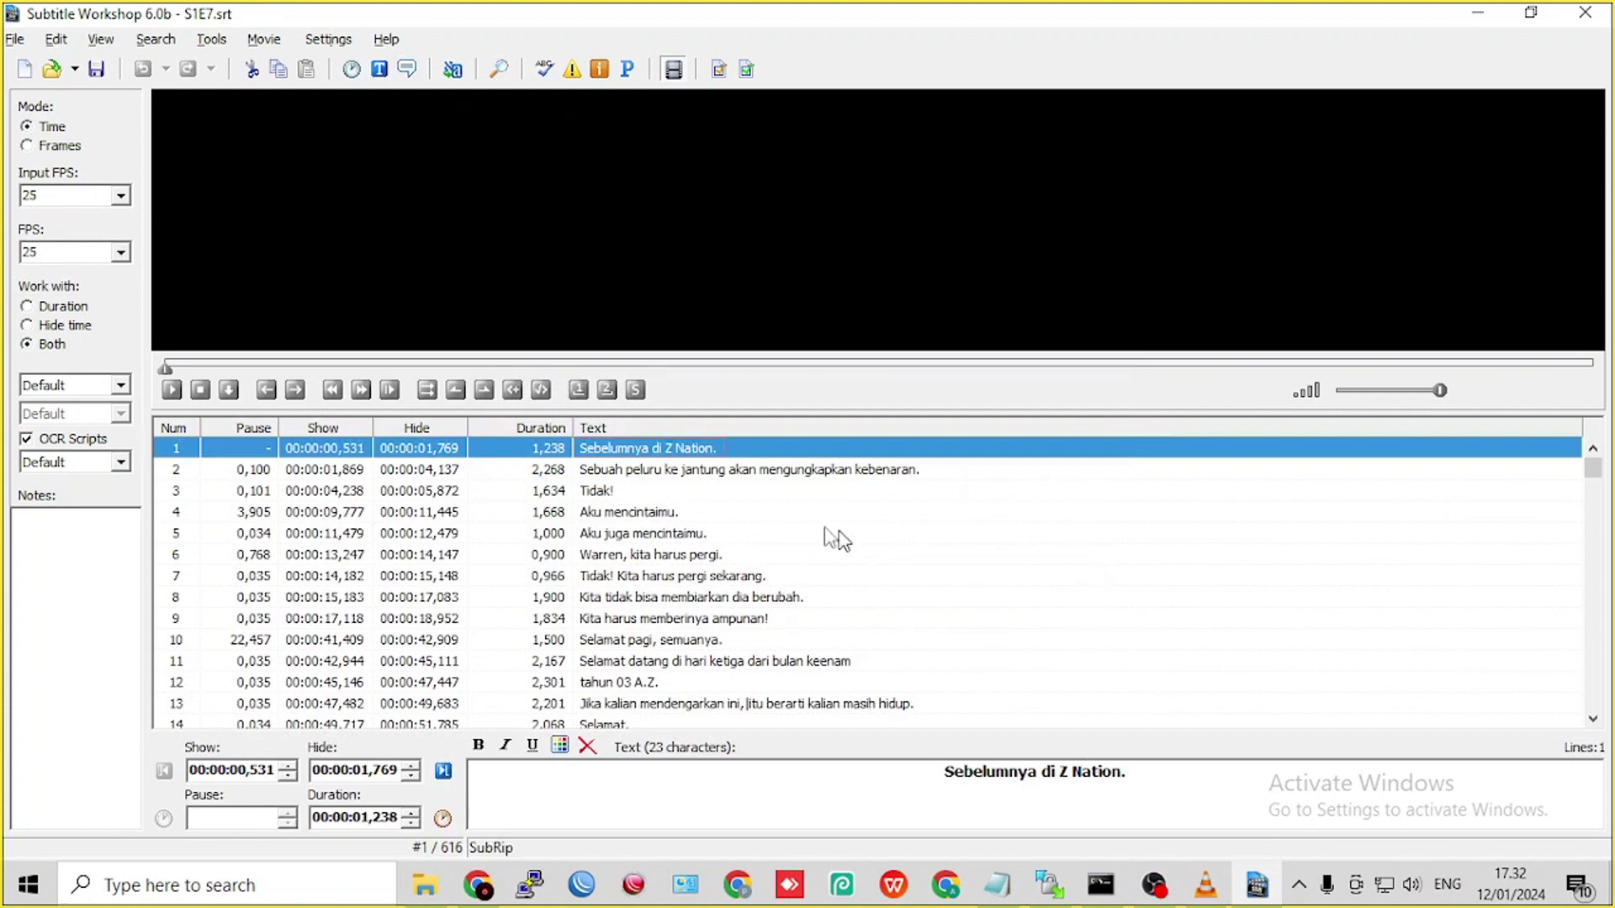
- Examine the text and timing of the first subtitle entries in the loaded list
{"action": "left_click", "coordinate": [757, 515]}
{"action": "left_click", "coordinate": [651, 471]}
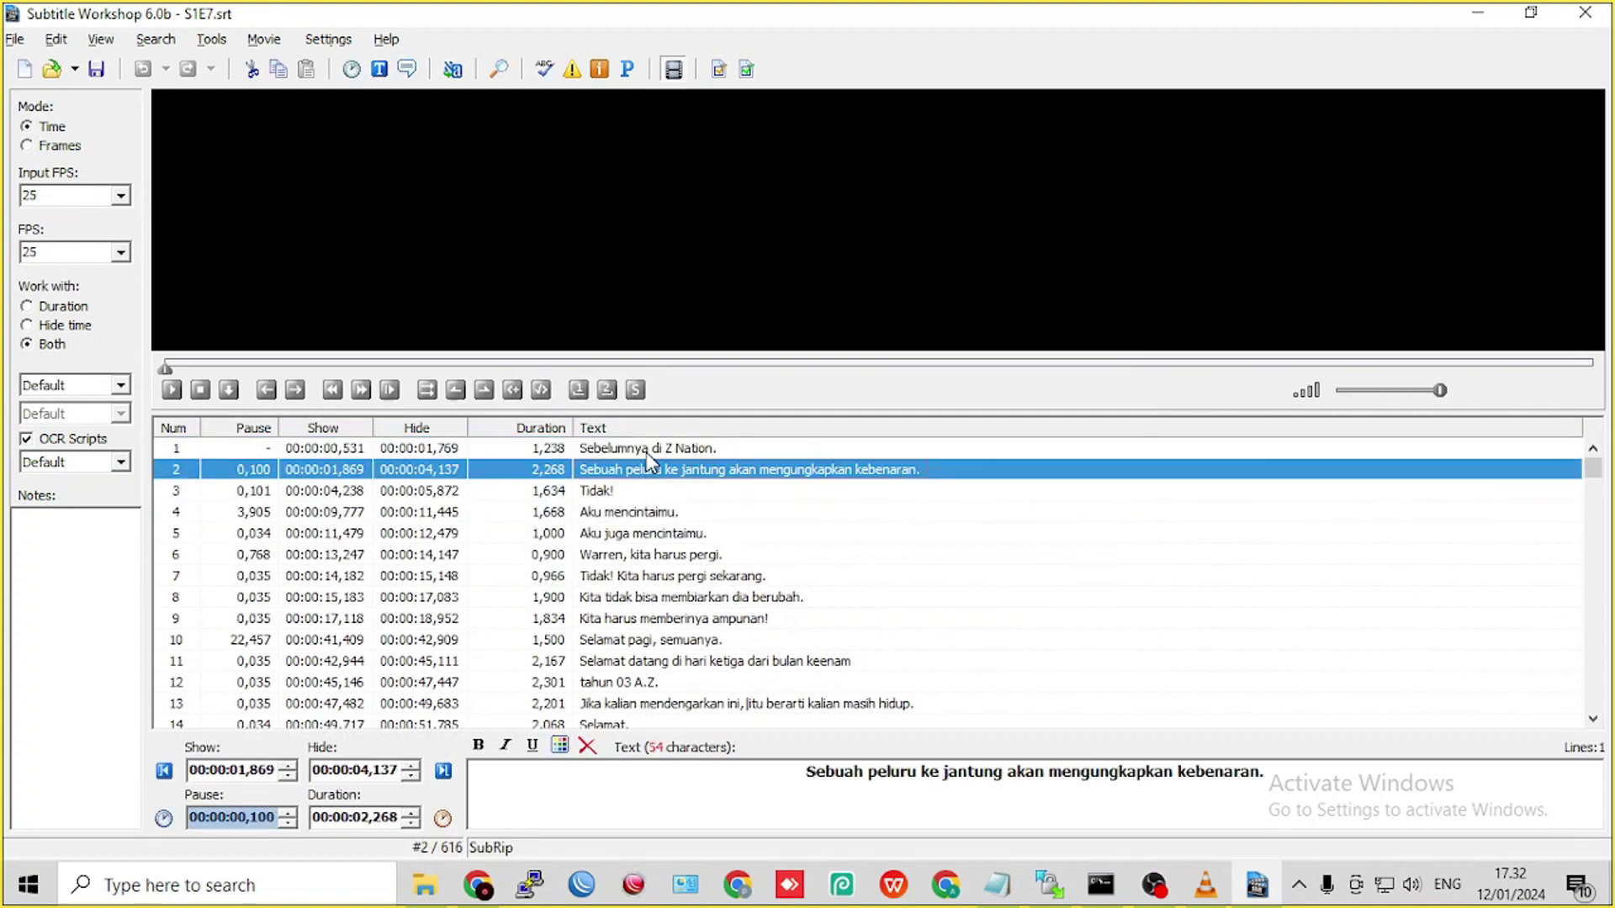
{"action": "left_click", "coordinate": [648, 448]}
{"action": "left_click", "coordinate": [659, 534]}
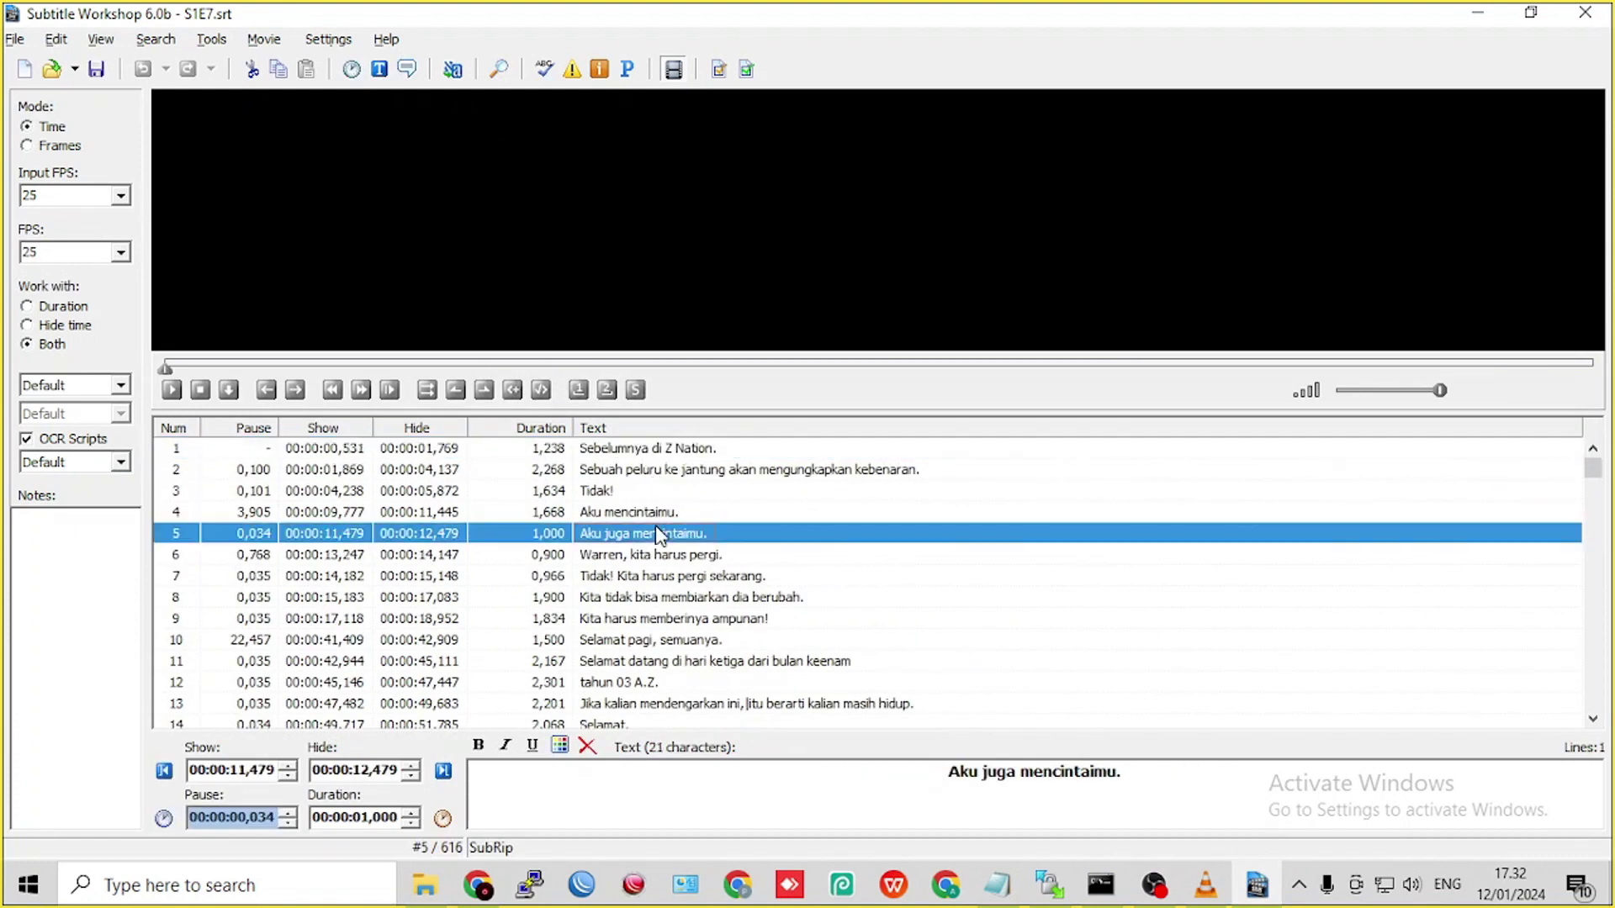
{"action": "scroll", "coordinate": [658, 534], "scroll_direction": "down", "scroll_amount": 7}
{"action": "scroll", "coordinate": [468, 496], "scroll_direction": "up", "scroll_amount": 5}
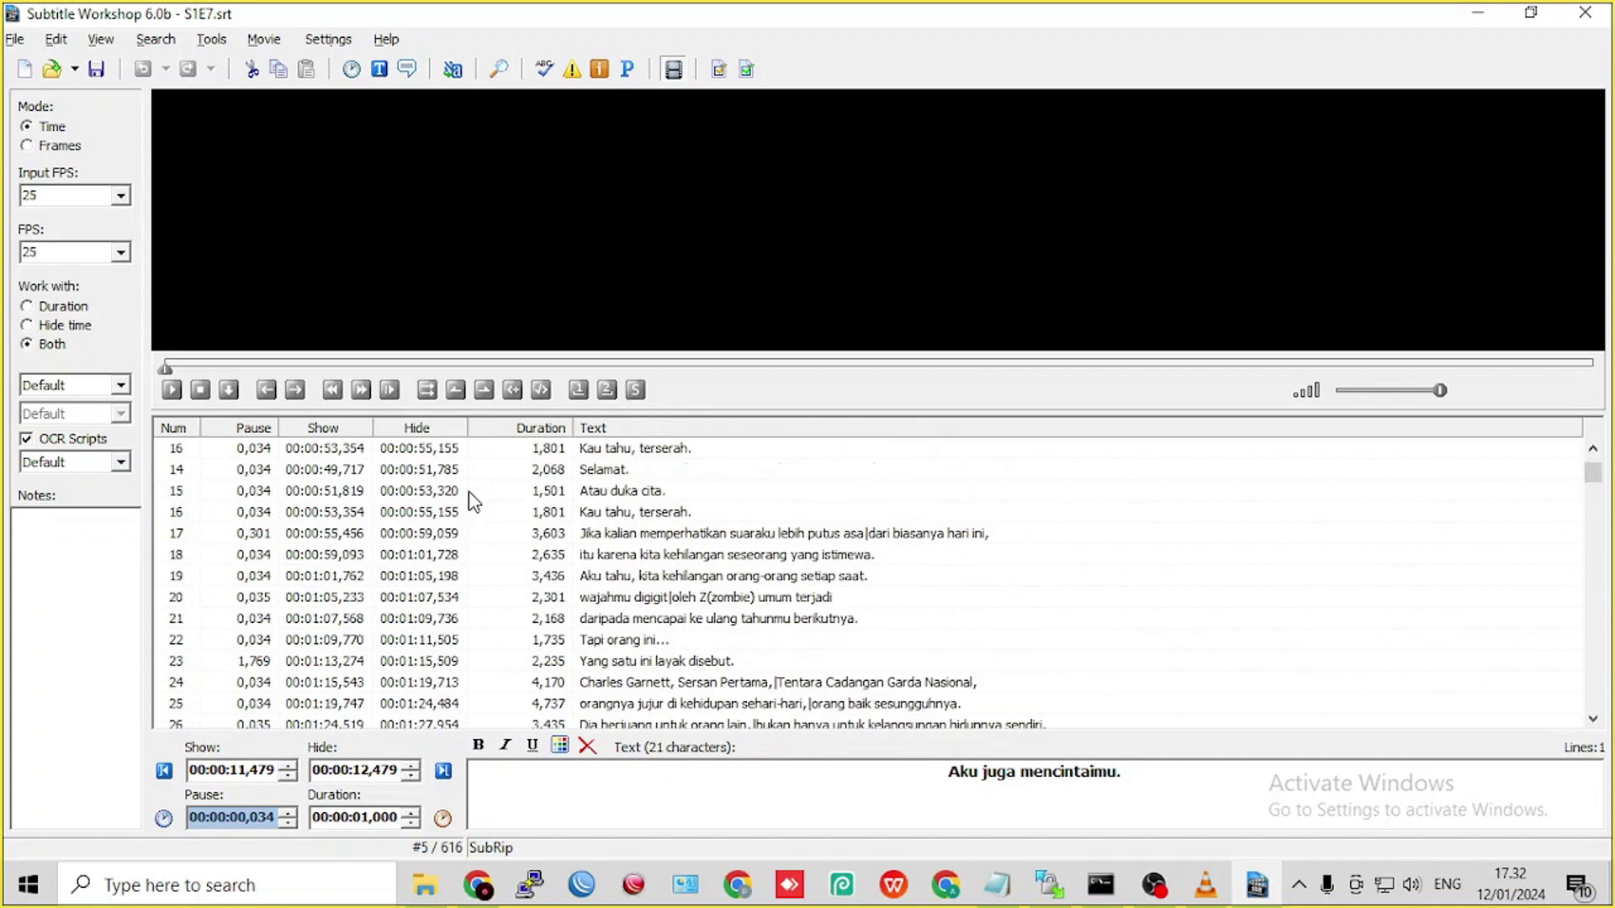
{"action": "scroll", "coordinate": [333, 463], "scroll_direction": "up", "scroll_amount": 3}
{"action": "left_click", "coordinate": [523, 514]}
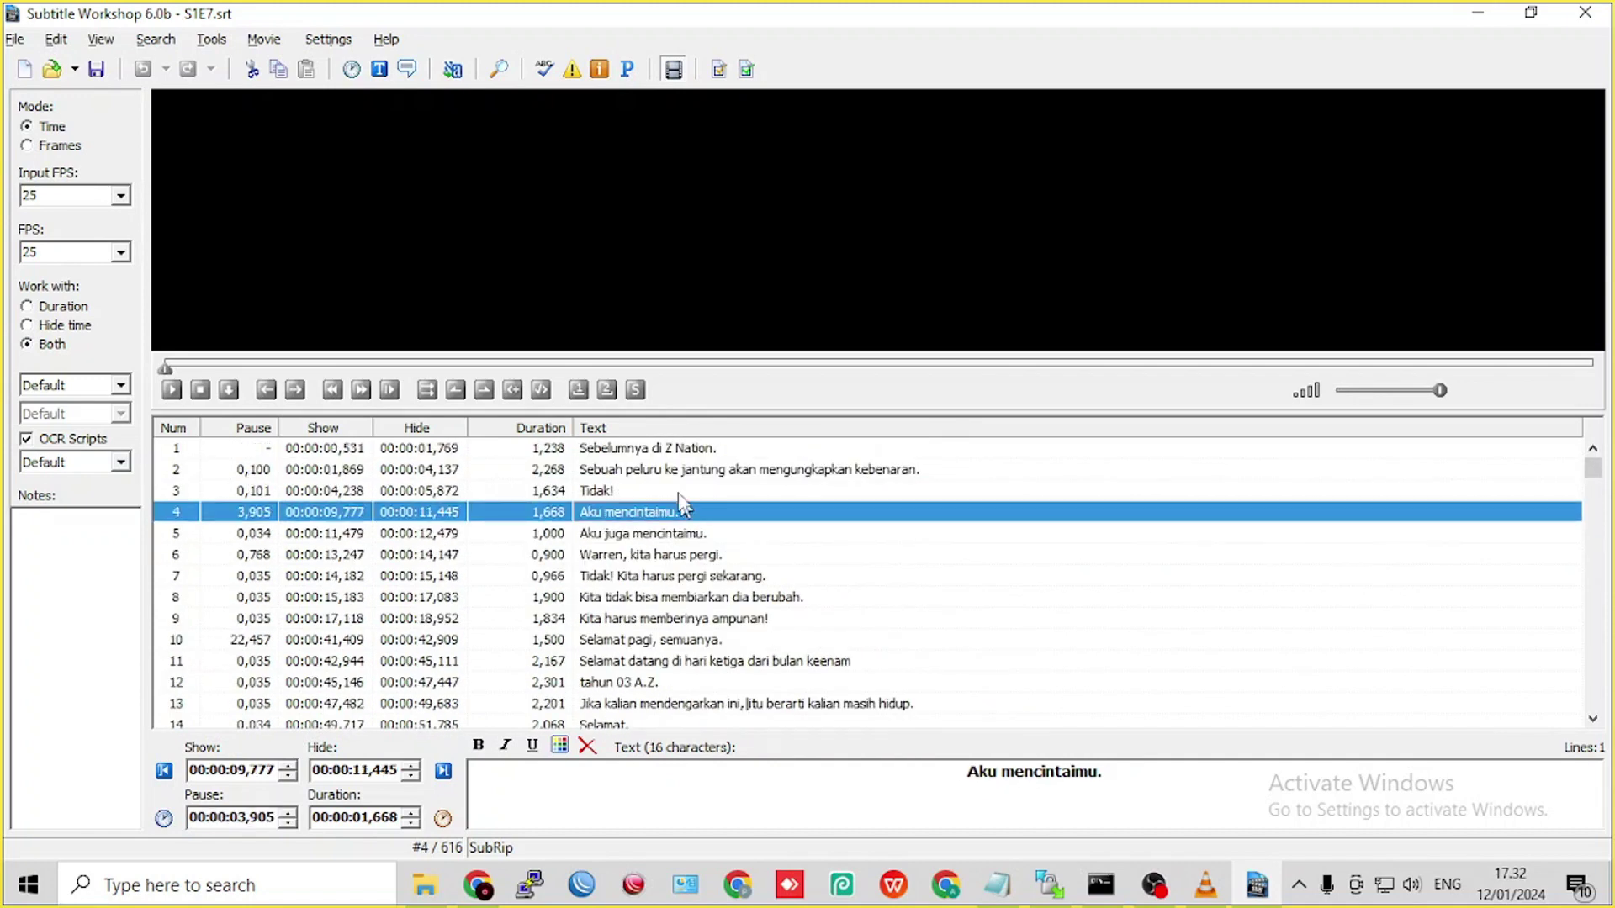
{"action": "left_click", "coordinate": [671, 579]}
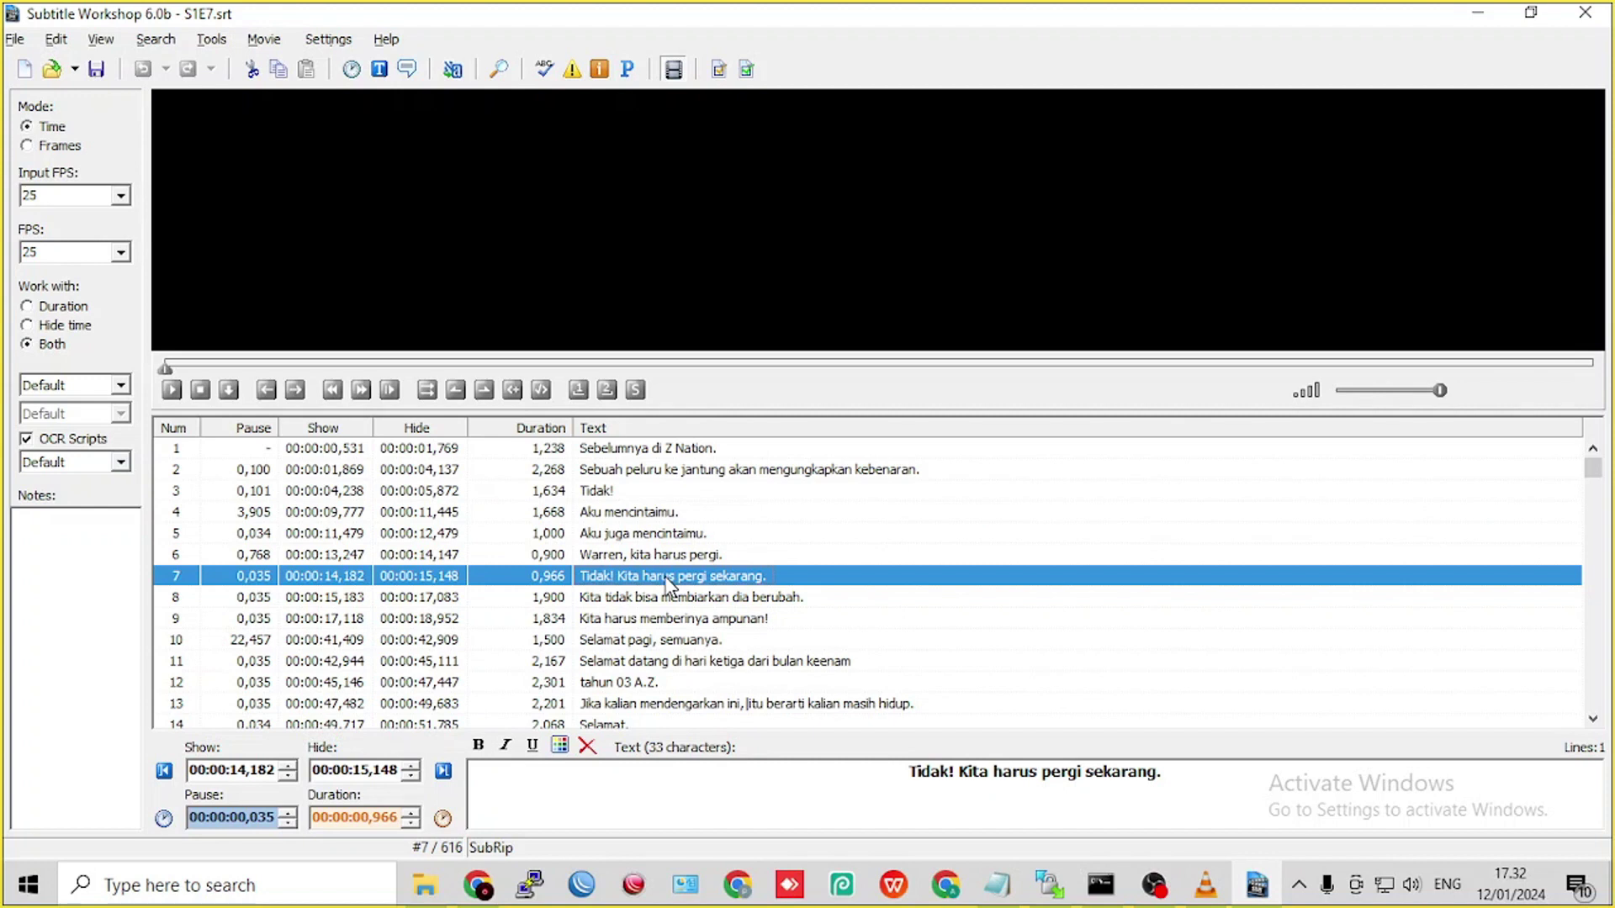
{"action": "left_click", "coordinate": [672, 536]}
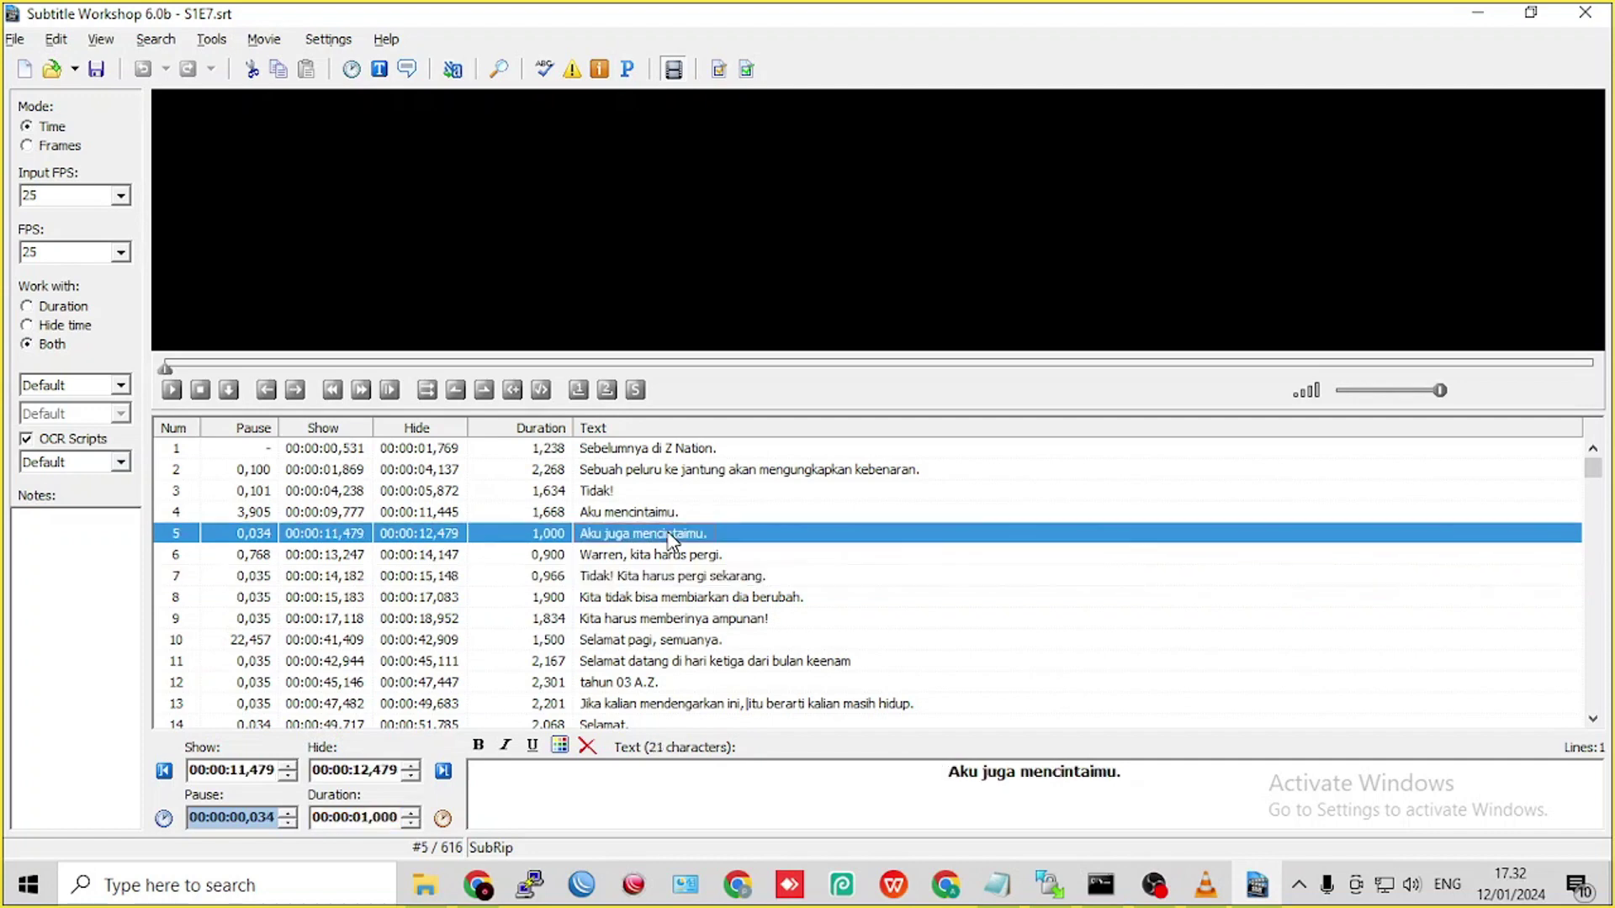
- Set the colour of all subtitle entries to yellow (255, 255, 0) and deselect the full list
{"action": "key", "text": "ctrl+a"}
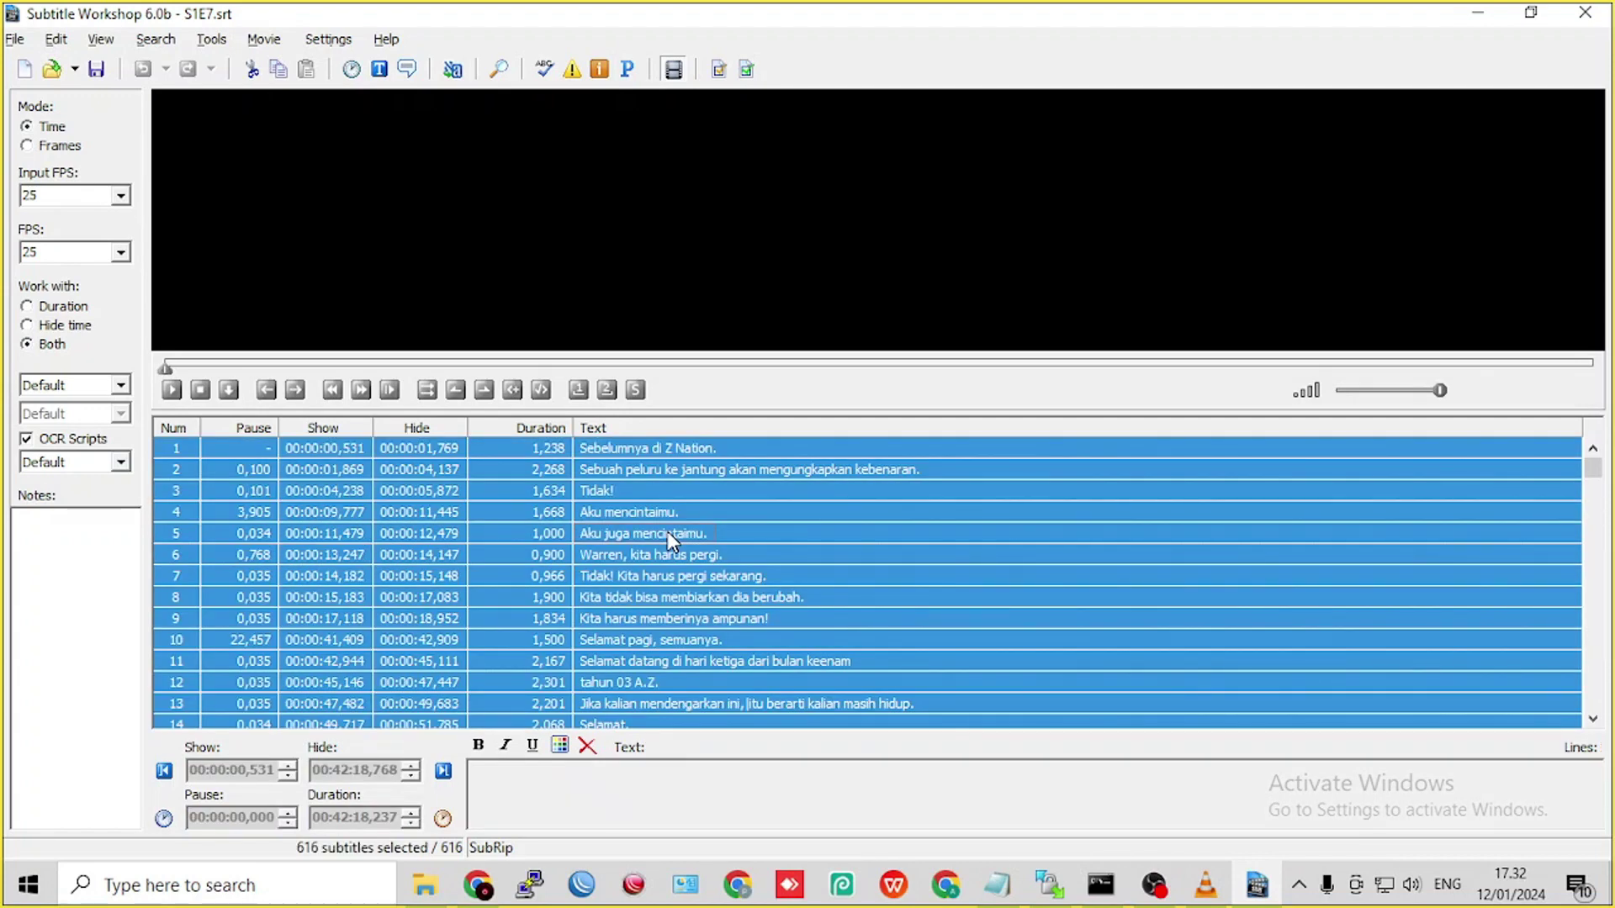
{"action": "right_click", "coordinate": [603, 499]}
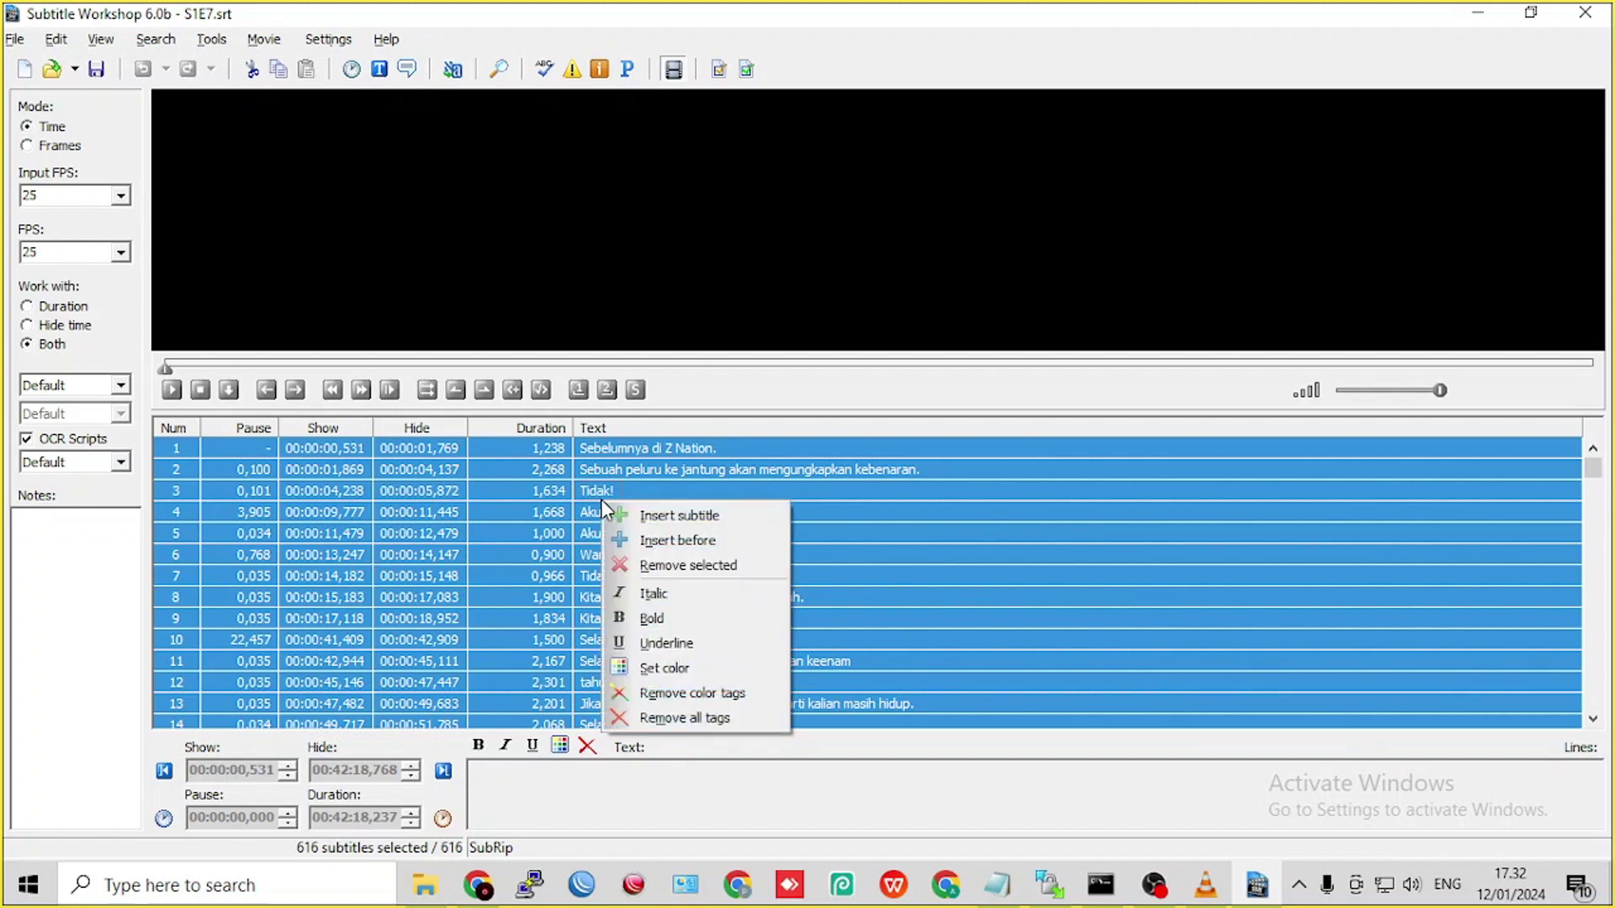
{"action": "left_click", "coordinate": [683, 673]}
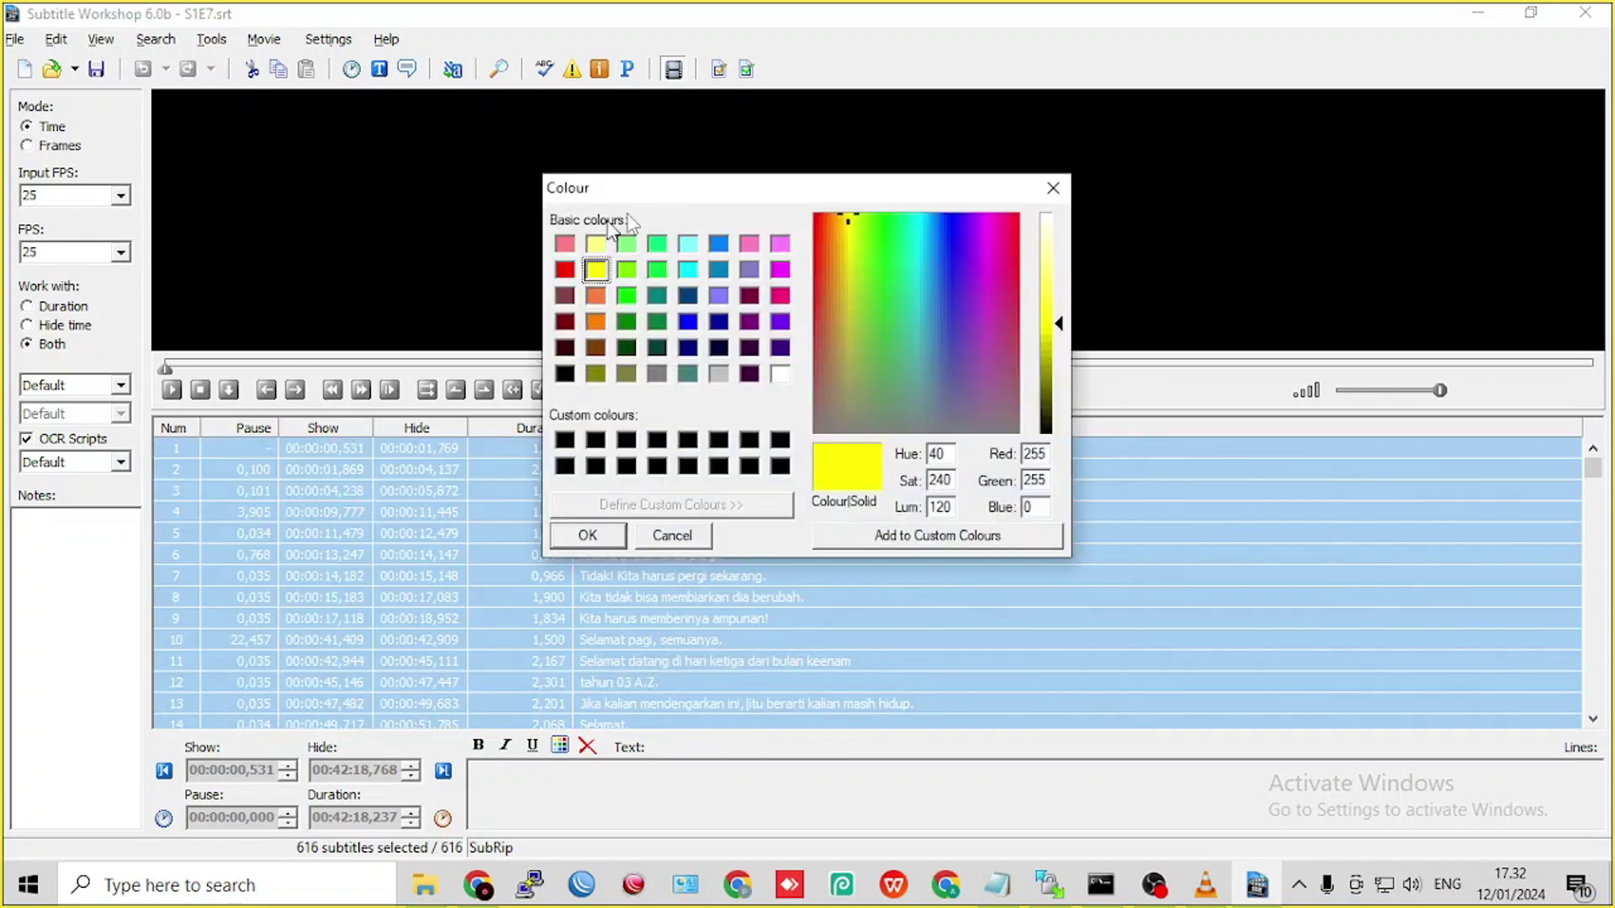
{"action": "left_click_drag", "start_coordinate": [771, 181], "coordinate": [787, 222]}
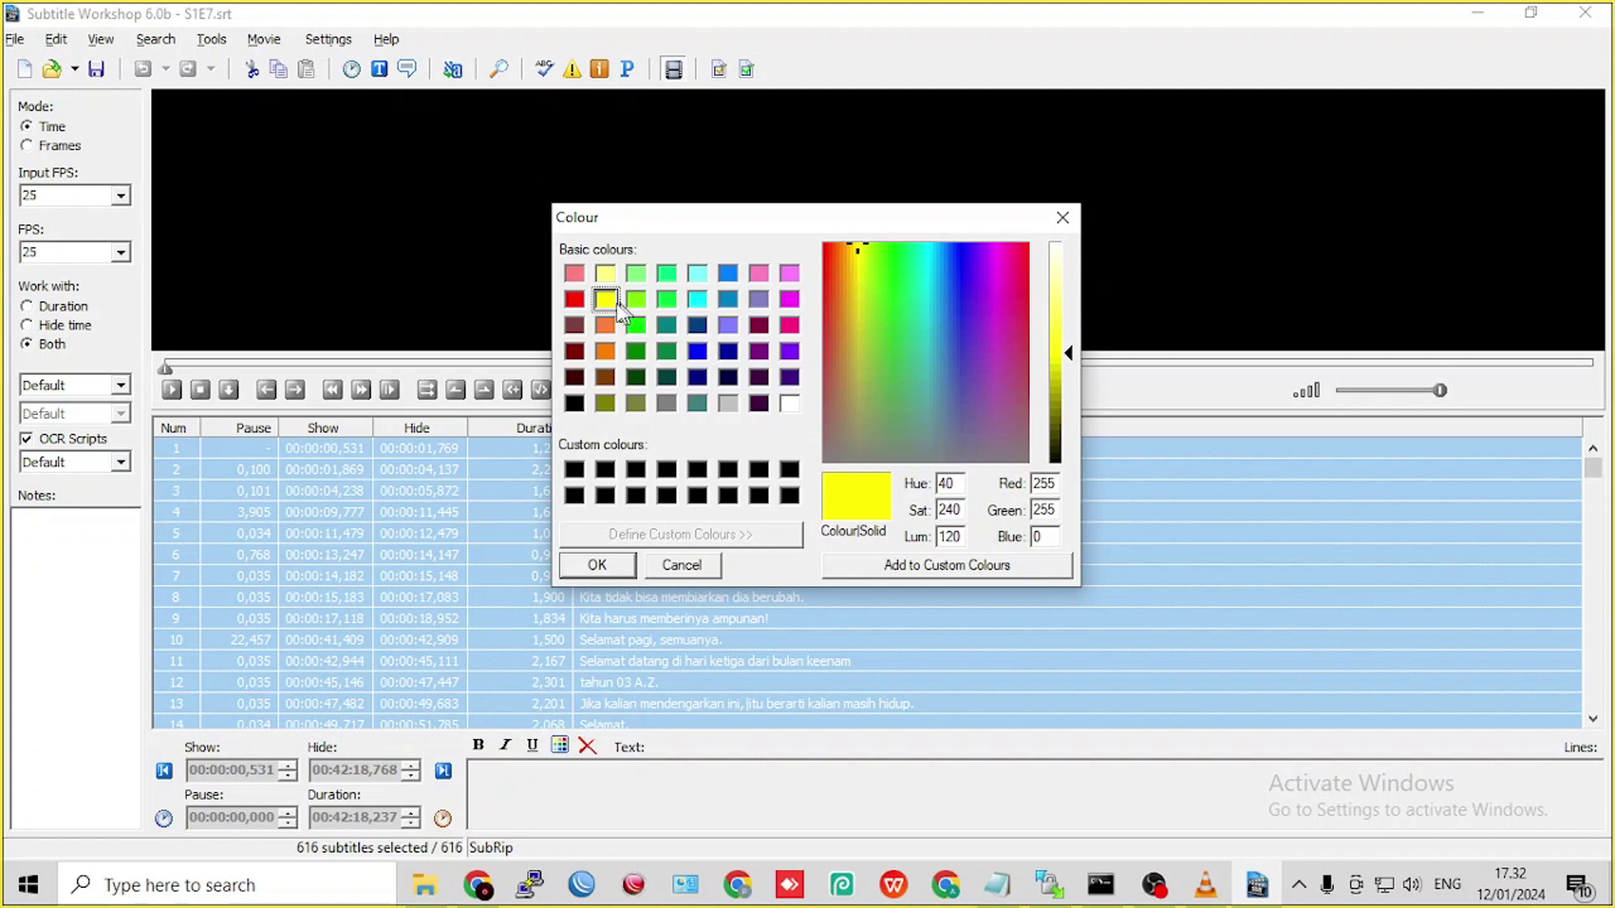
{"action": "left_click", "coordinate": [728, 301]}
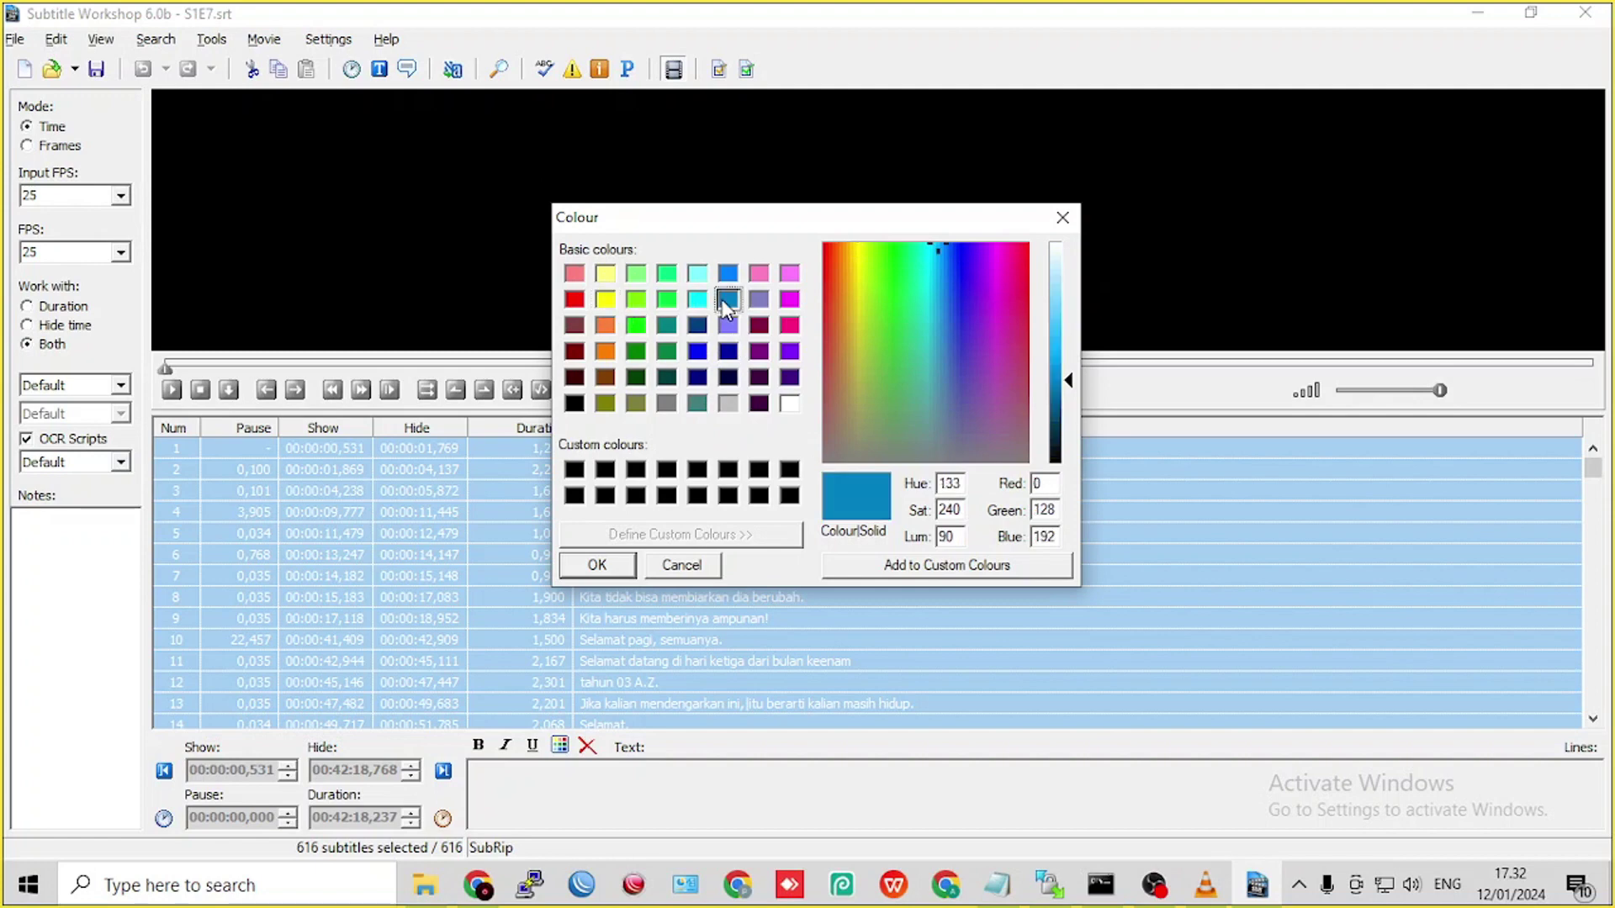
{"action": "left_click", "coordinate": [668, 302]}
{"action": "left_click", "coordinate": [638, 301]}
{"action": "left_click", "coordinate": [606, 301]}
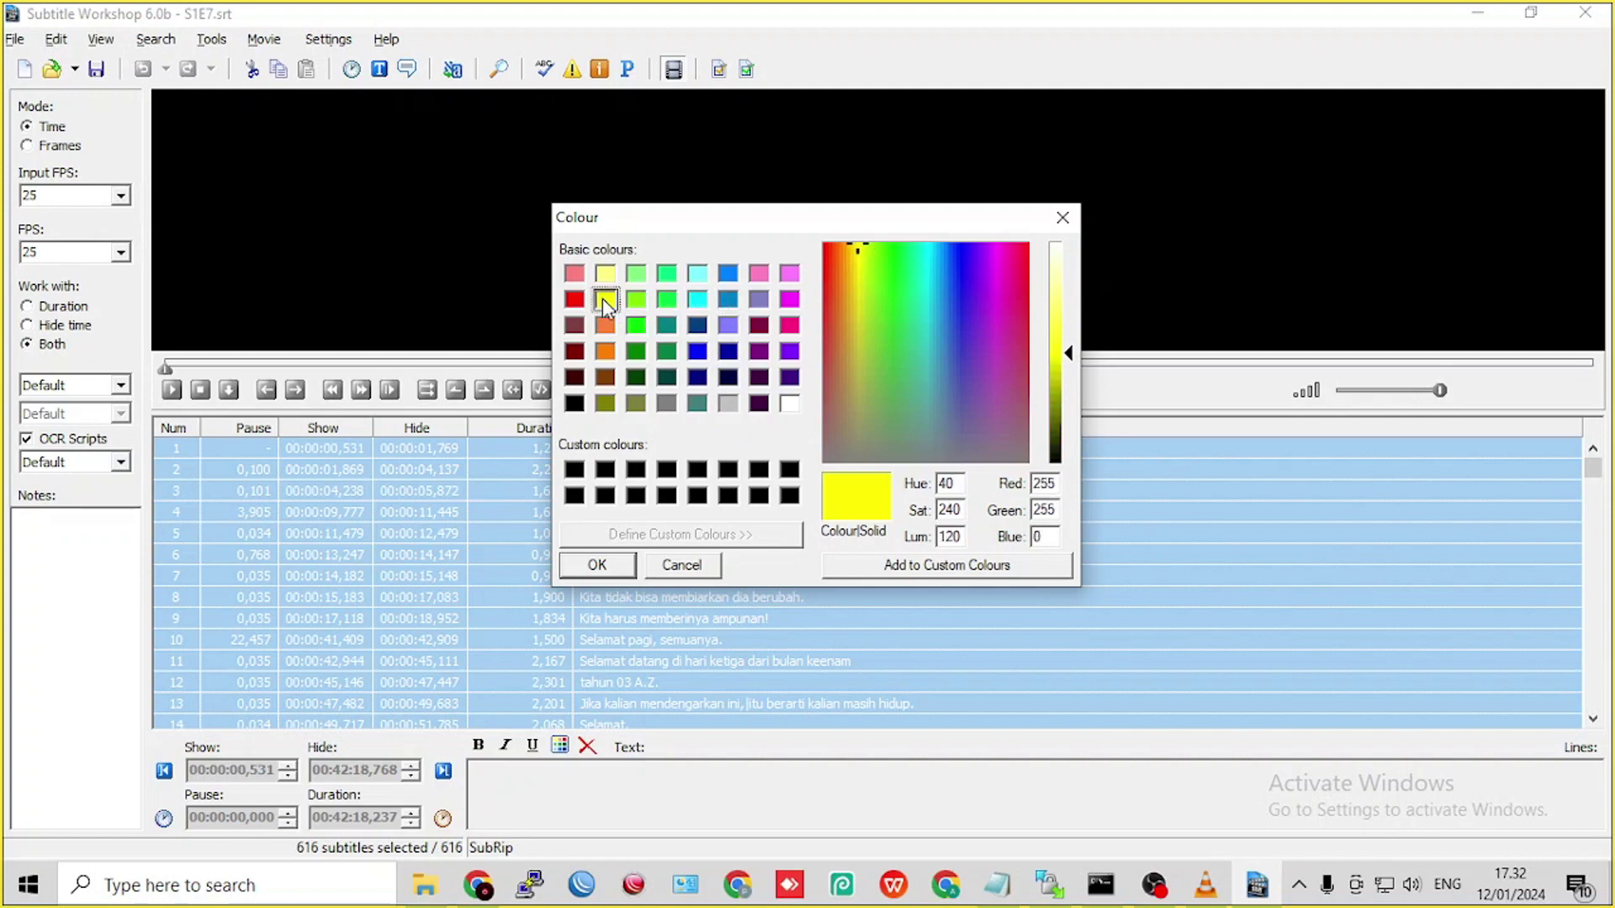
{"action": "left_click", "coordinate": [597, 565]}
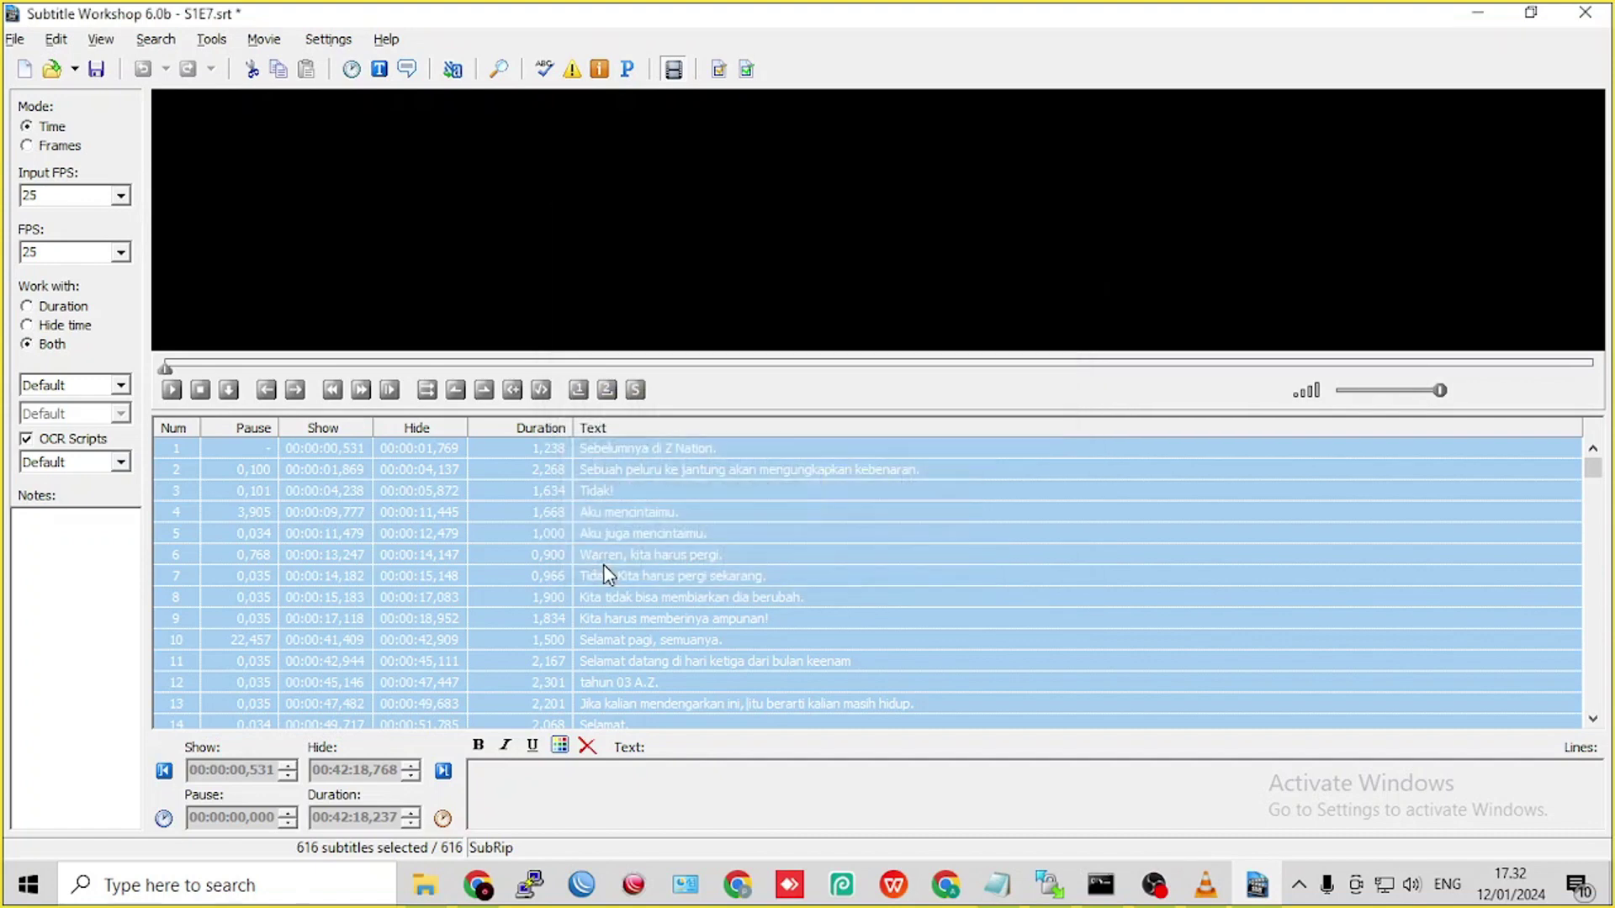
{"action": "left_click", "coordinate": [1241, 486]}
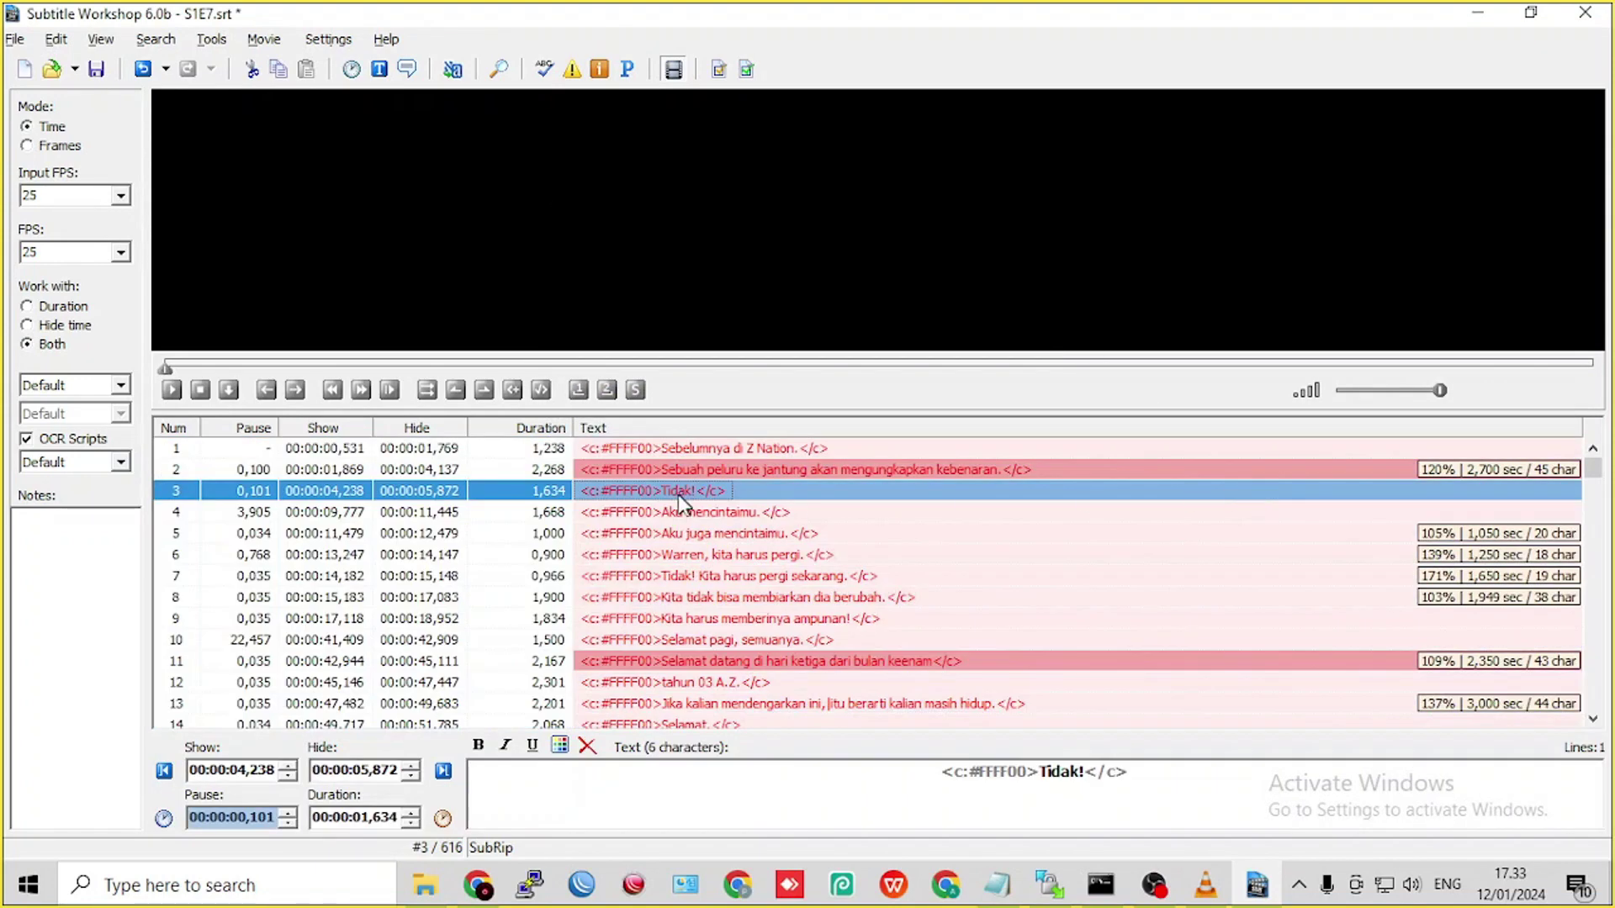
- Examine the colour tags in the text of several of the first subtitle entries
{"action": "left_click", "coordinate": [717, 560]}
{"action": "left_click", "coordinate": [783, 533]}
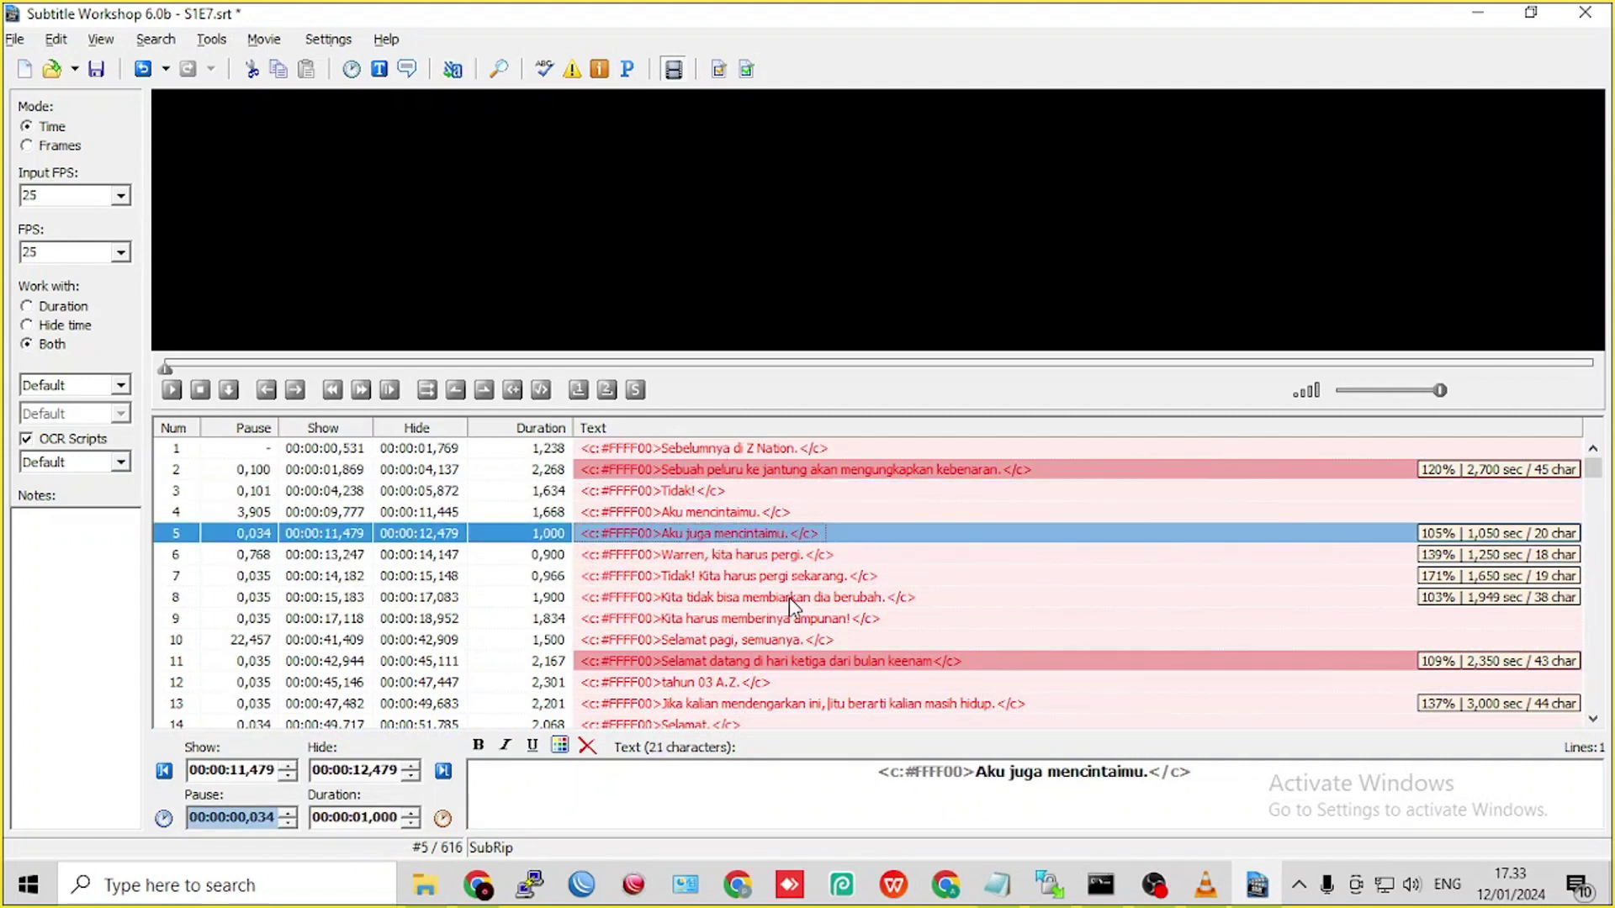
{"action": "left_click", "coordinate": [905, 597]}
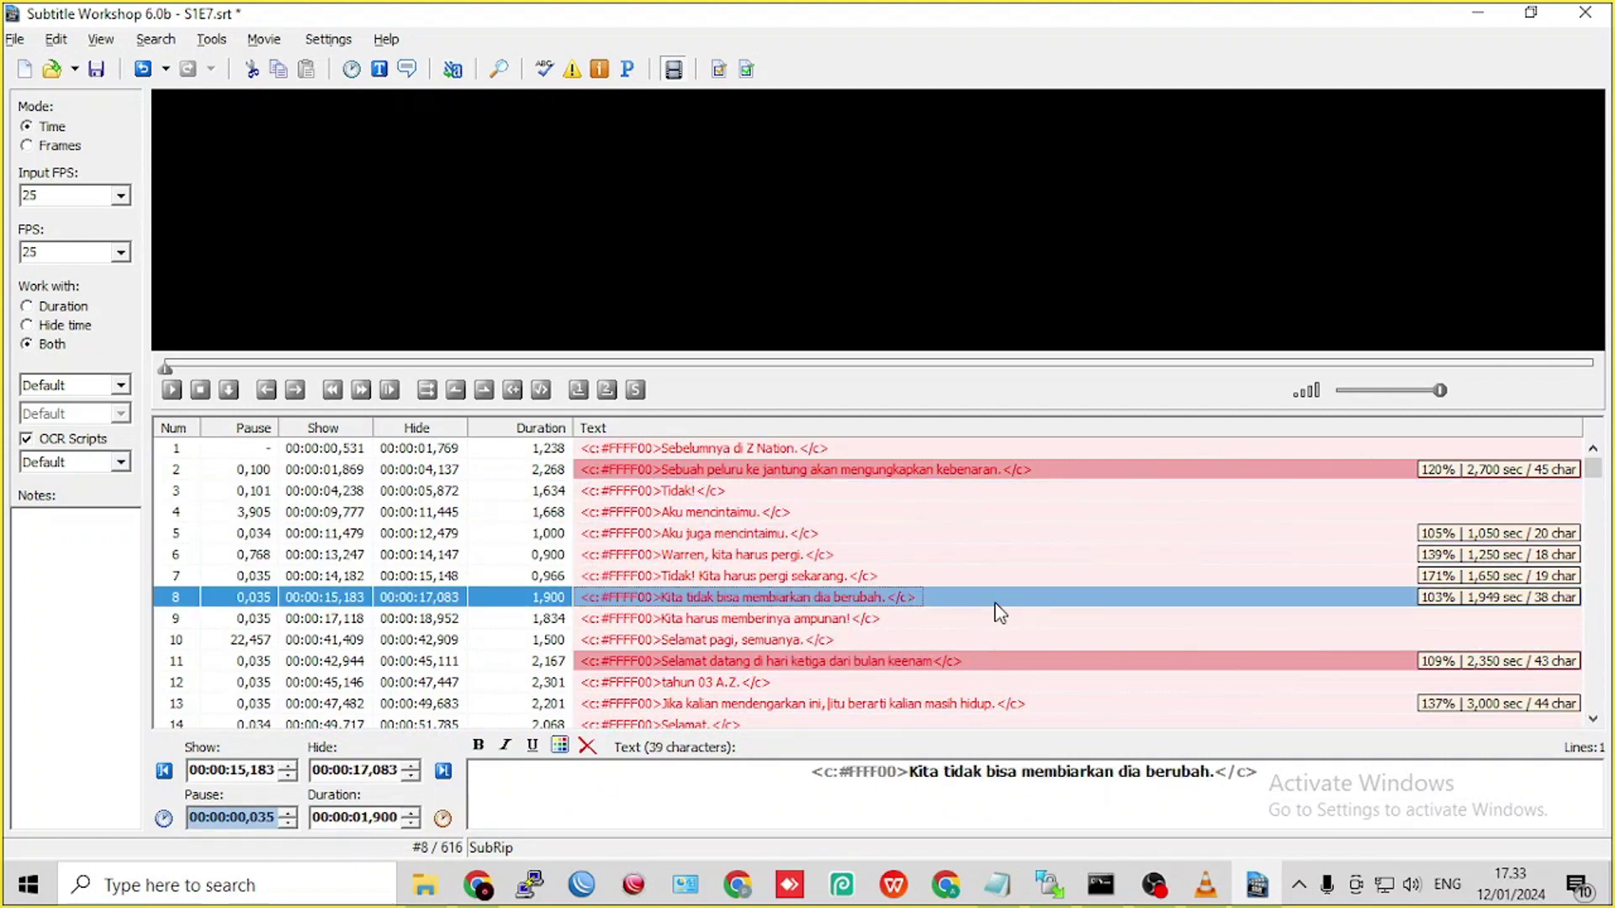
{"action": "left_click", "coordinate": [997, 656]}
{"action": "left_click", "coordinate": [1002, 537]}
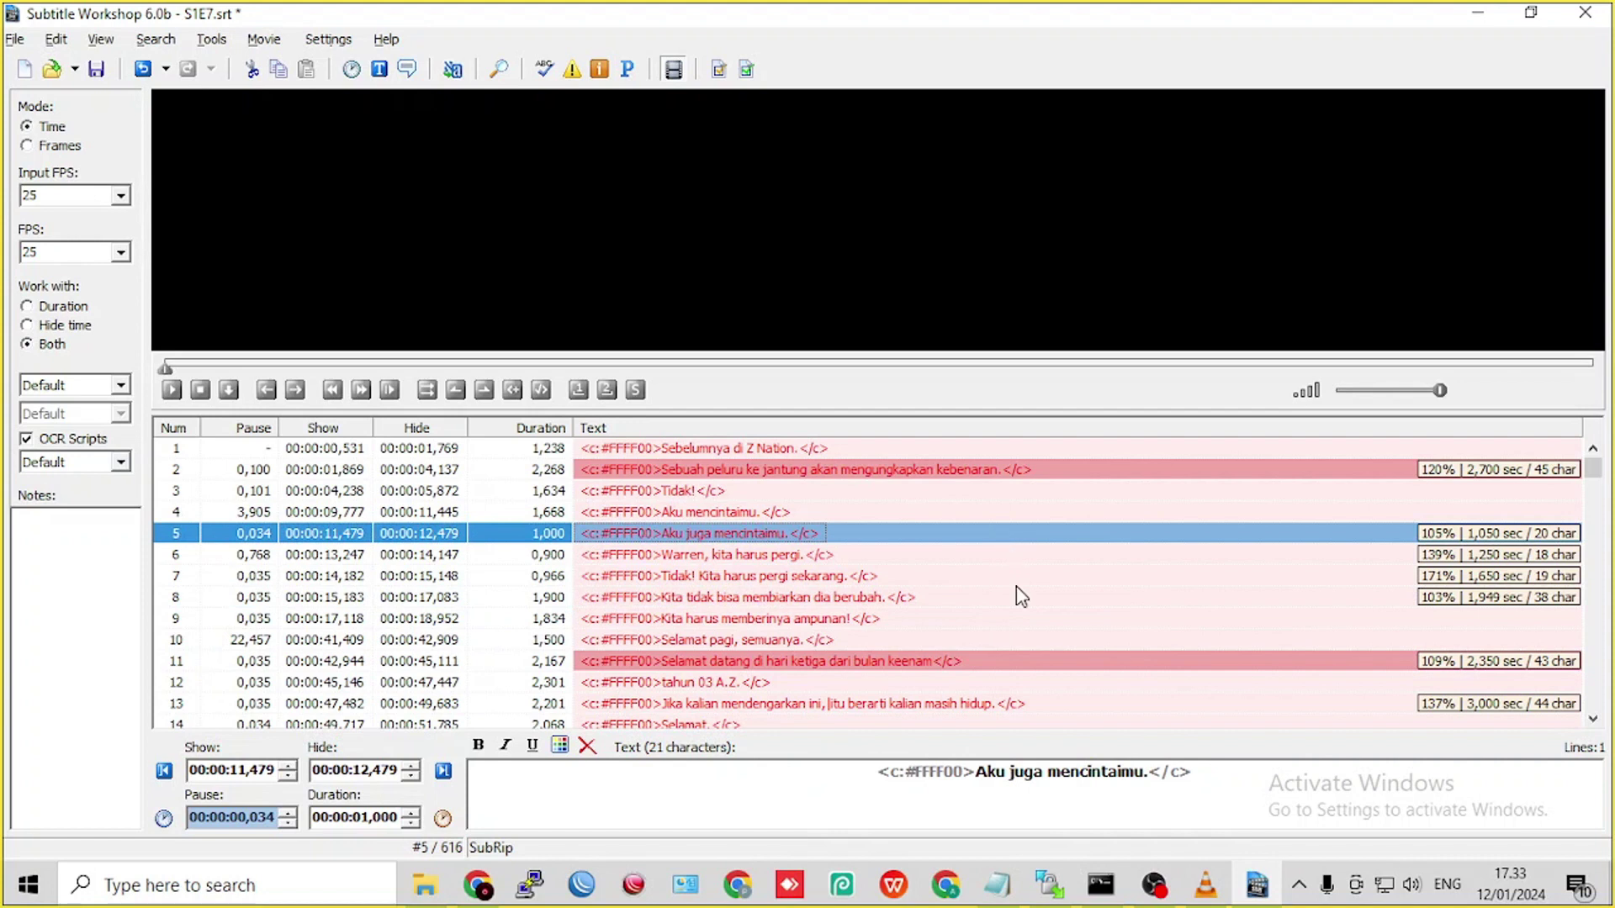
{"action": "key", "text": "Down"}
{"action": "key", "text": "Down"}
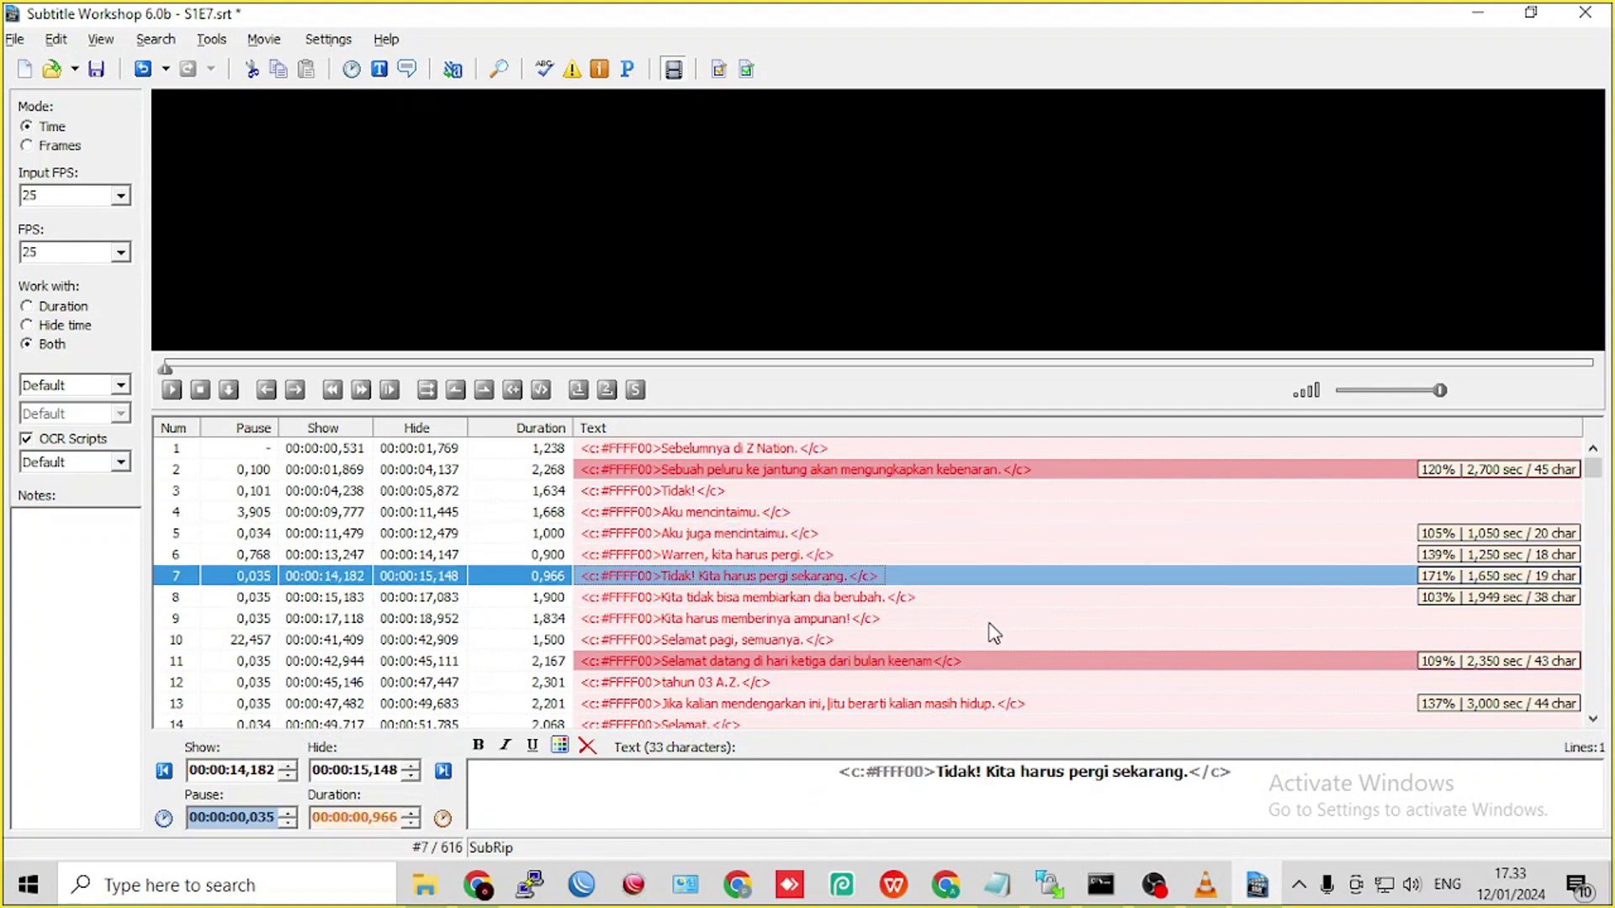
{"action": "left_click", "coordinate": [823, 533]}
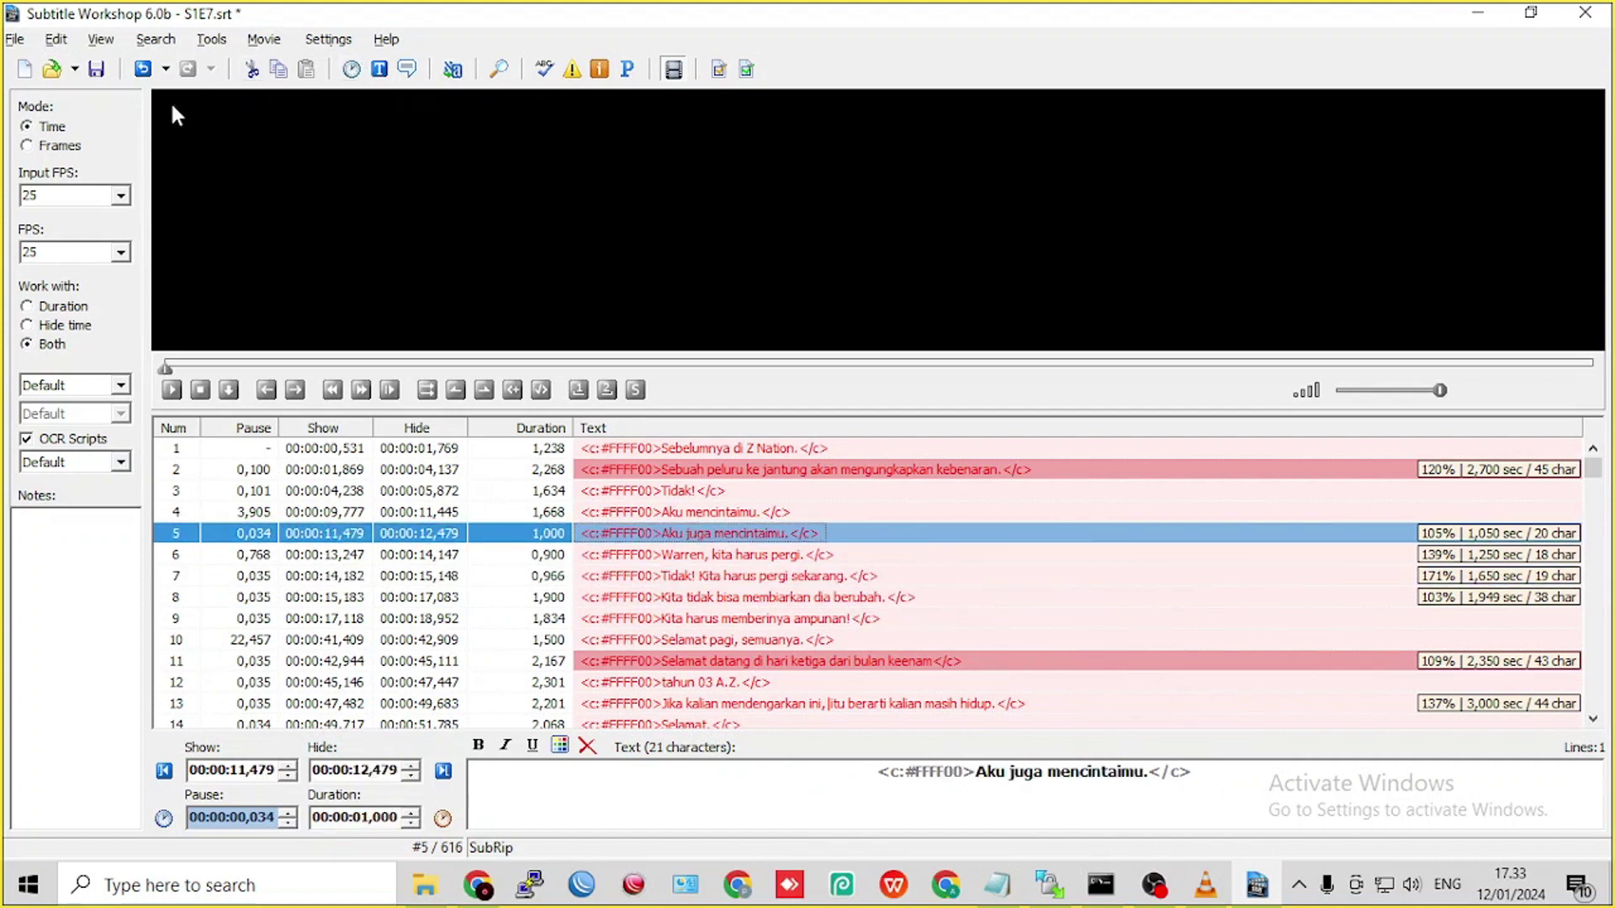
- Save the recoloured subtitle file and go to the Download\S1E7\S1E7 folder on drive D in File Explorer
{"action": "left_click", "coordinate": [97, 70]}
{"action": "left_click", "coordinate": [1476, 15]}
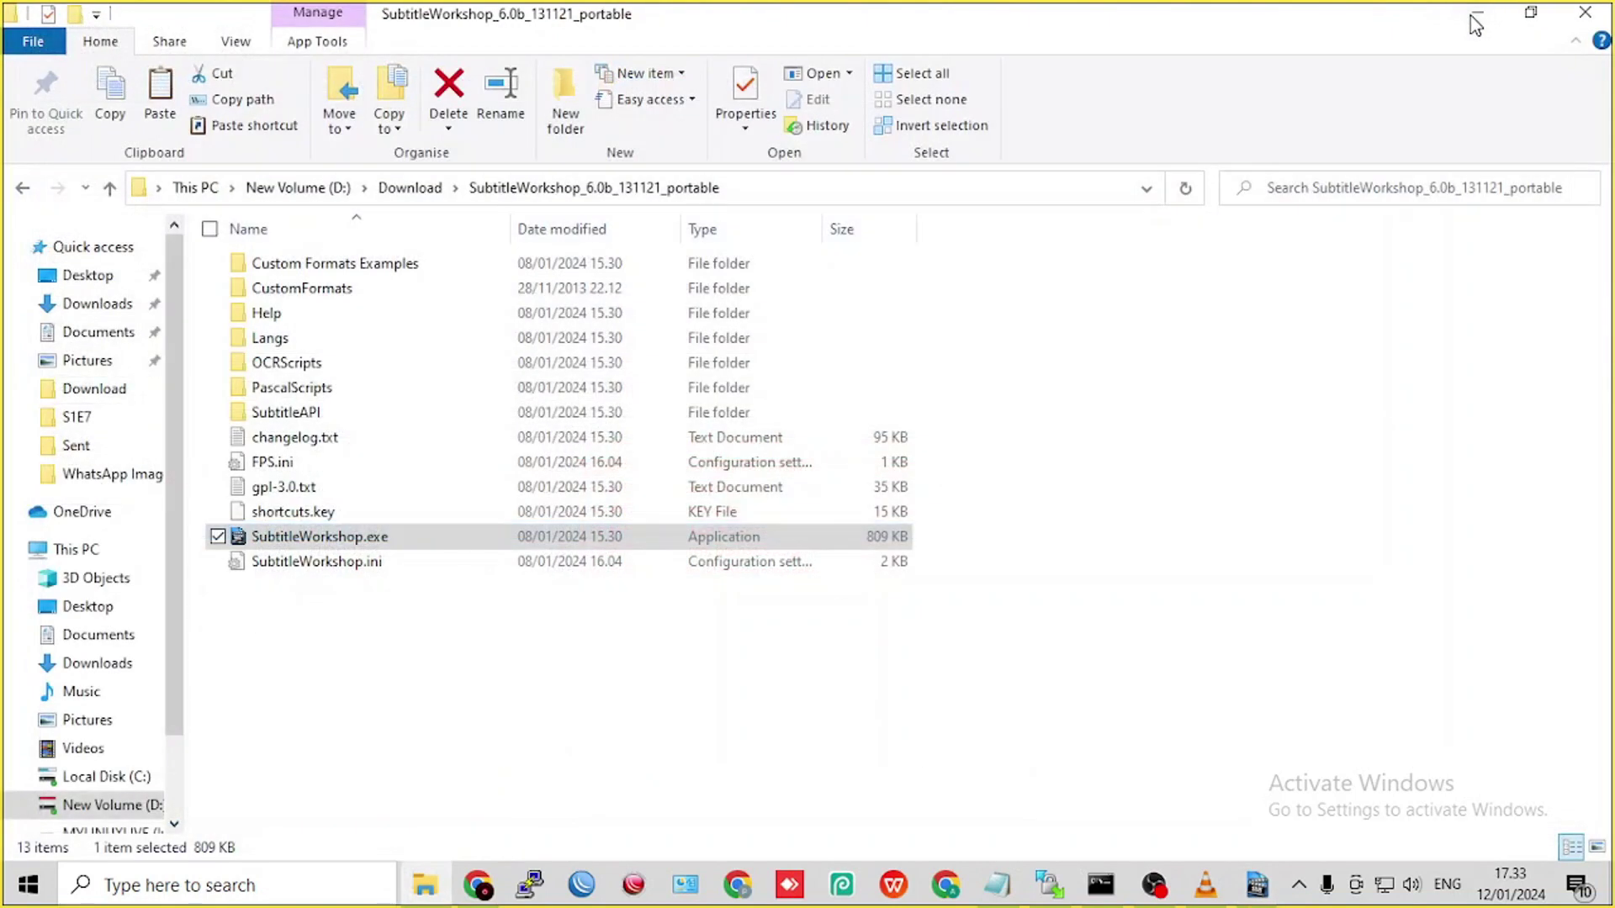
{"action": "left_click", "coordinate": [21, 183]}
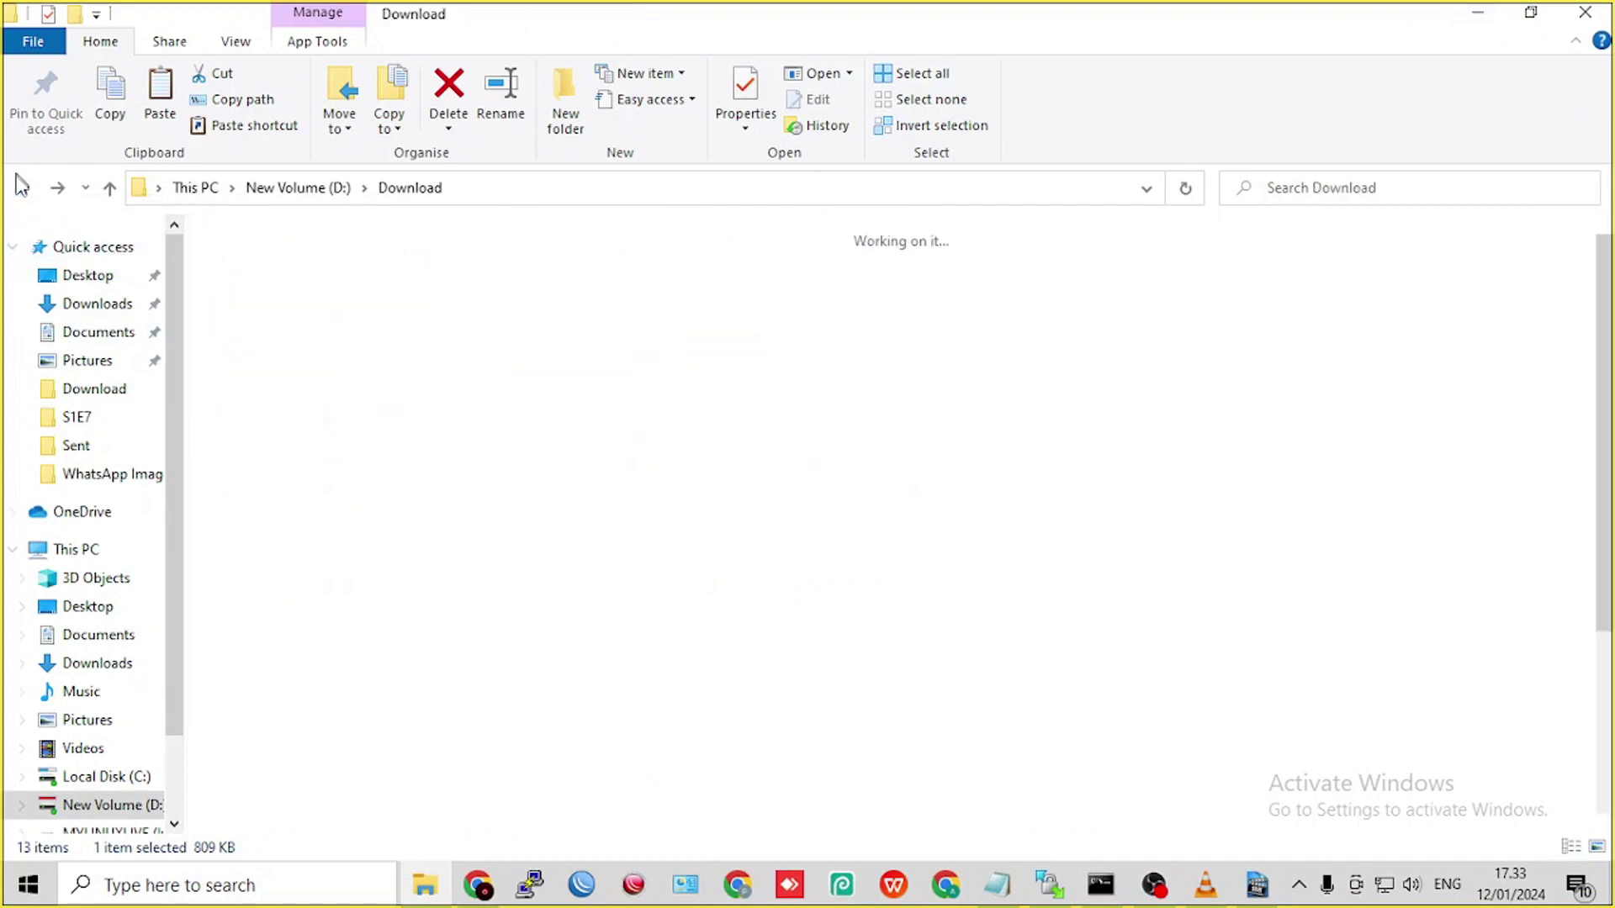
{"action": "left_click", "coordinate": [21, 183]}
{"action": "left_click", "coordinate": [61, 188]}
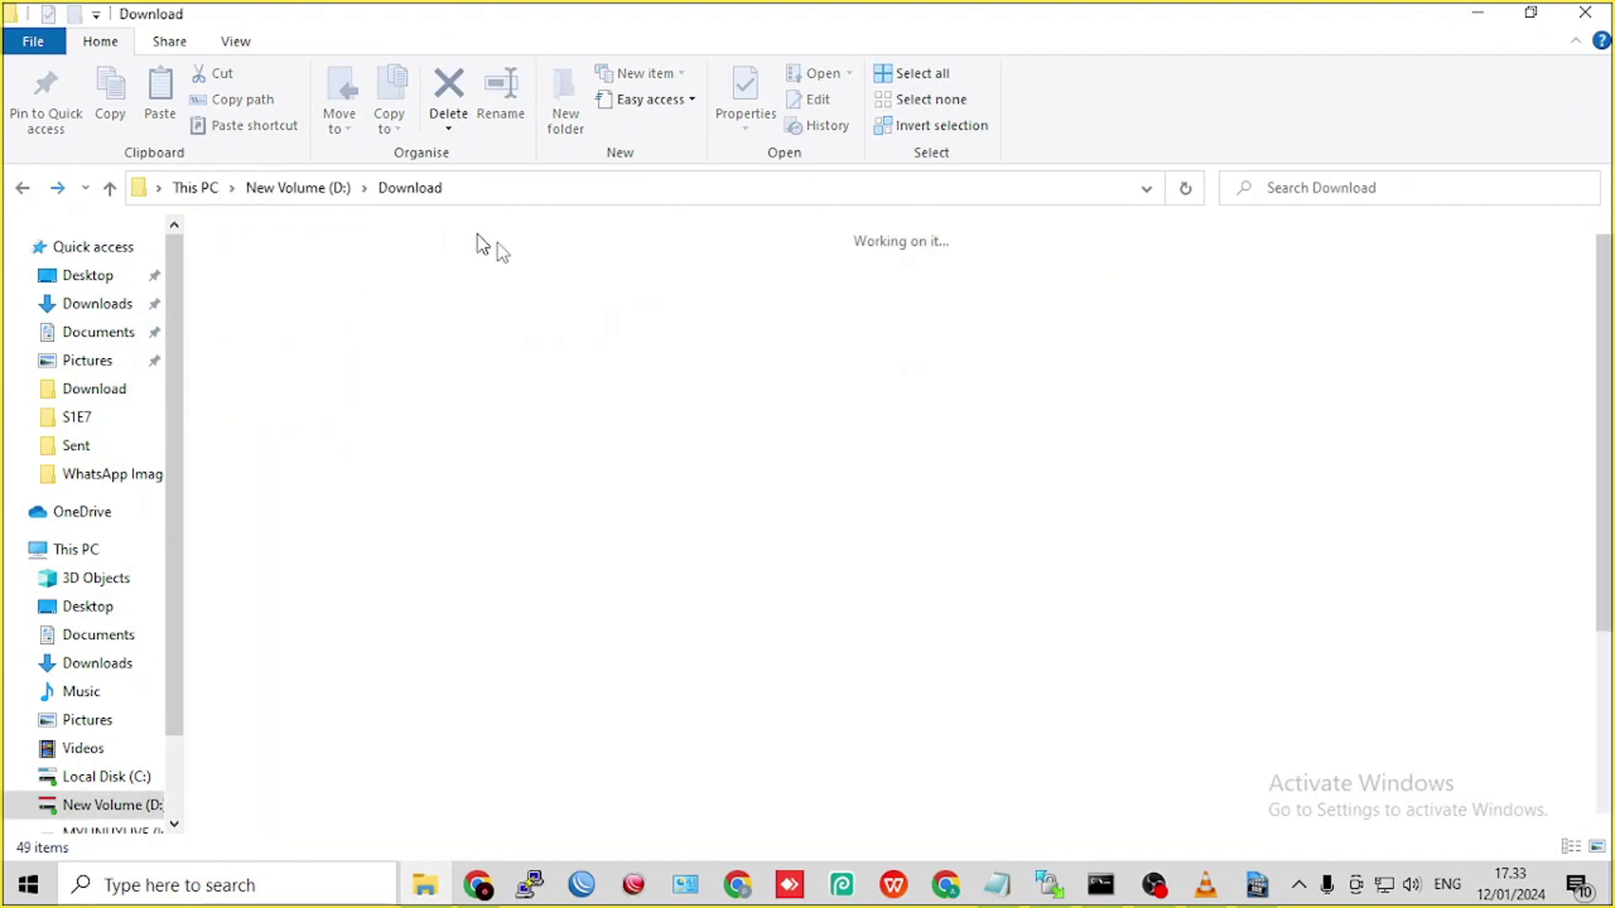
{"action": "double_click", "coordinate": [461, 296]}
{"action": "double_click", "coordinate": [281, 270]}
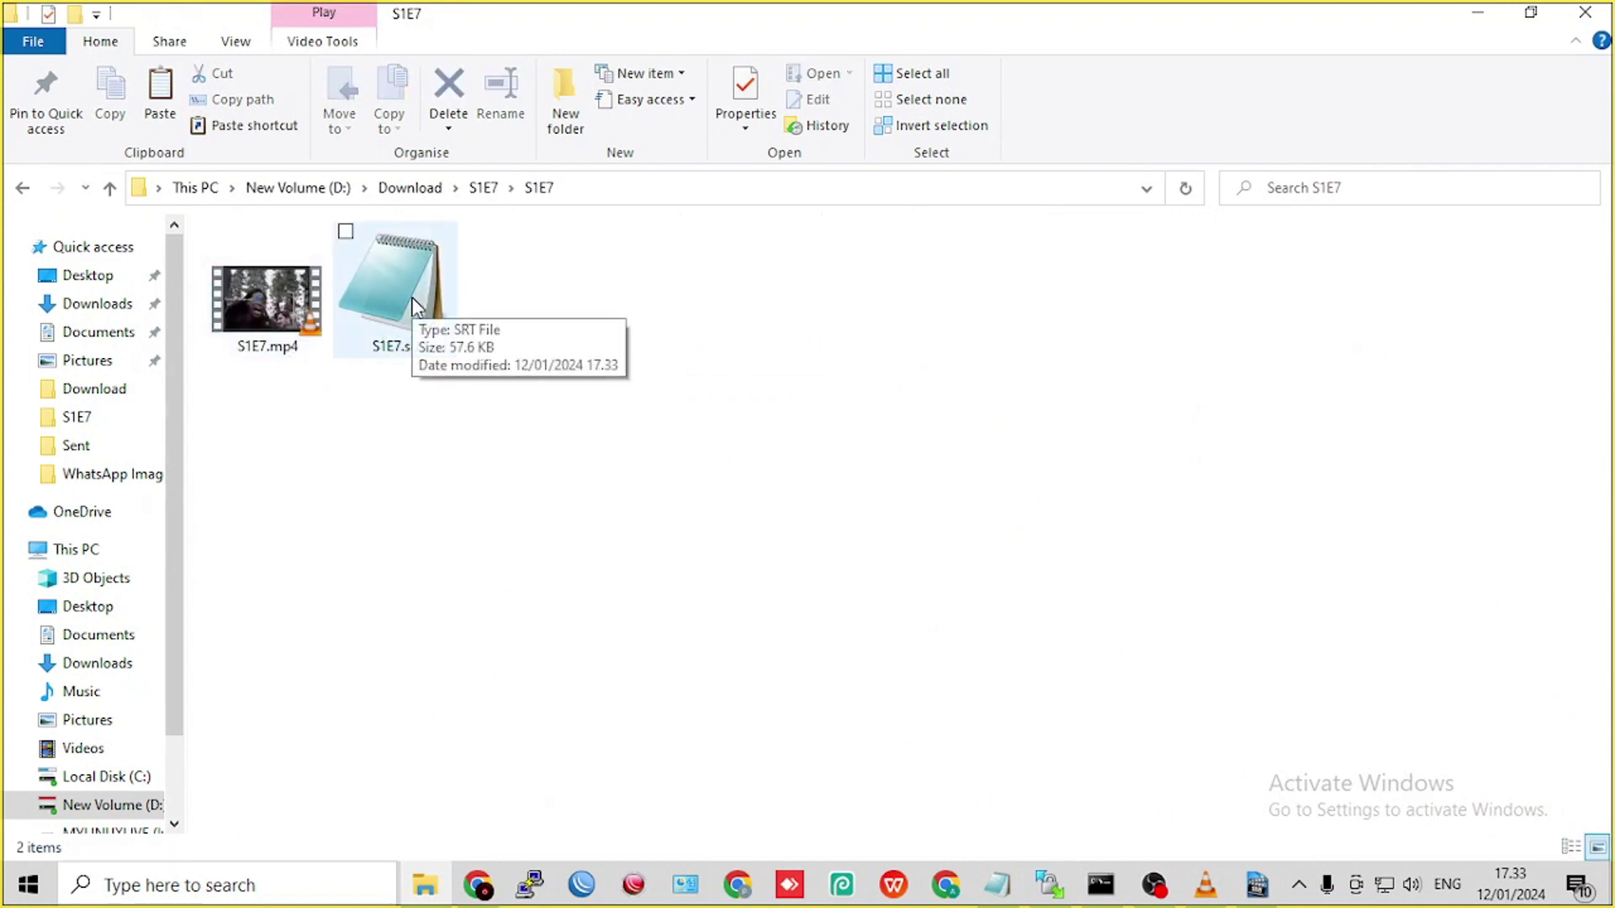
- Open S1E7.srt in Notepad, examine the font colour tags around the subtitle lines, and close the file
{"action": "left_click", "coordinate": [414, 308]}
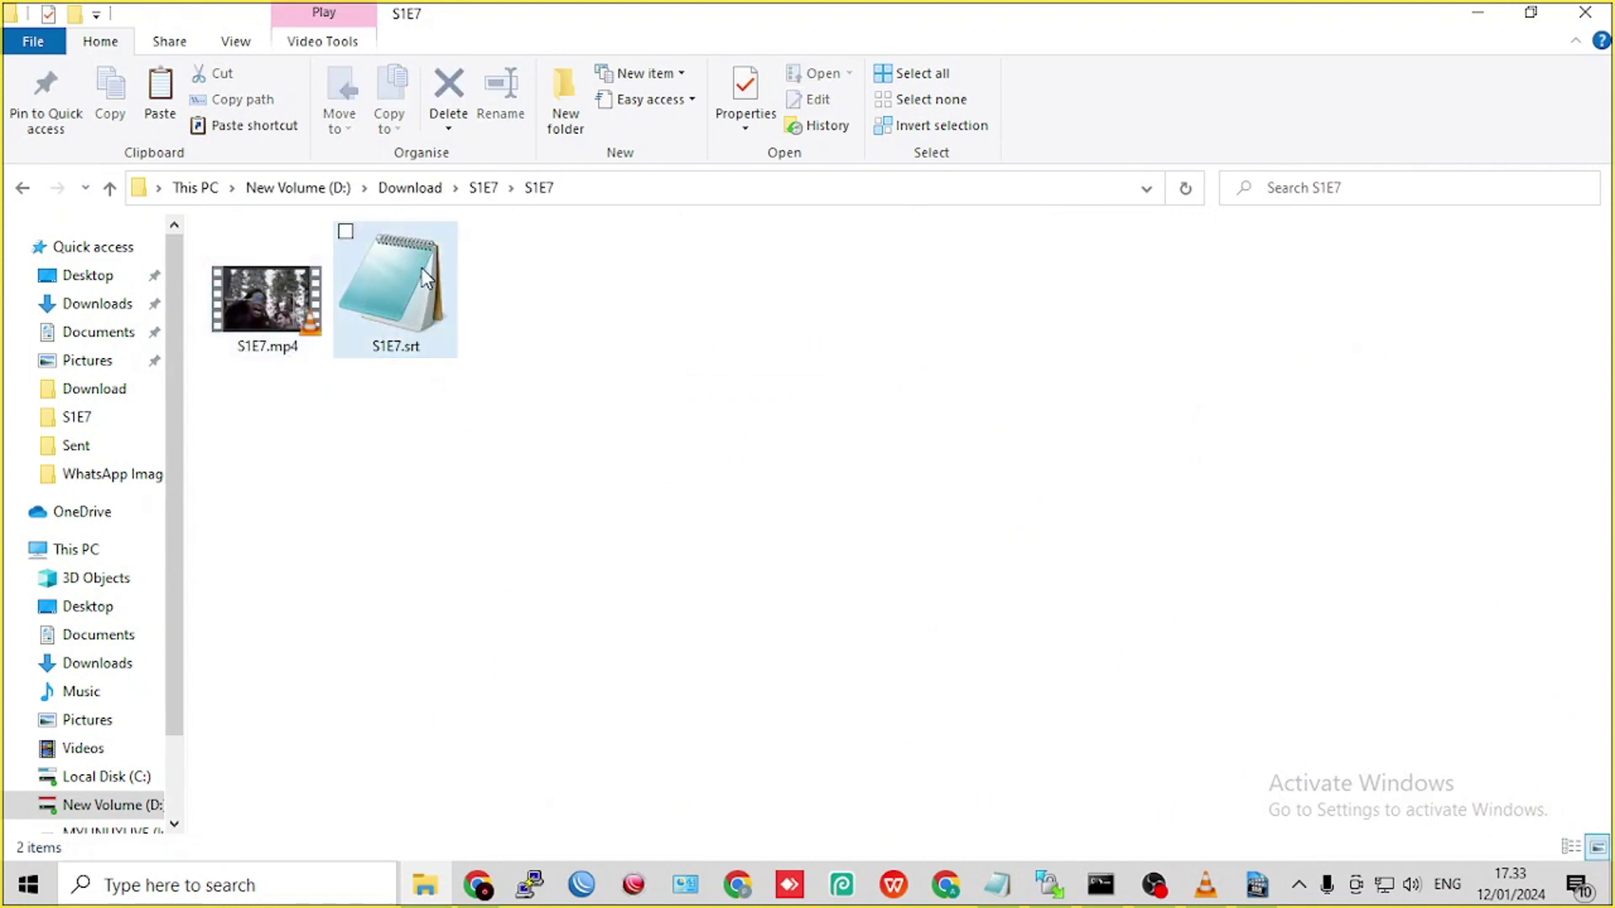
{"action": "double_click", "coordinate": [425, 316]}
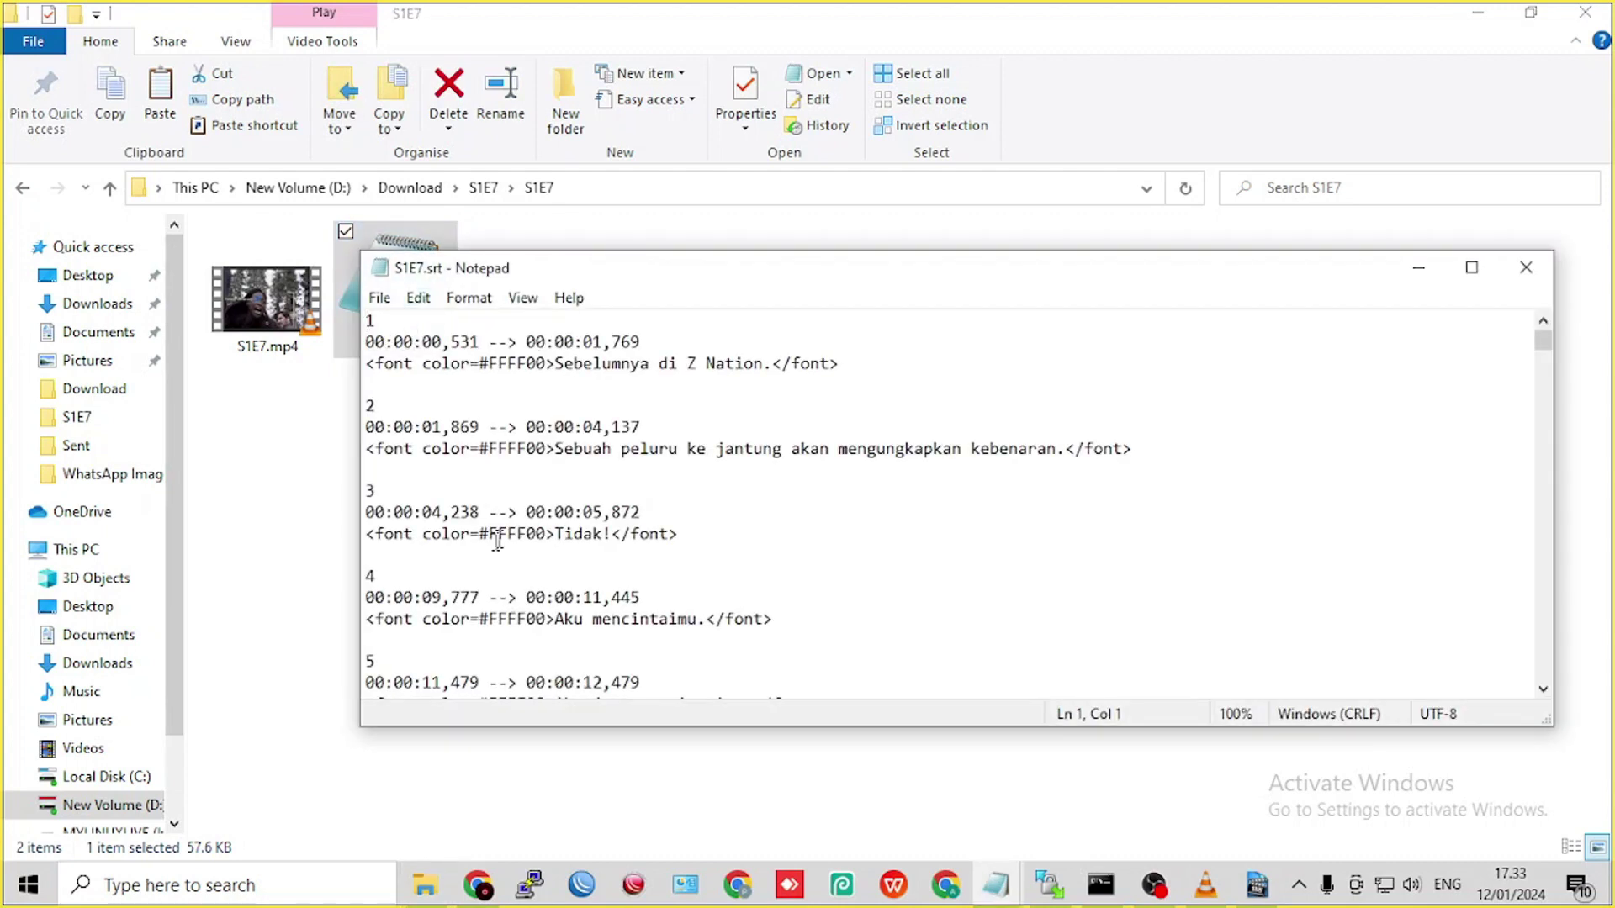
{"action": "left_click_drag", "start_coordinate": [374, 363], "coordinate": [422, 364]}
{"action": "scroll", "coordinate": [422, 363], "scroll_direction": "down", "scroll_amount": 5}
{"action": "scroll", "coordinate": [422, 363], "scroll_direction": "up", "scroll_amount": 5}
{"action": "left_click_drag", "start_coordinate": [710, 279], "coordinate": [671, 290]}
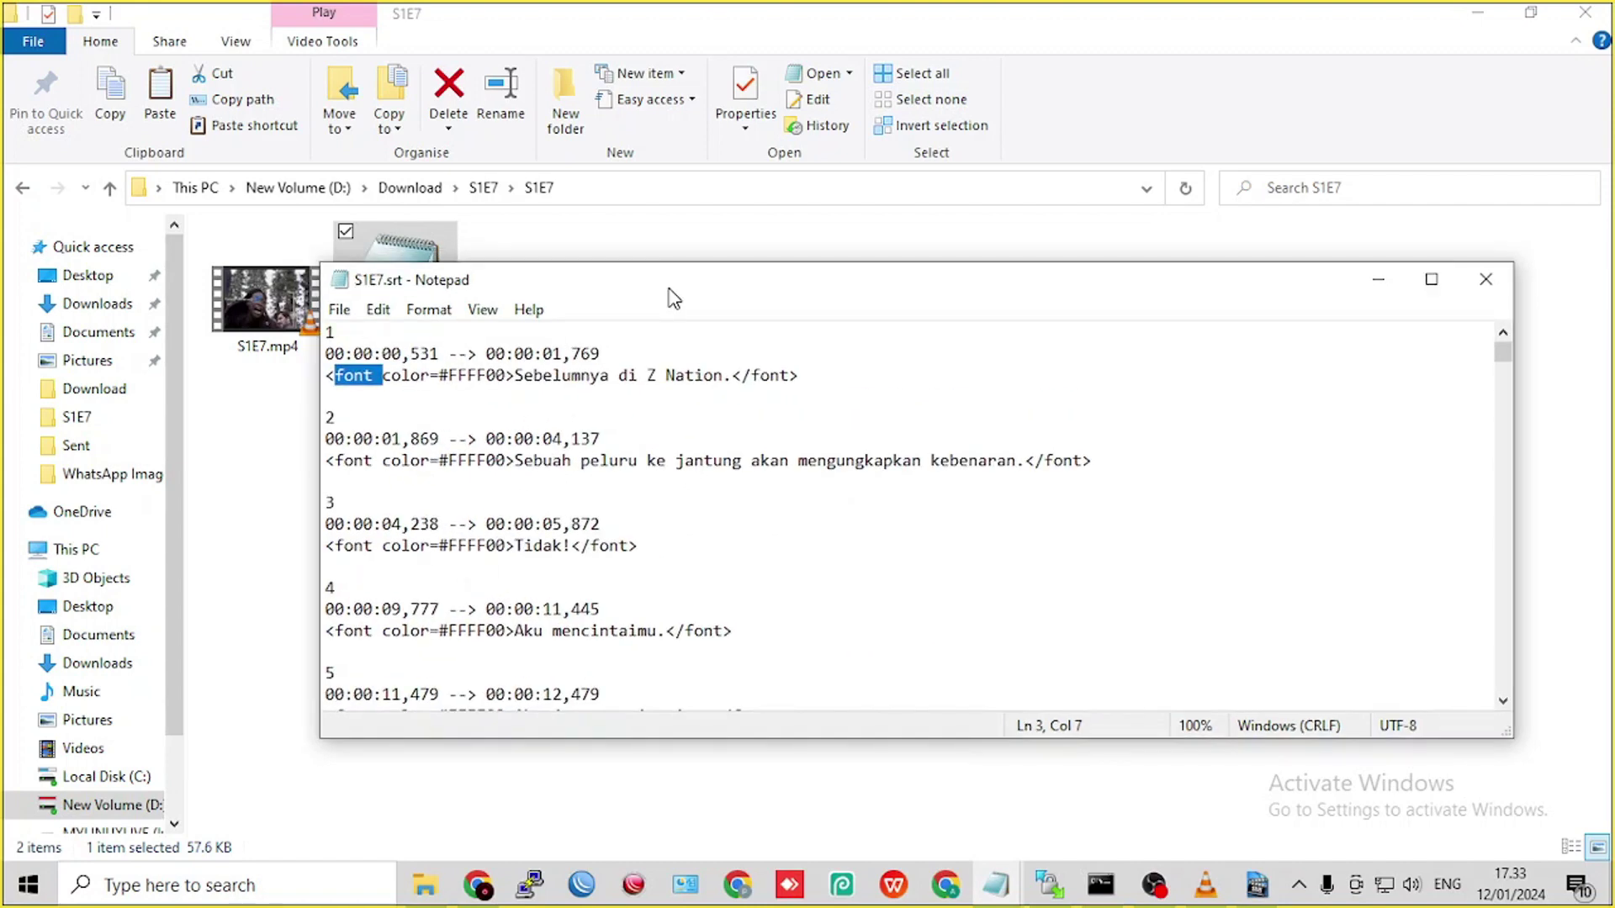
{"action": "left_click", "coordinate": [600, 354]}
{"action": "left_click_drag", "start_coordinate": [336, 460], "coordinate": [603, 484]}
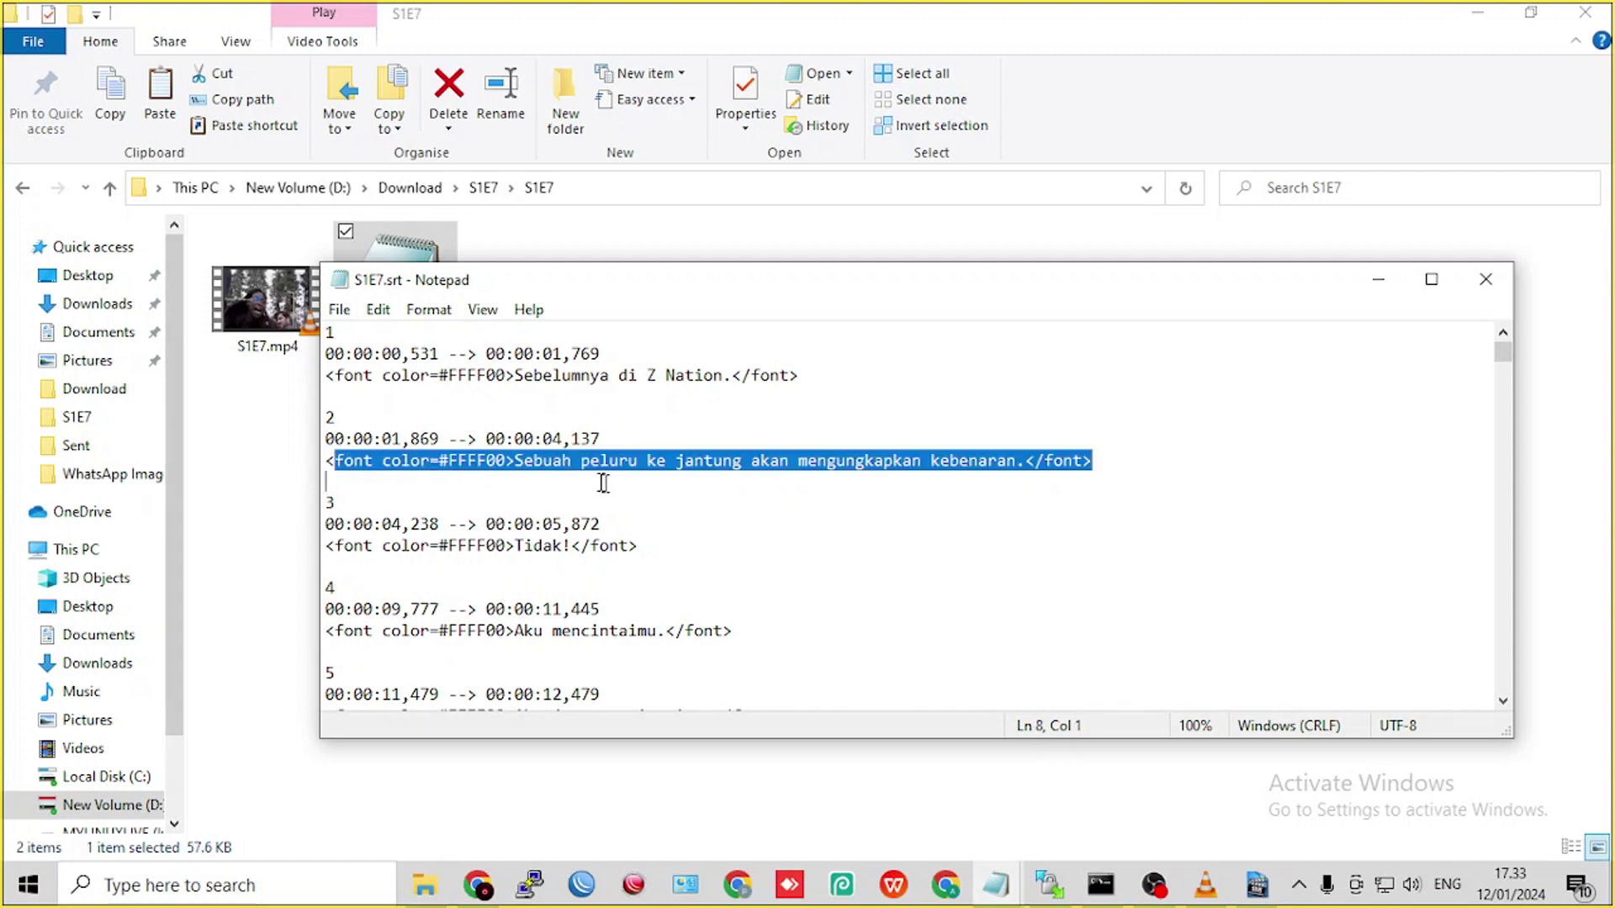
{"action": "left_click_drag", "start_coordinate": [336, 546], "coordinate": [518, 547]}
{"action": "scroll", "coordinate": [462, 561], "scroll_direction": "down", "scroll_amount": 2}
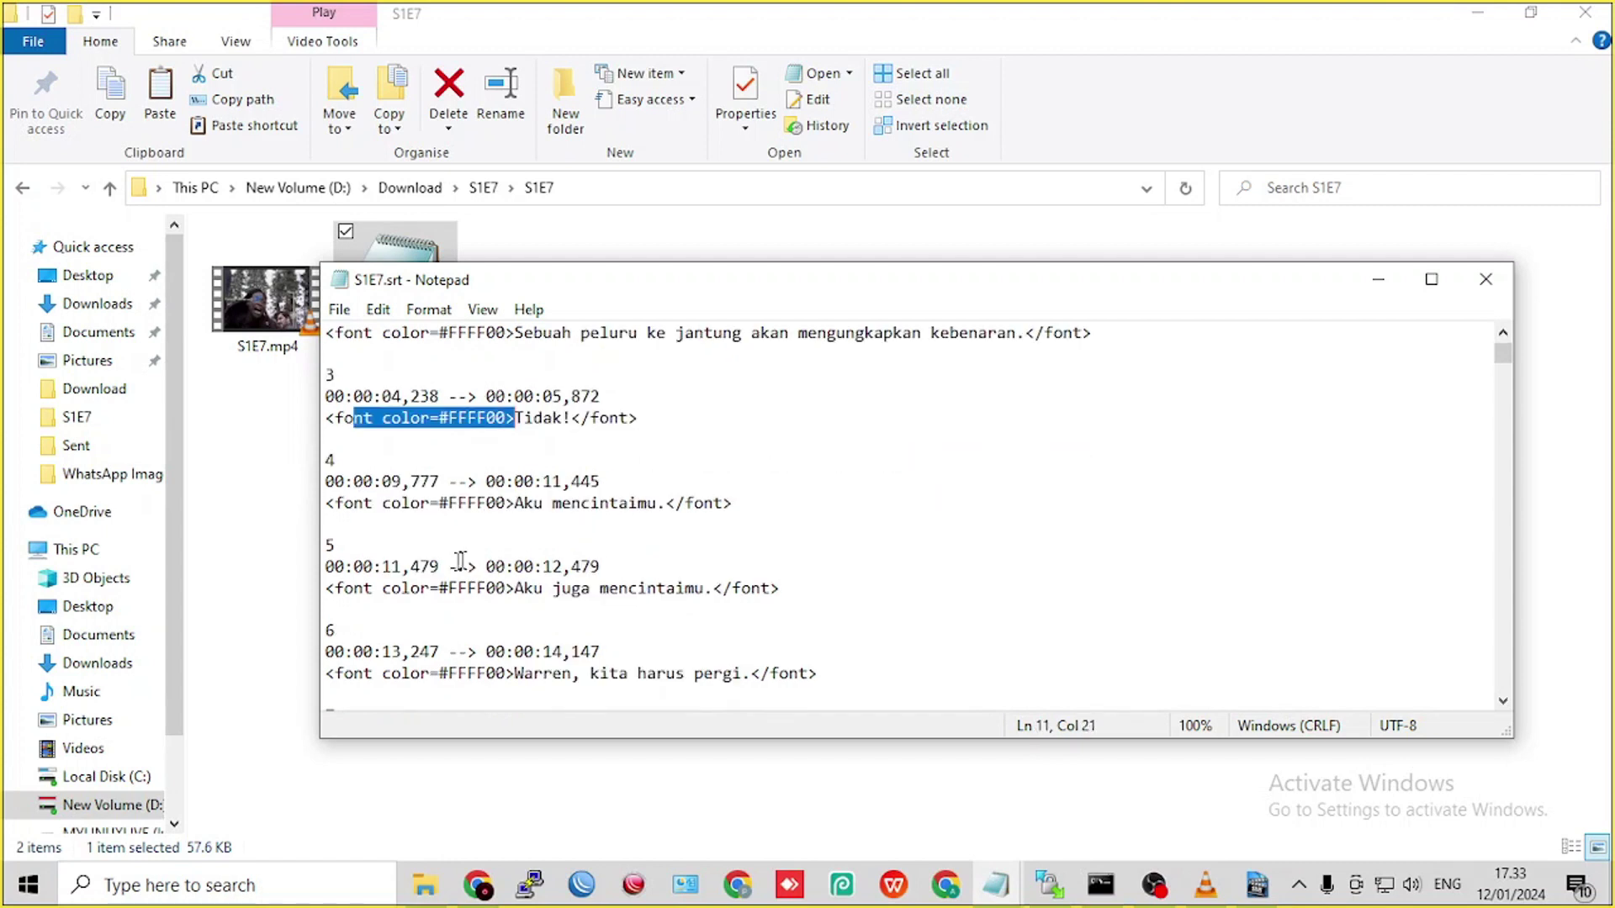
{"action": "left_click", "coordinate": [332, 523]}
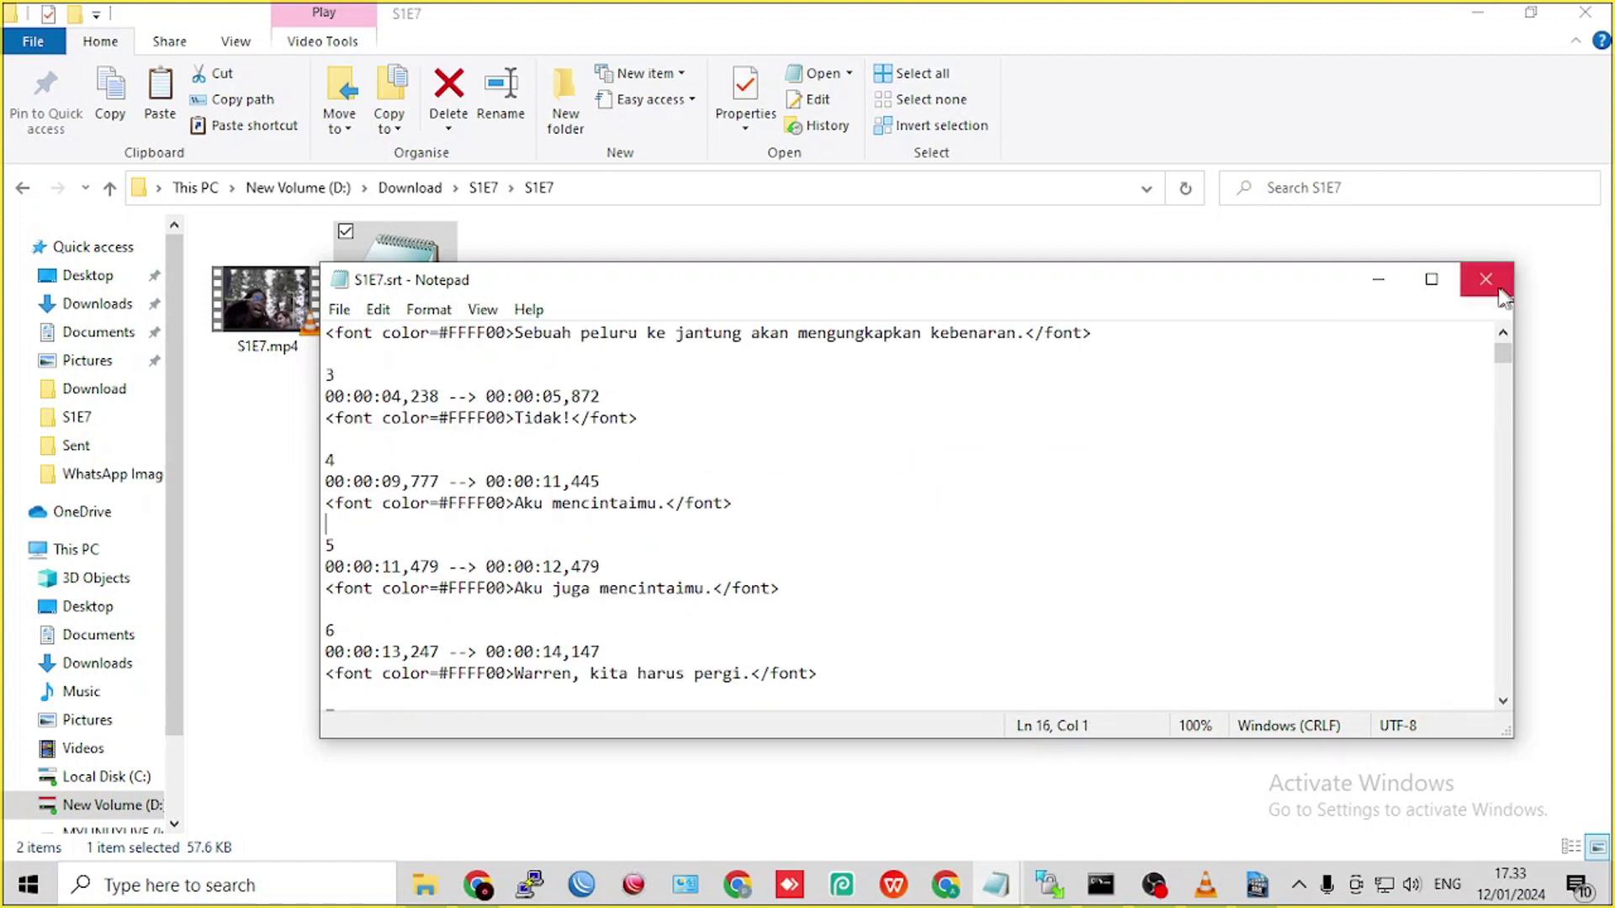
{"action": "left_click", "coordinate": [1485, 279]}
- Play S1E7.mp4 in VLC to check the subtitle colour, pausing on the line "Aku mencintaimu." at about 00:09
{"action": "left_click", "coordinate": [277, 328]}
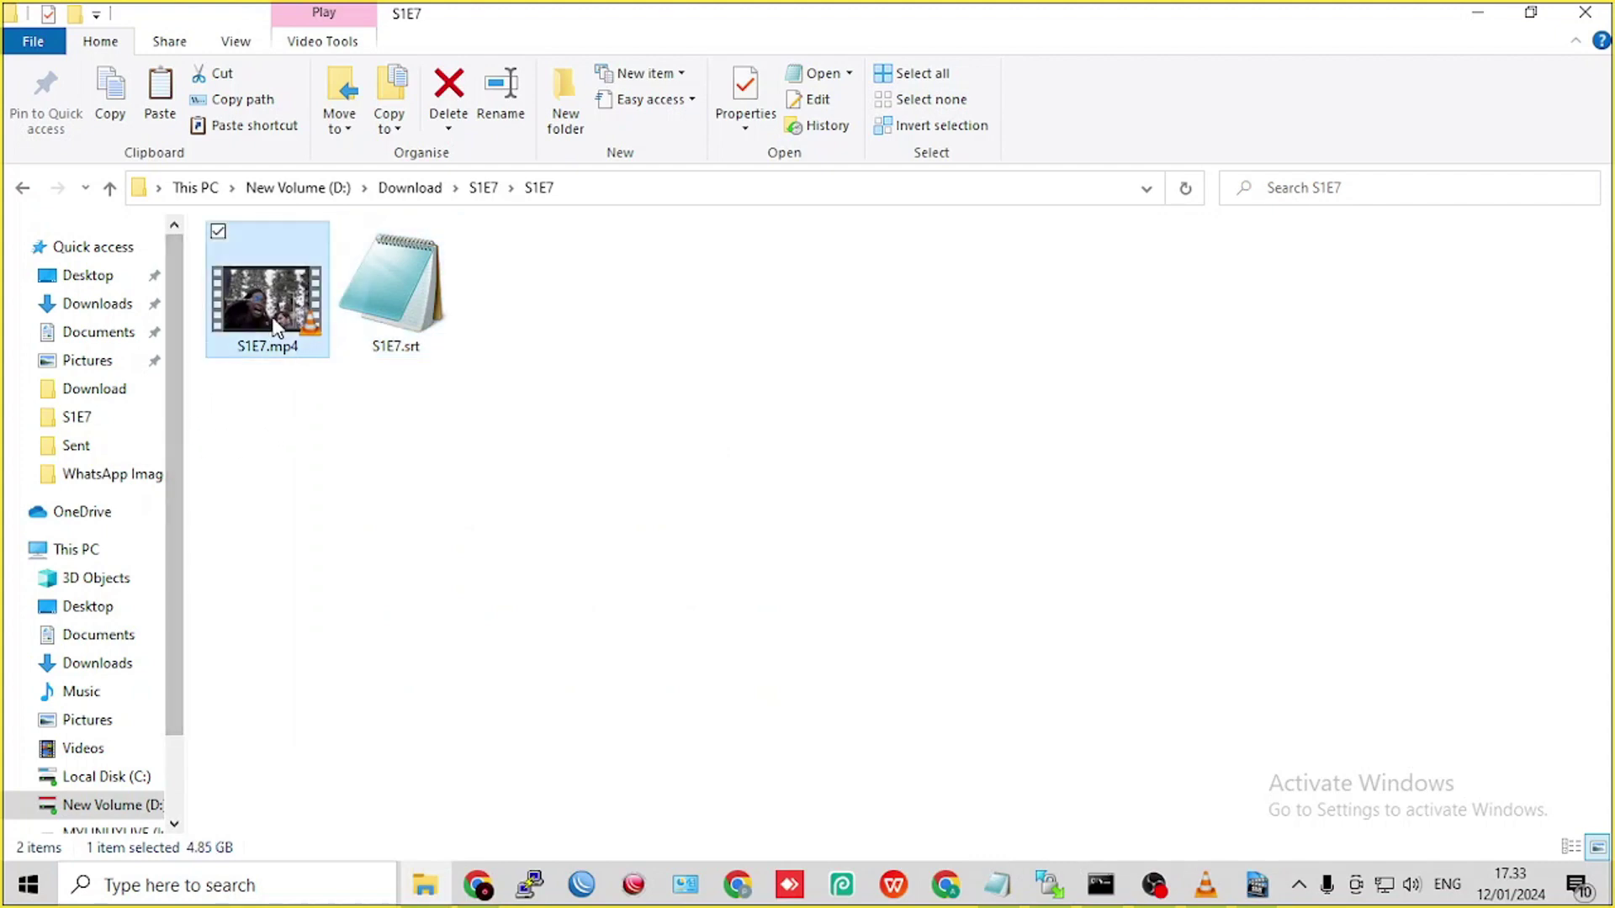
{"action": "double_click", "coordinate": [276, 328]}
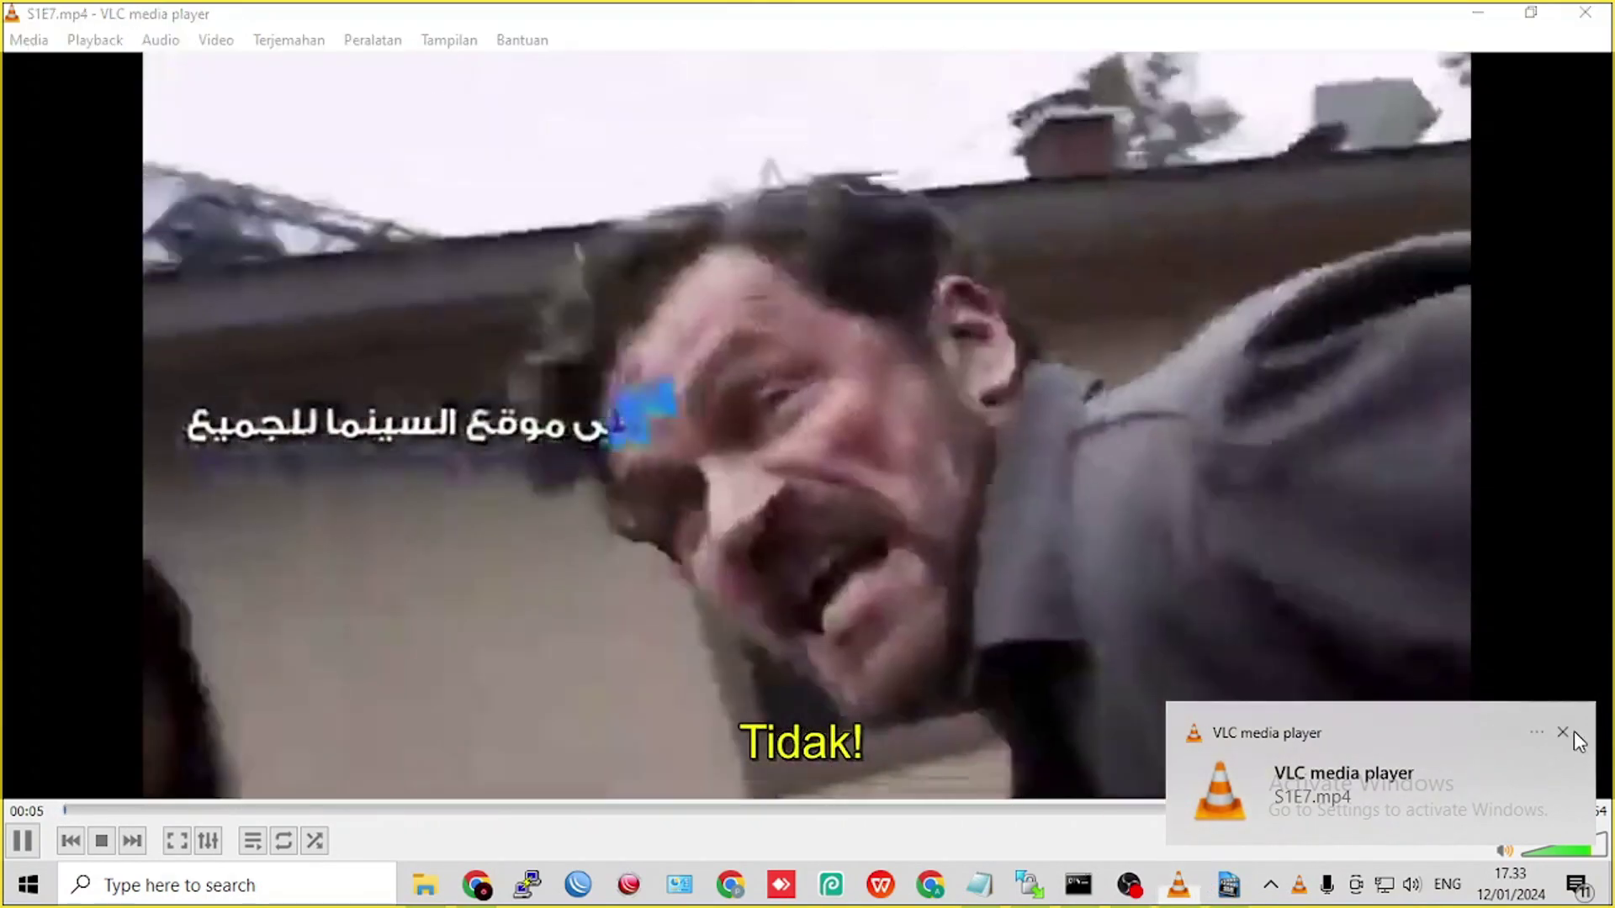
{"action": "left_click", "coordinate": [1571, 732]}
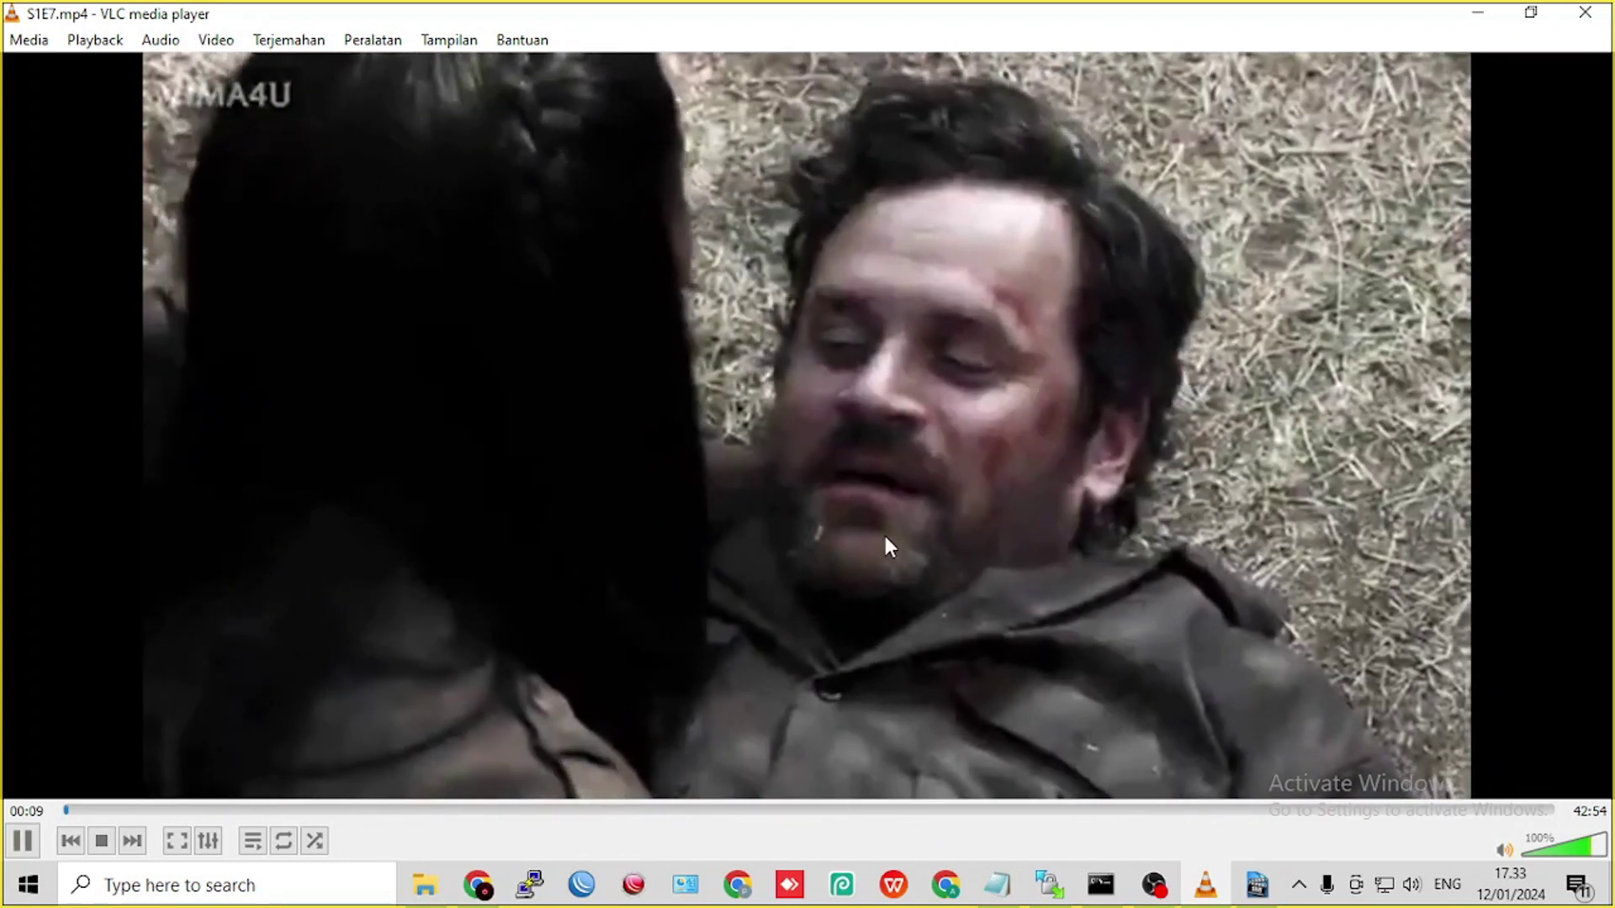
{"action": "left_click", "coordinate": [885, 537]}
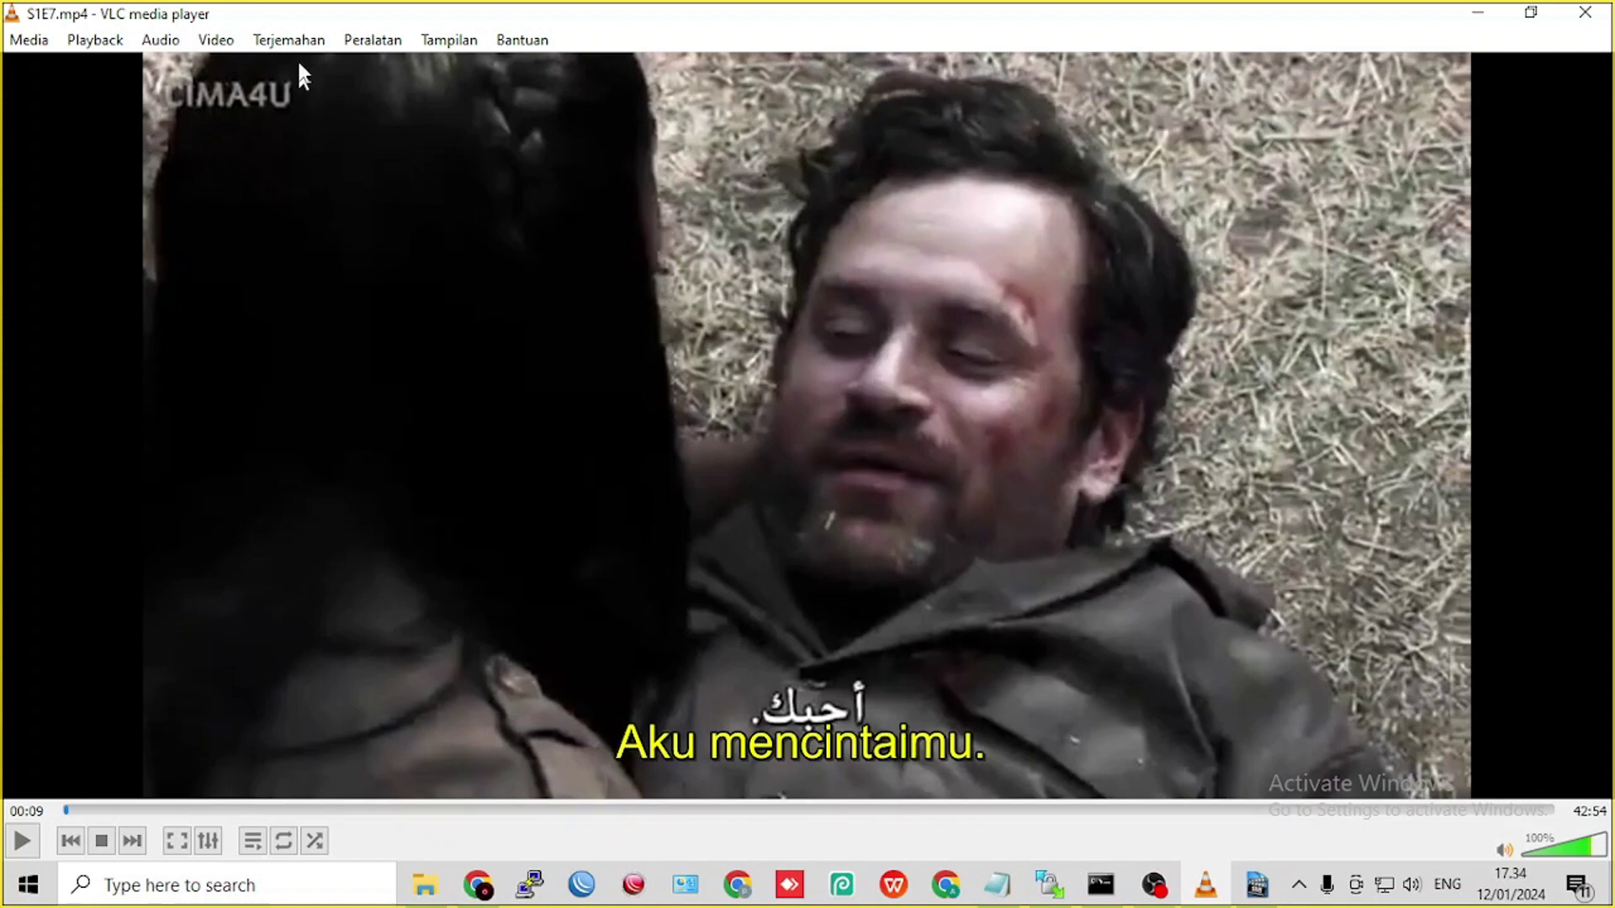
- Examine the subtitle and OSD settings in VLC's preferences, close them unchanged, and minimise the player
{"action": "left_click", "coordinate": [367, 42]}
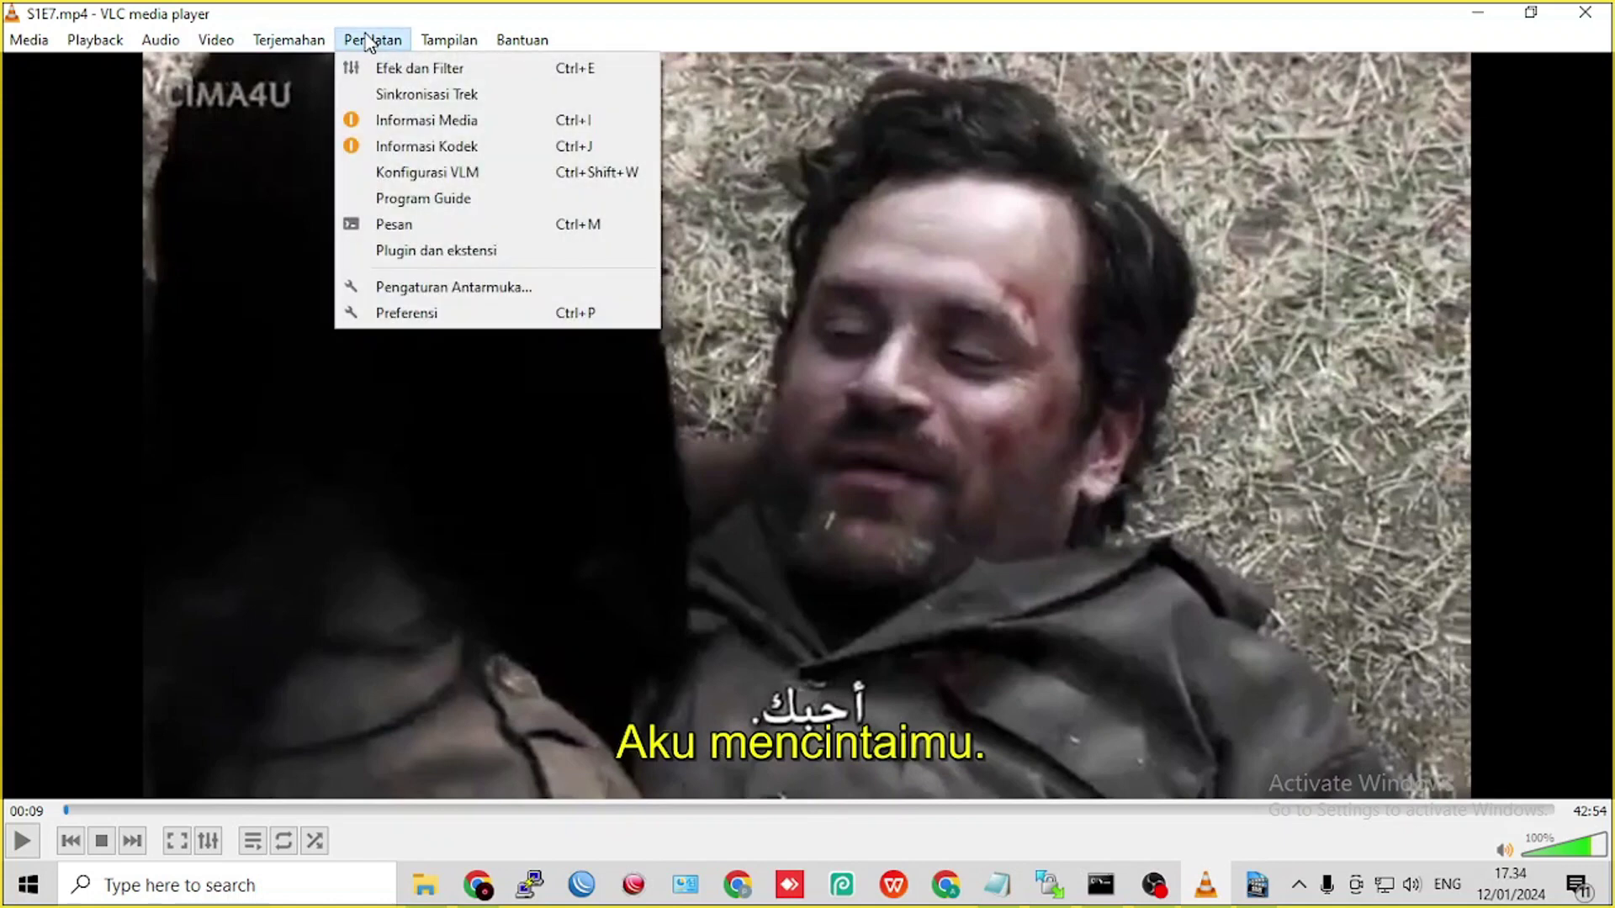
{"action": "left_click", "coordinate": [466, 318]}
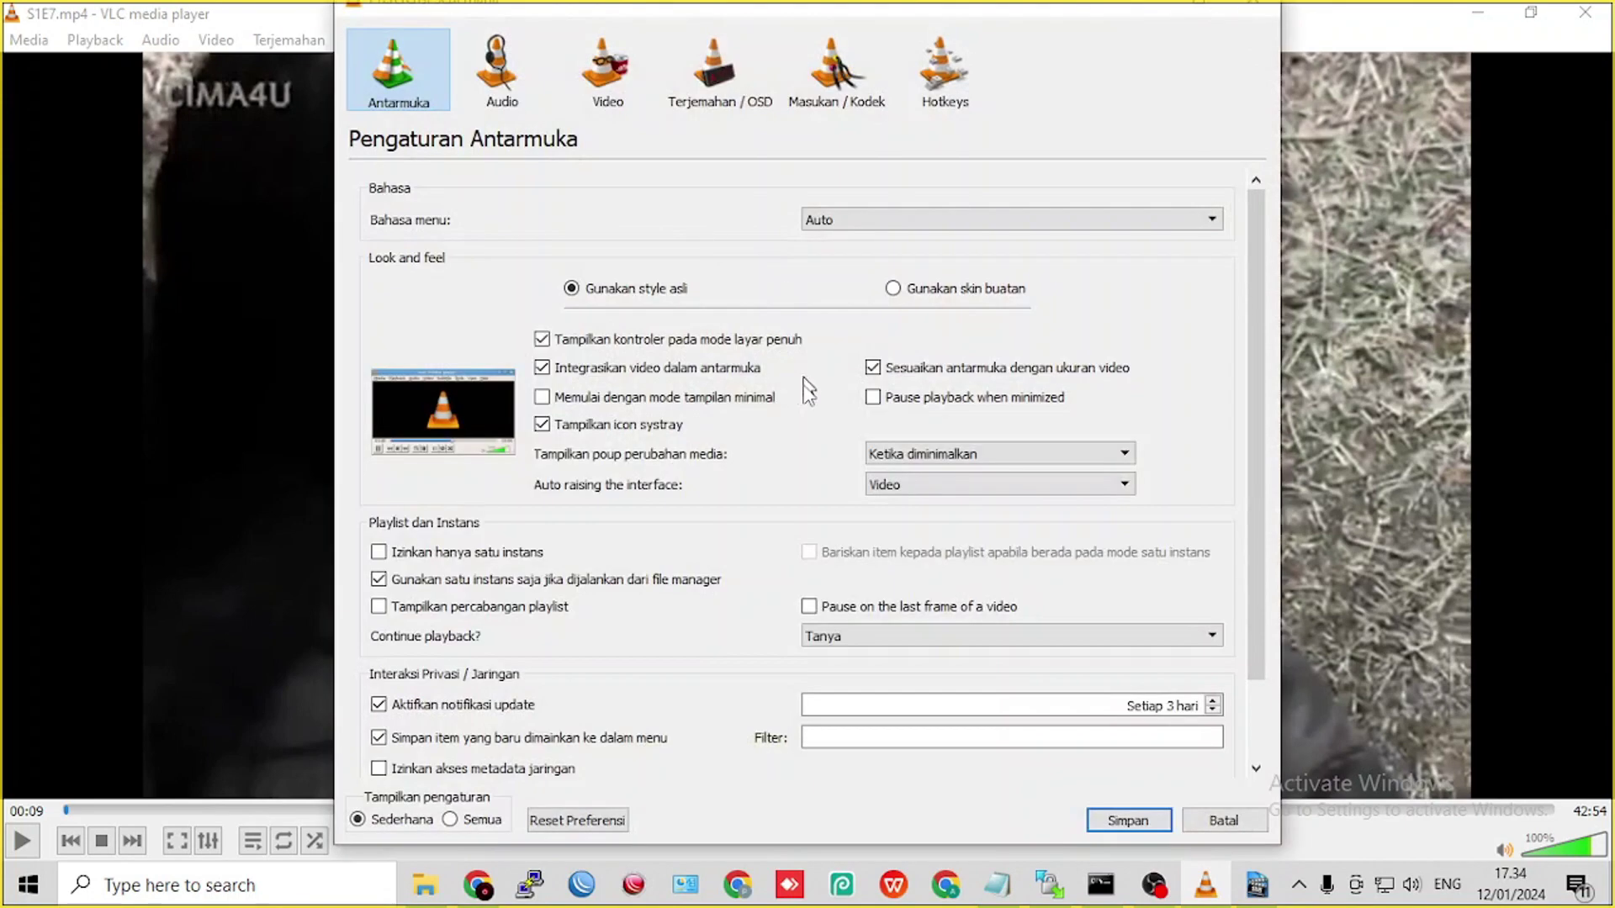
{"action": "left_click", "coordinate": [721, 72]}
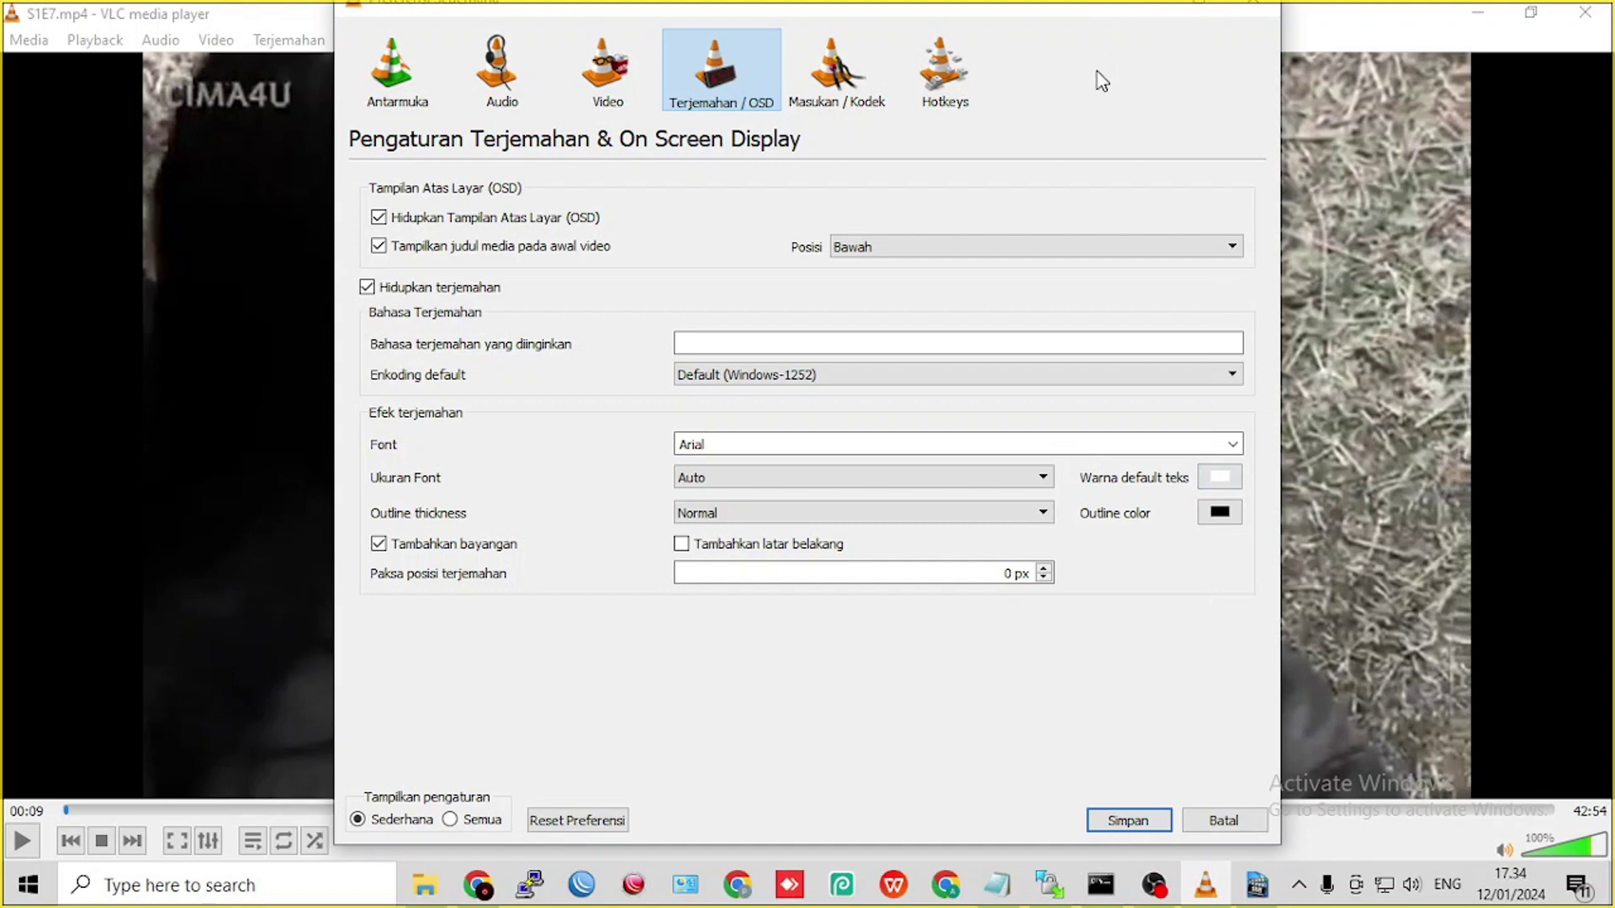
{"action": "left_click", "coordinate": [1270, 8]}
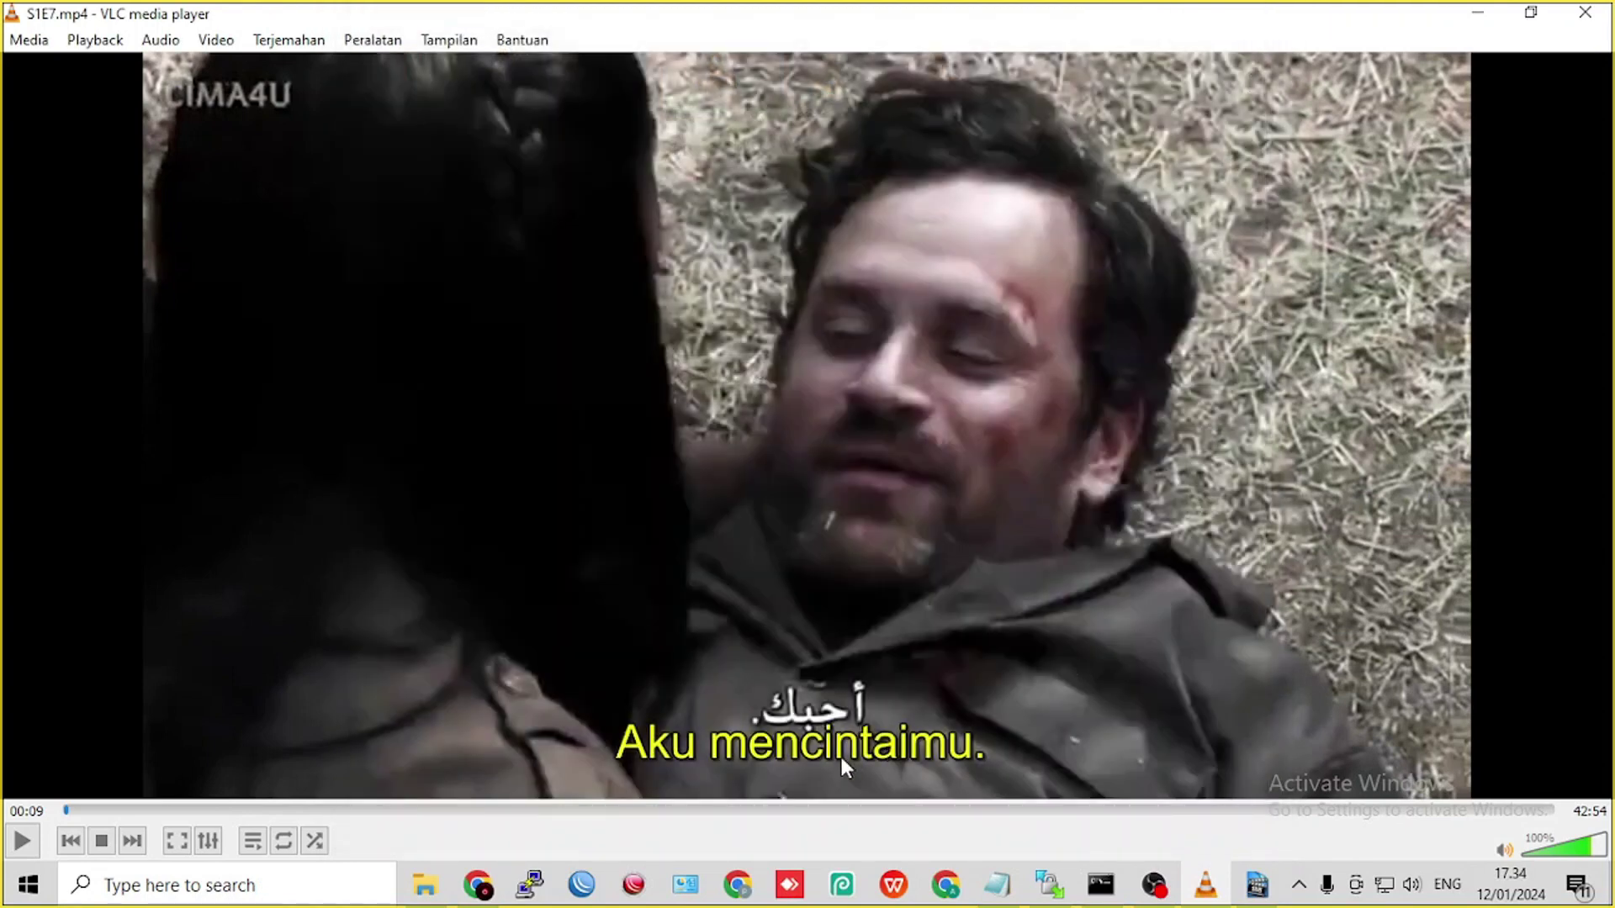
{"action": "left_click", "coordinate": [1474, 13]}
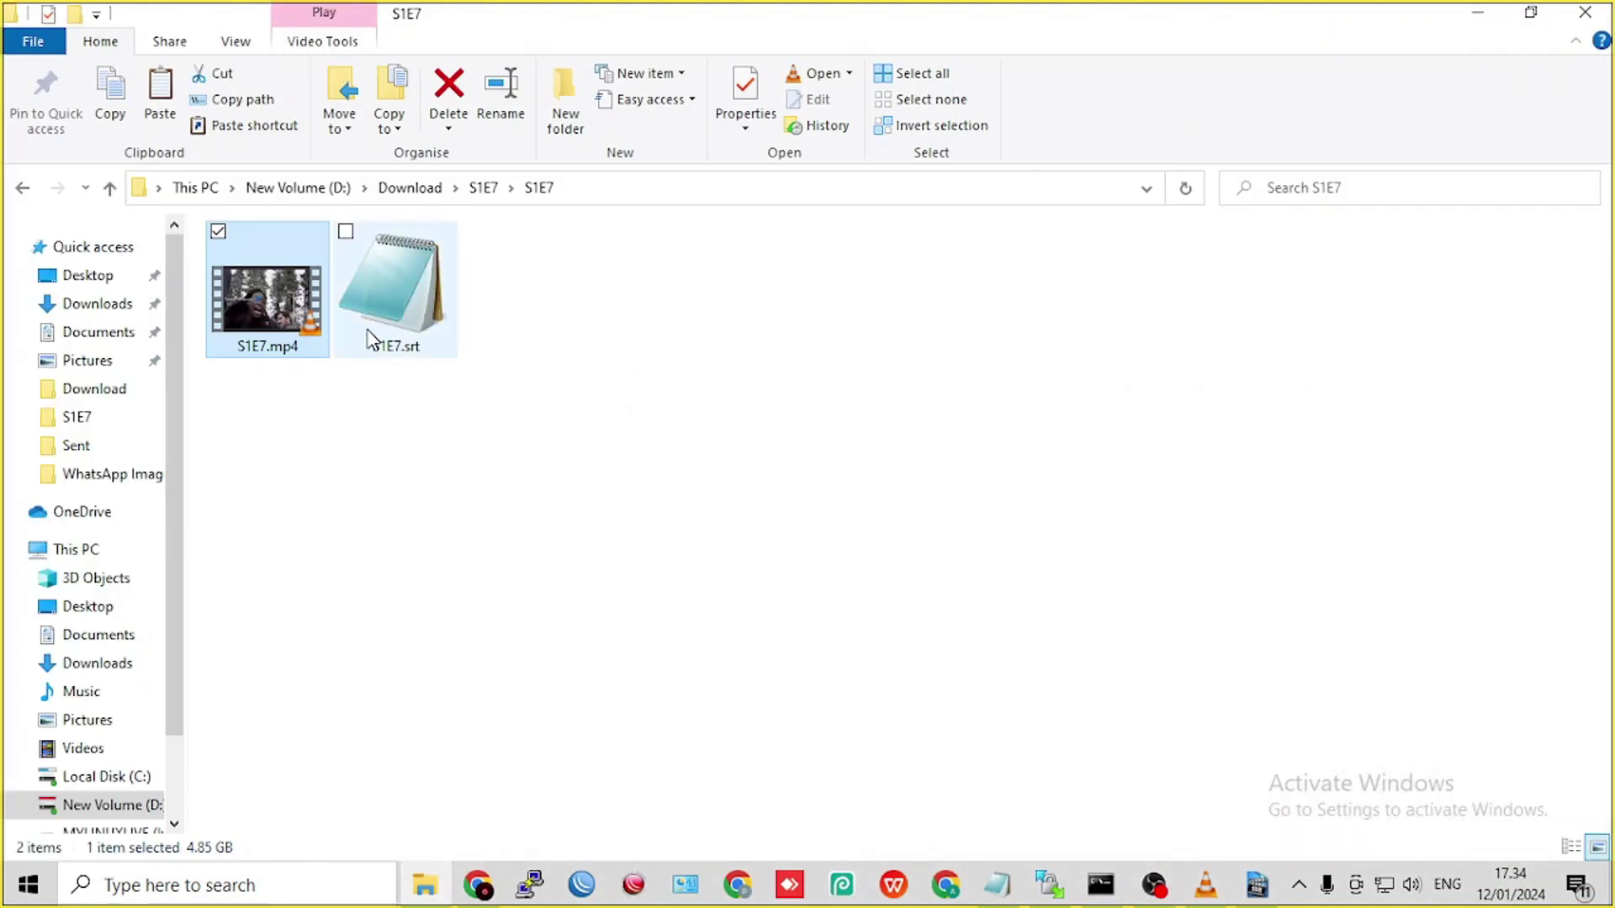
{"action": "left_click", "coordinate": [412, 336]}
{"action": "left_click", "coordinate": [391, 481]}
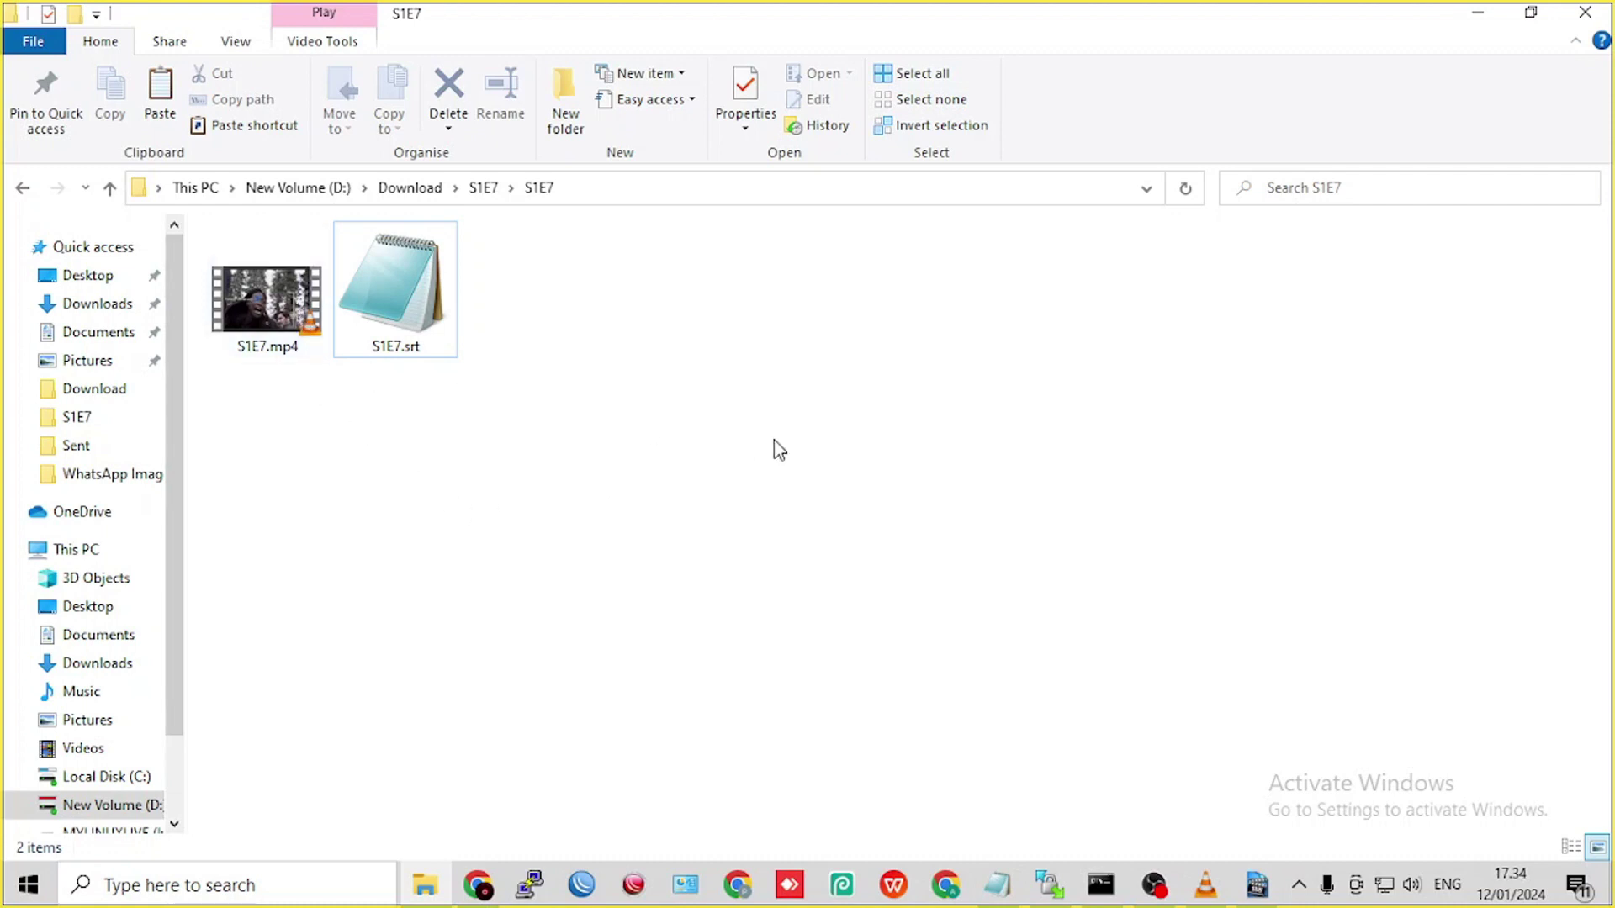
{"action": "left_click", "coordinate": [291, 338]}
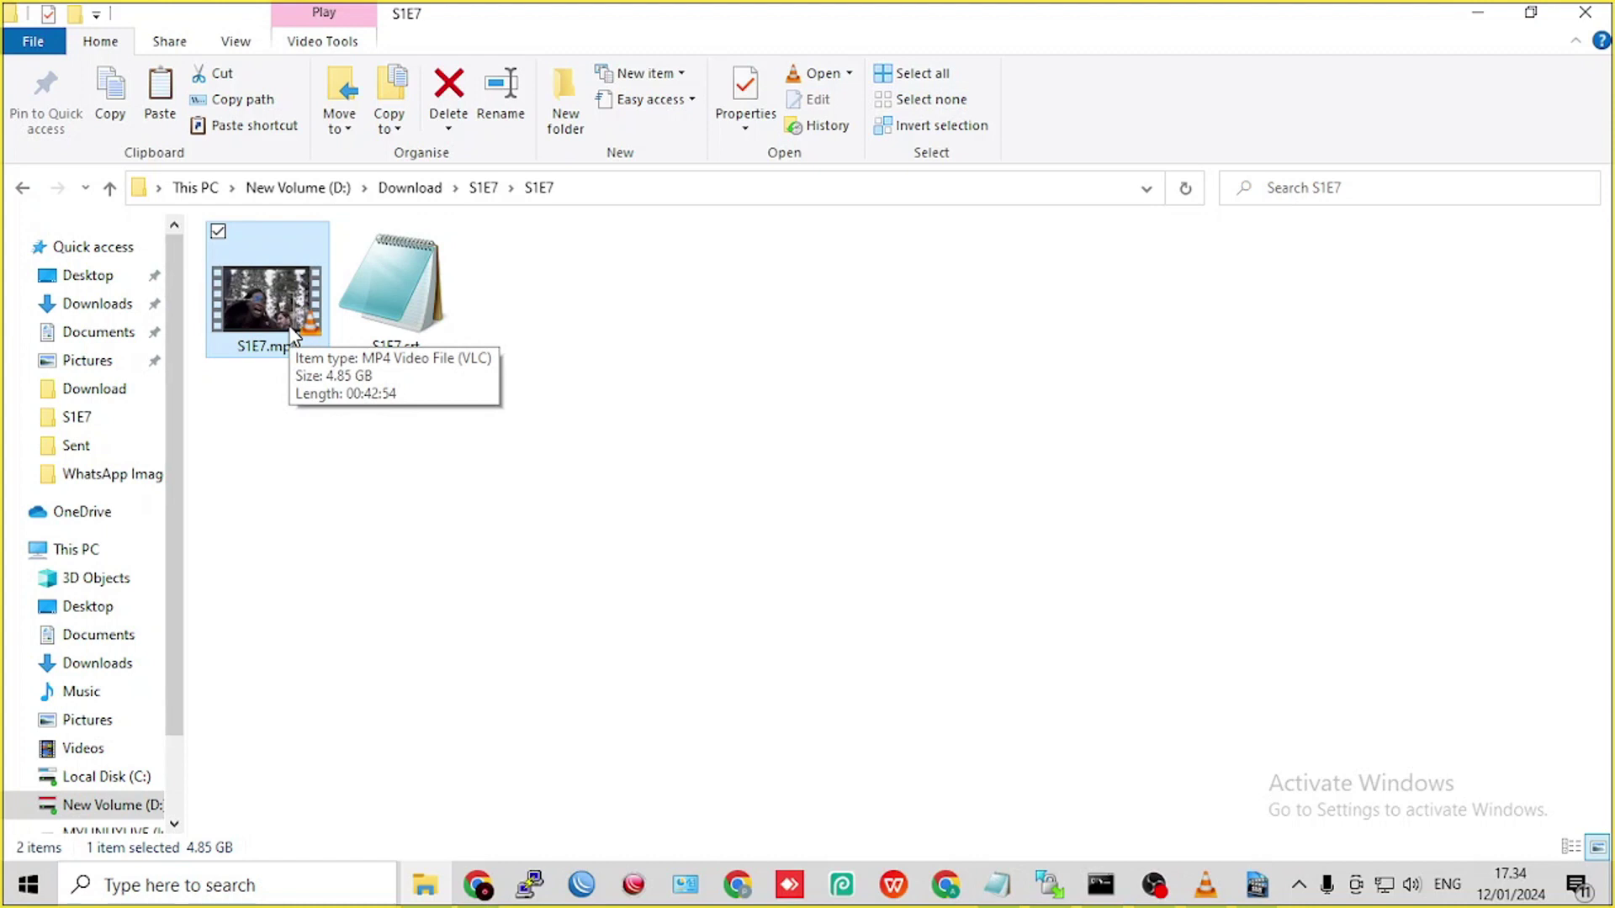
{"action": "left_click", "coordinate": [622, 412]}
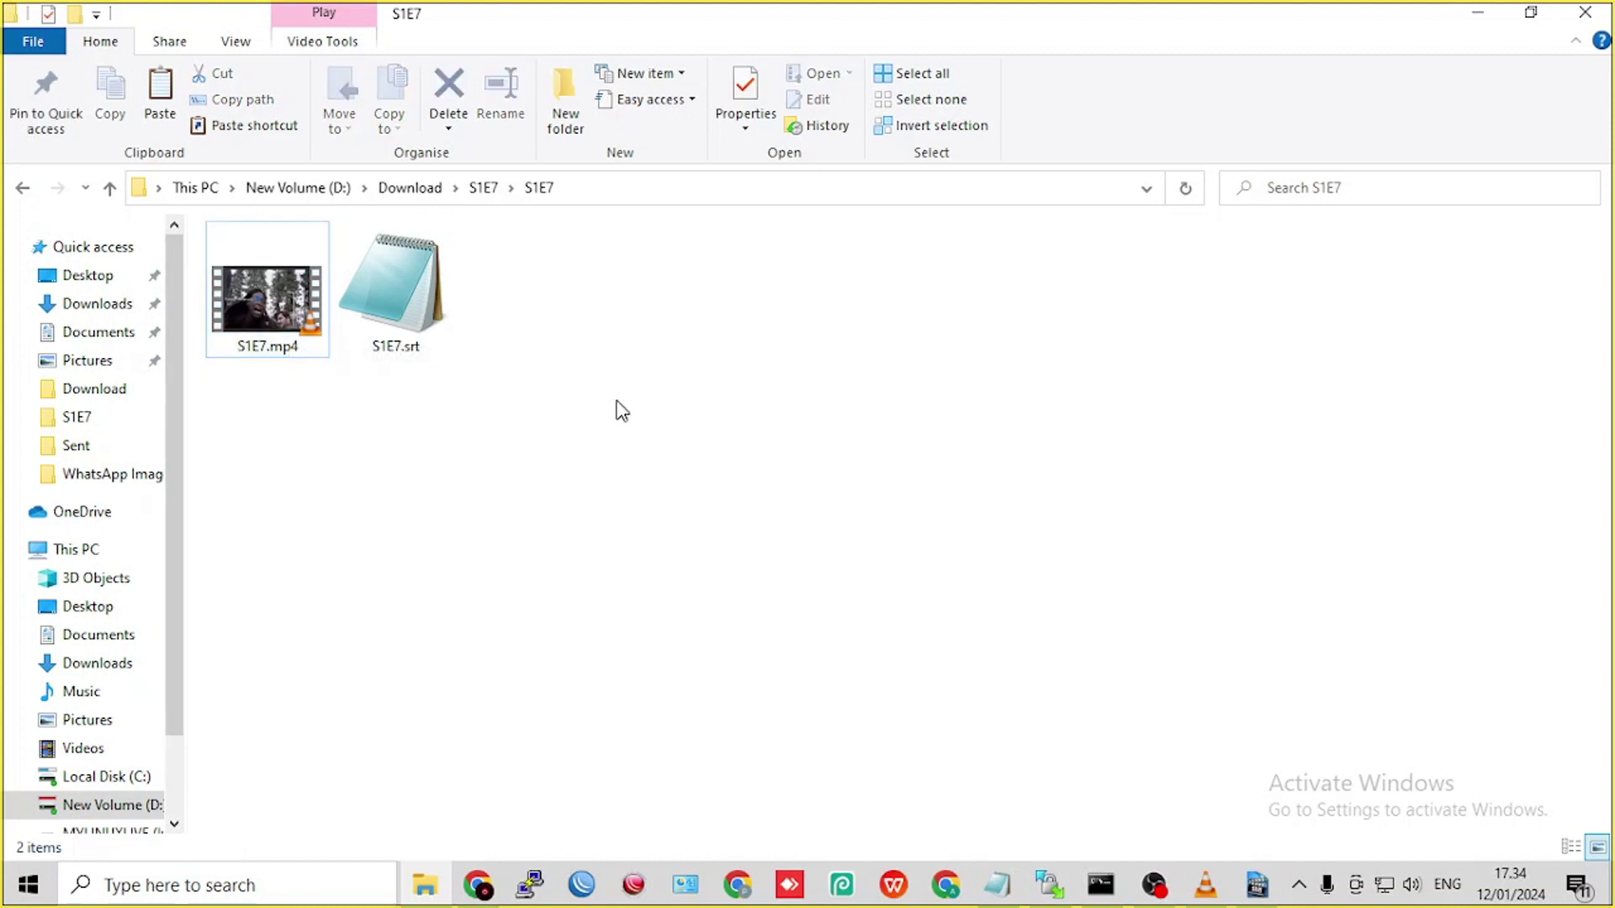